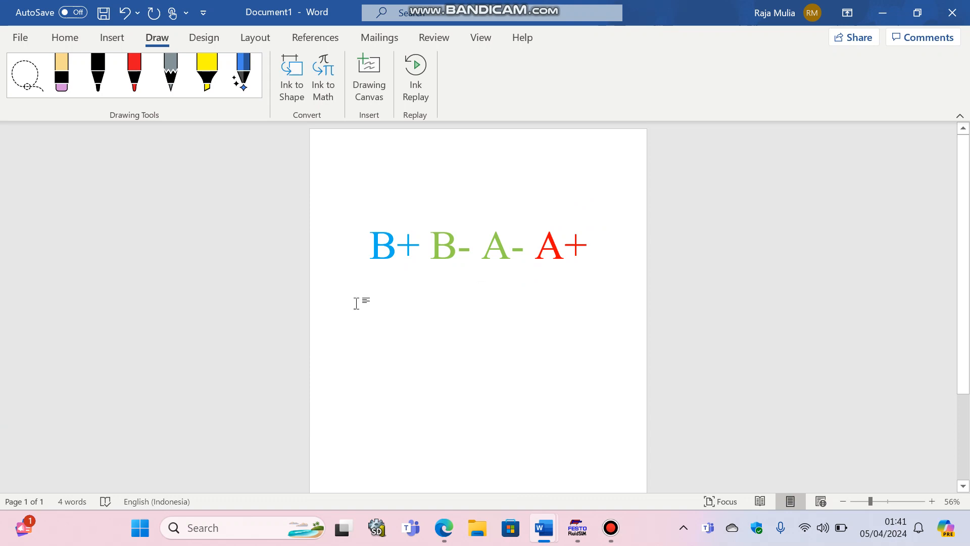
Draw red vertical dividing lines between B+ and B-, and between A- and A+.
{"action": "left_click", "coordinate": [134, 80]}
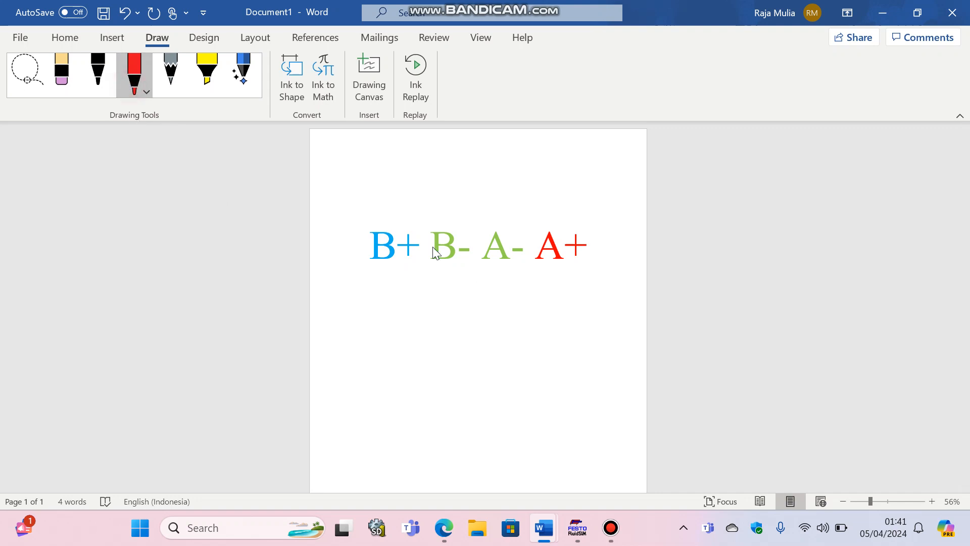
{"action": "left_click_drag", "start_coordinate": [417, 188], "coordinate": [437, 326]}
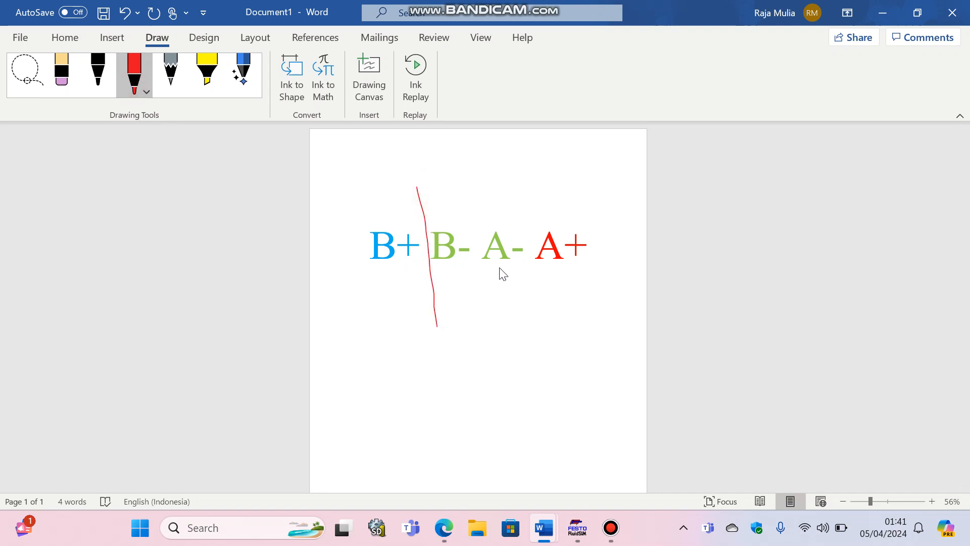
{"action": "left_click_drag", "start_coordinate": [533, 192], "coordinate": [536, 309]}
Handwrite the group labels S1, S2 and S3 in black below the three sections of the sequence.
{"action": "left_click", "coordinate": [96, 83]}
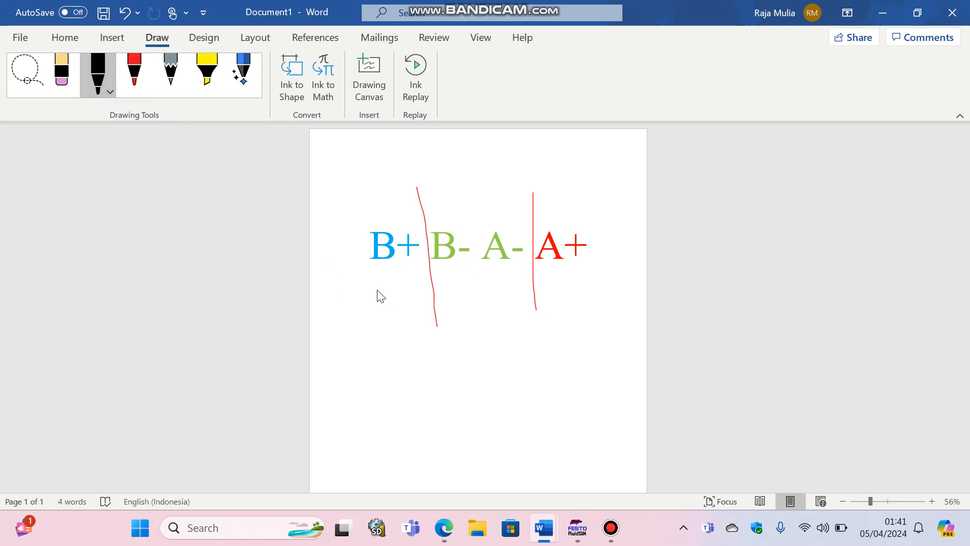
{"action": "mouse_move", "coordinate": [383, 292]}
{"action": "left_mouse_down"}
{"action": "mouse_move", "coordinate": [377, 309]}
{"action": "mouse_move", "coordinate": [397, 293]}
{"action": "mouse_move", "coordinate": [401, 309]}
{"action": "left_mouse_up"}
{"action": "mouse_move", "coordinate": [483, 287]}
{"action": "left_mouse_down"}
{"action": "mouse_move", "coordinate": [474, 289]}
{"action": "mouse_move", "coordinate": [494, 307]}
{"action": "left_mouse_up"}
{"action": "mouse_move", "coordinate": [571, 281]}
{"action": "left_mouse_down"}
{"action": "mouse_move", "coordinate": [566, 290]}
{"action": "mouse_move", "coordinate": [586, 285]}
{"action": "left_mouse_up"}
Draw a black arrow above the text from B- to A- and handwrite B0 over it.
{"action": "left_click_drag", "start_coordinate": [457, 218], "coordinate": [491, 213]}
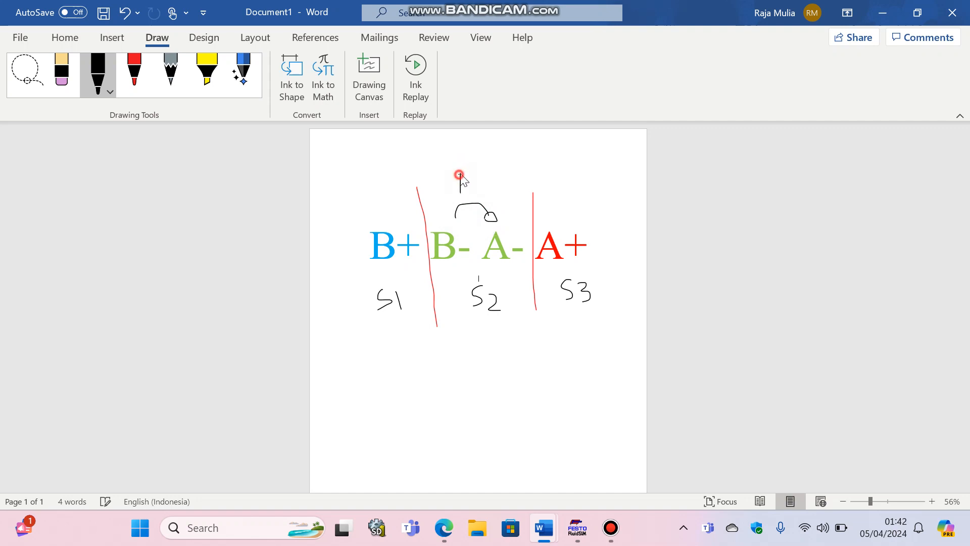
{"action": "left_click_drag", "start_coordinate": [459, 192], "coordinate": [467, 180]}
{"action": "left_click_drag", "start_coordinate": [484, 175], "coordinate": [478, 193]}
{"action": "left_click_drag", "start_coordinate": [478, 276], "coordinate": [478, 281]}
Draw a curved arrow from S1 towards S2 and annotate it with "to S2" and "B1".
{"action": "mouse_move", "coordinate": [410, 319]}
{"action": "left_mouse_down"}
{"action": "mouse_move", "coordinate": [444, 340]}
{"action": "mouse_move", "coordinate": [446, 316]}
{"action": "left_mouse_up"}
{"action": "mouse_move", "coordinate": [420, 358]}
{"action": "left_mouse_down"}
{"action": "mouse_move", "coordinate": [420, 370]}
{"action": "mouse_move", "coordinate": [460, 361]}
{"action": "mouse_move", "coordinate": [451, 368]}
{"action": "mouse_move", "coordinate": [471, 349]}
{"action": "mouse_move", "coordinate": [466, 366]}
{"action": "left_mouse_up"}
{"action": "left_click", "coordinate": [435, 360]}
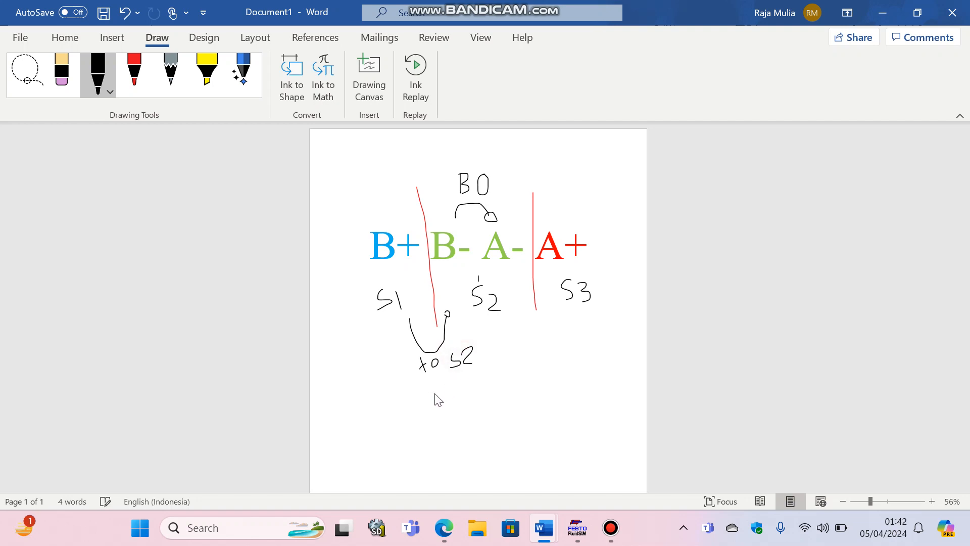
{"action": "mouse_move", "coordinate": [437, 384]}
{"action": "left_mouse_down"}
{"action": "mouse_move", "coordinate": [436, 399]}
{"action": "mouse_move", "coordinate": [442, 389]}
{"action": "mouse_move", "coordinate": [455, 394]}
{"action": "left_mouse_up"}
Draw a curved arrow from S2 towards S3 and annotate it with "to S3" and "A0".
{"action": "mouse_move", "coordinate": [507, 305]}
{"action": "left_mouse_down"}
{"action": "mouse_move", "coordinate": [536, 339]}
{"action": "mouse_move", "coordinate": [549, 305]}
{"action": "left_mouse_up"}
{"action": "left_click_drag", "start_coordinate": [549, 303], "coordinate": [544, 310]}
{"action": "mouse_move", "coordinate": [526, 346]}
{"action": "left_mouse_down"}
{"action": "mouse_move", "coordinate": [527, 360]}
{"action": "mouse_move", "coordinate": [535, 352]}
{"action": "mouse_move", "coordinate": [542, 363]}
{"action": "mouse_move", "coordinate": [574, 346]}
{"action": "left_mouse_up"}
{"action": "mouse_move", "coordinate": [540, 374]}
{"action": "left_mouse_down"}
{"action": "mouse_move", "coordinate": [541, 394]}
{"action": "mouse_move", "coordinate": [558, 389]}
{"action": "left_mouse_up"}
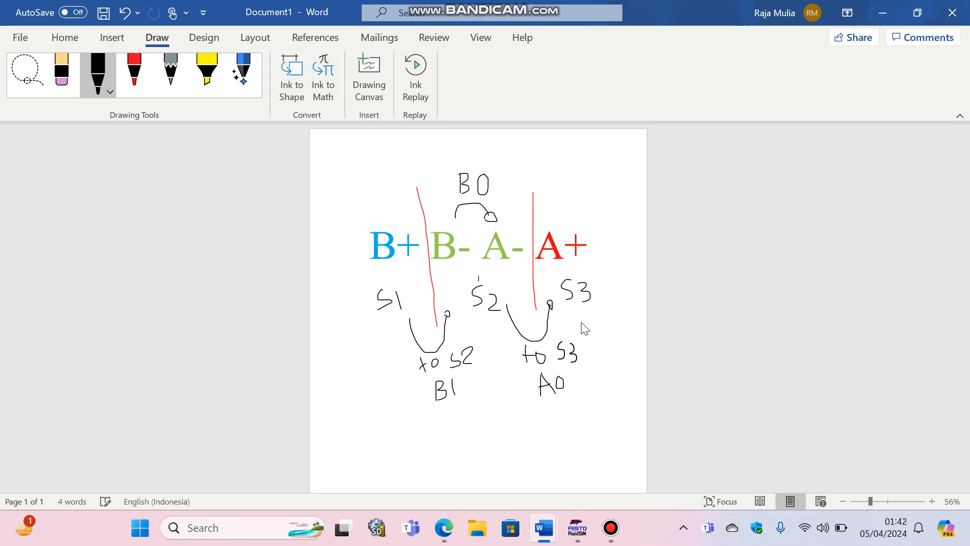
Draw a long return arrow from S3 back to S1 and annotate it with "to S1" and "PB + A1".
{"action": "mouse_move", "coordinate": [583, 308]}
{"action": "left_mouse_down"}
{"action": "mouse_move", "coordinate": [599, 398]}
{"action": "mouse_move", "coordinate": [480, 429]}
{"action": "mouse_move", "coordinate": [388, 377]}
{"action": "left_mouse_up"}
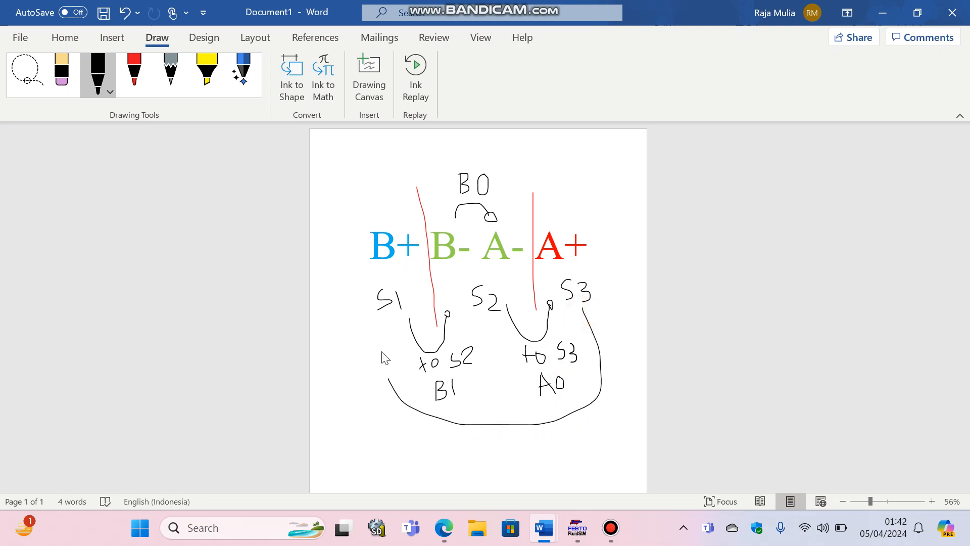
{"action": "left_click_drag", "start_coordinate": [379, 331], "coordinate": [384, 332]}
{"action": "mouse_move", "coordinate": [501, 429]}
{"action": "left_mouse_down"}
{"action": "mouse_move", "coordinate": [505, 443]}
{"action": "mouse_move", "coordinate": [506, 435]}
{"action": "left_mouse_up"}
{"action": "mouse_move", "coordinate": [512, 434]}
{"action": "left_mouse_down"}
{"action": "mouse_move", "coordinate": [511, 443]}
{"action": "mouse_move", "coordinate": [566, 433]}
{"action": "left_mouse_up"}
{"action": "mouse_move", "coordinate": [520, 456]}
{"action": "left_mouse_down"}
{"action": "mouse_move", "coordinate": [516, 470]}
{"action": "mouse_move", "coordinate": [531, 463]}
{"action": "left_mouse_up"}
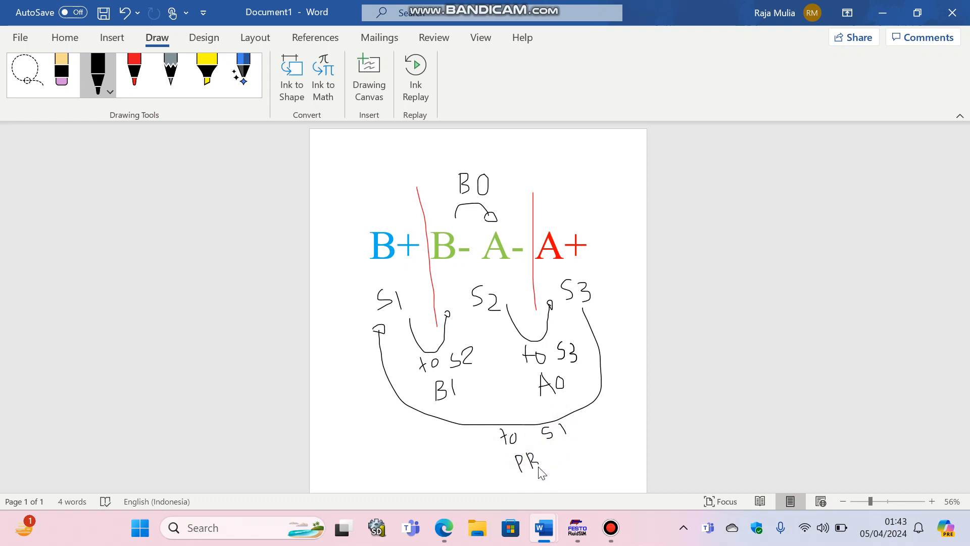
{"action": "mouse_move", "coordinate": [552, 445]}
{"action": "left_mouse_down"}
{"action": "mouse_move", "coordinate": [550, 467]}
{"action": "mouse_move", "coordinate": [557, 453]}
{"action": "mouse_move", "coordinate": [574, 458]}
{"action": "mouse_move", "coordinate": [602, 441]}
{"action": "left_mouse_up"}
Switch to FluidSIM and place a double-acting cylinder with a distance rule directly above it.
{"action": "left_click", "coordinate": [578, 526]}
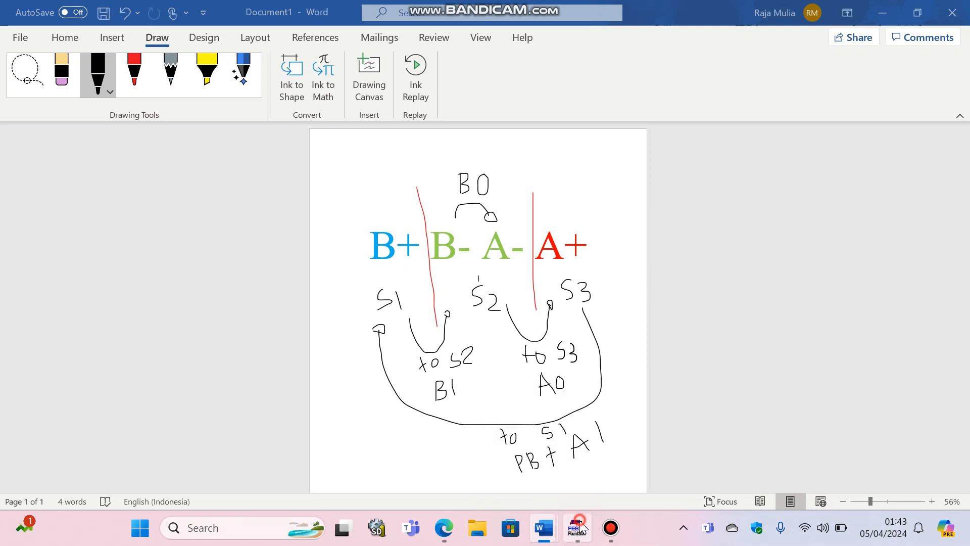
{"action": "left_click_drag", "start_coordinate": [56, 444], "coordinate": [324, 143]}
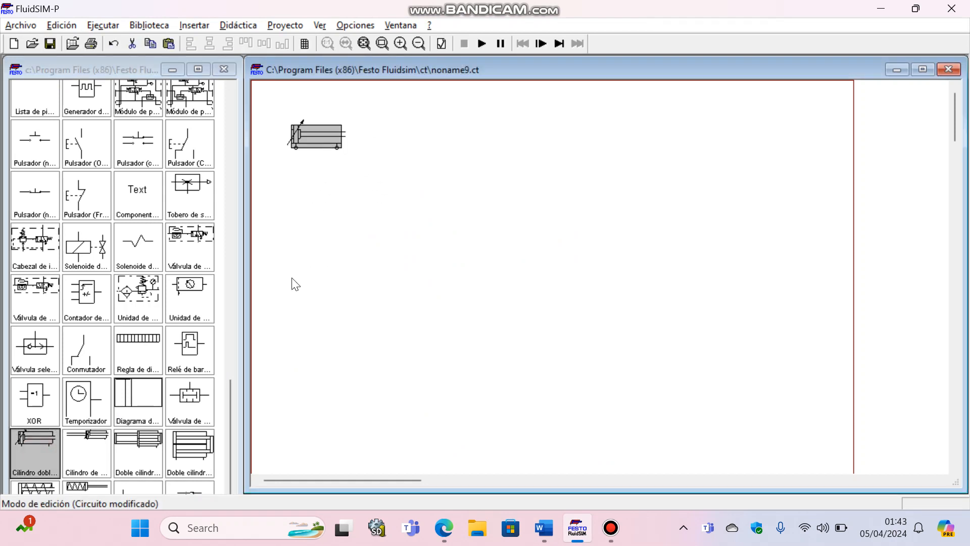
{"action": "left_click_drag", "start_coordinate": [147, 324], "coordinate": [314, 103]}
Add the position marks A0 and A1 at the two ends of the distance rule.
{"action": "double_click", "coordinate": [314, 106]}
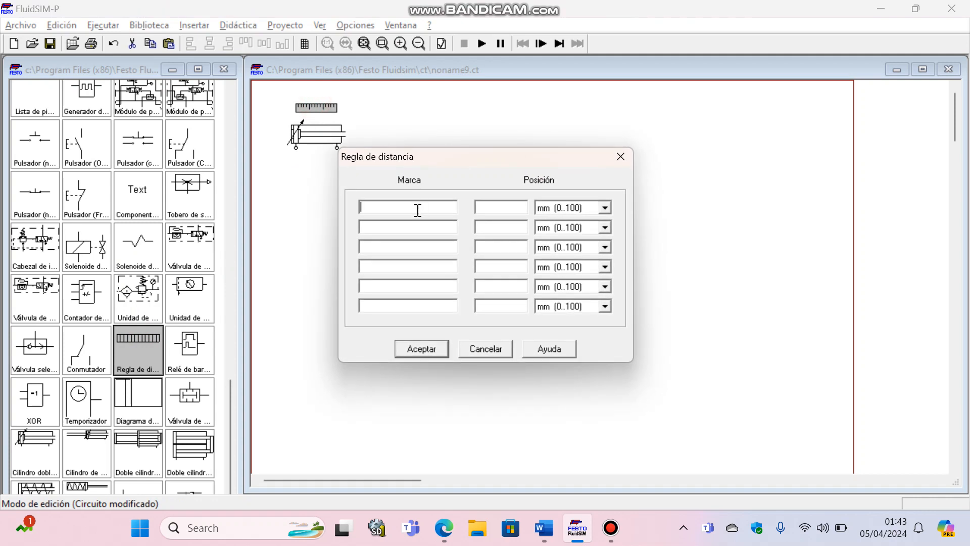
{"action": "left_click", "coordinate": [415, 227]}
{"action": "type", "text": "A0"}
{"action": "left_click", "coordinate": [520, 211]}
{"action": "left_click", "coordinate": [505, 230]}
{"action": "left_click", "coordinate": [412, 347]}
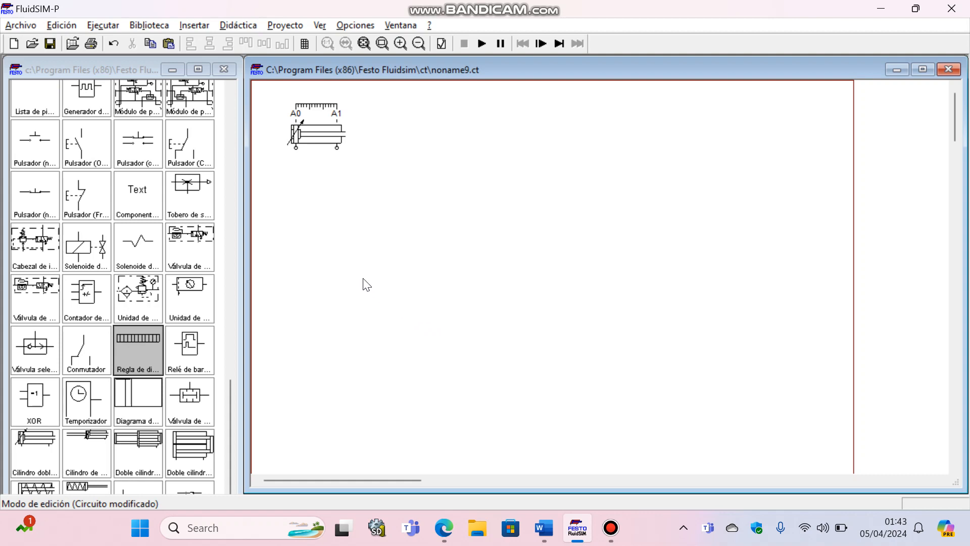
Place a one-way flow control valve below the cylinder and set its opening degree to 40%.
{"action": "scroll", "coordinate": [14, 251], "scroll_direction": "up", "scroll_amount": 6}
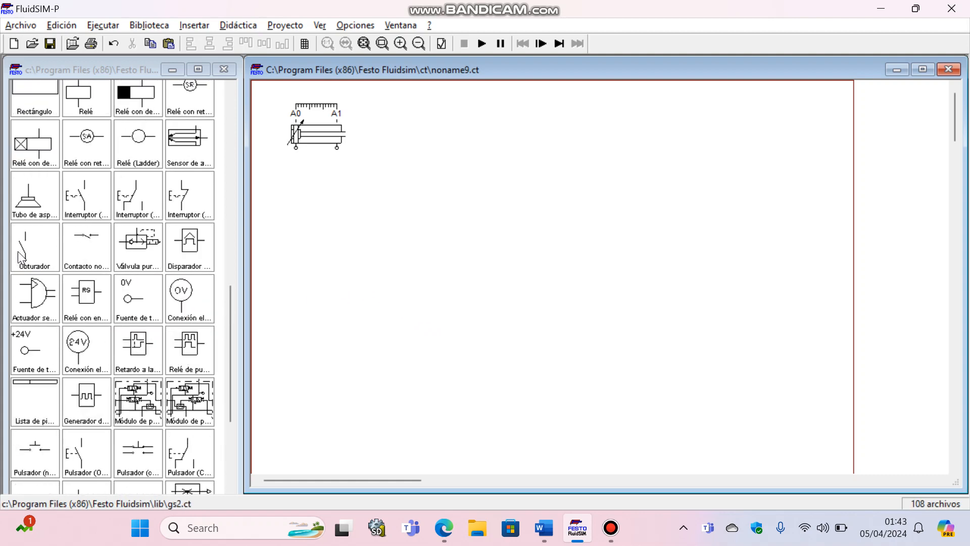
{"action": "scroll", "coordinate": [17, 251], "scroll_direction": "up", "scroll_amount": 7}
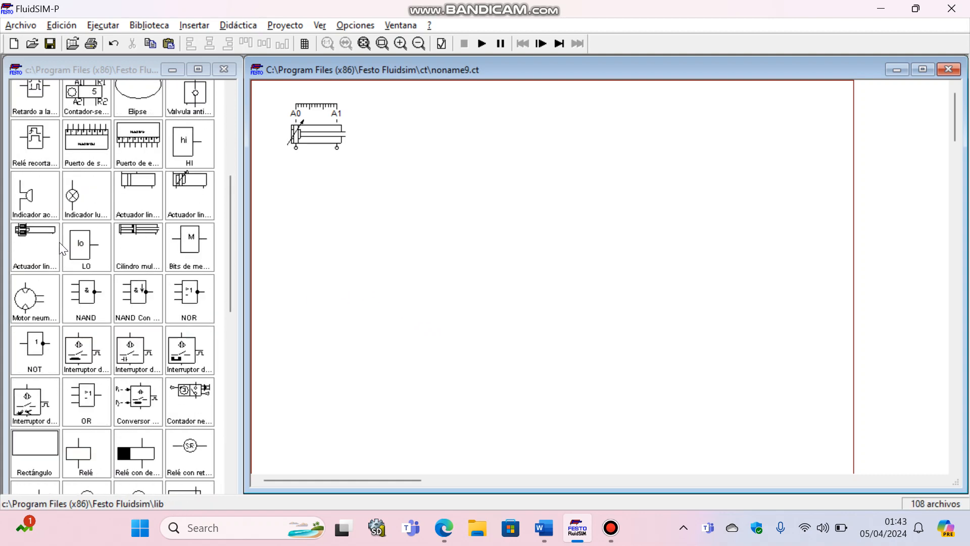
{"action": "scroll", "coordinate": [59, 242], "scroll_direction": "up", "scroll_amount": 4}
{"action": "left_click_drag", "start_coordinate": [42, 191], "coordinate": [297, 188]}
{"action": "double_click", "coordinate": [296, 188]}
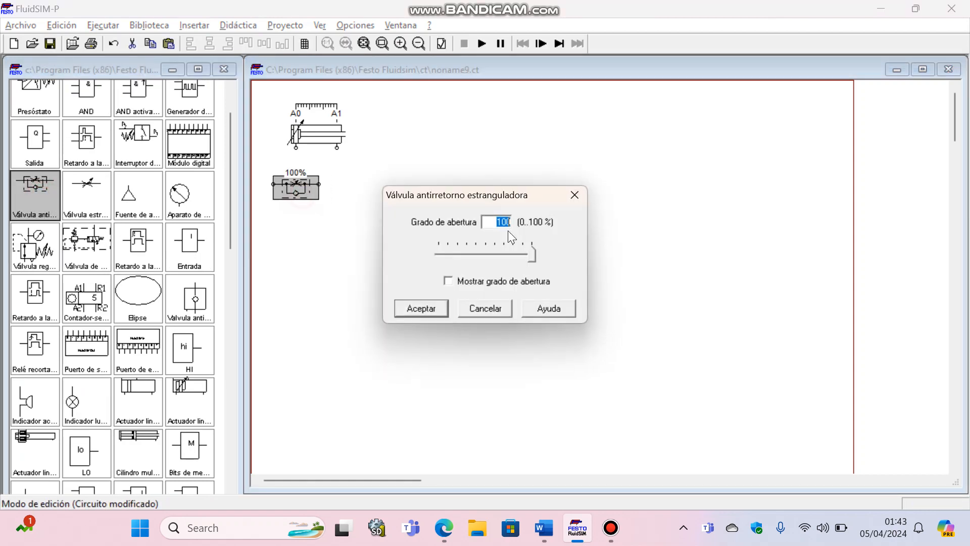
{"action": "type", "text": "40"}
{"action": "left_click", "coordinate": [430, 306]}
Rotate the one-way flow control valve by 270°.
{"action": "right_click", "coordinate": [305, 186]}
{"action": "mouse_move", "coordinate": [434, 320]}
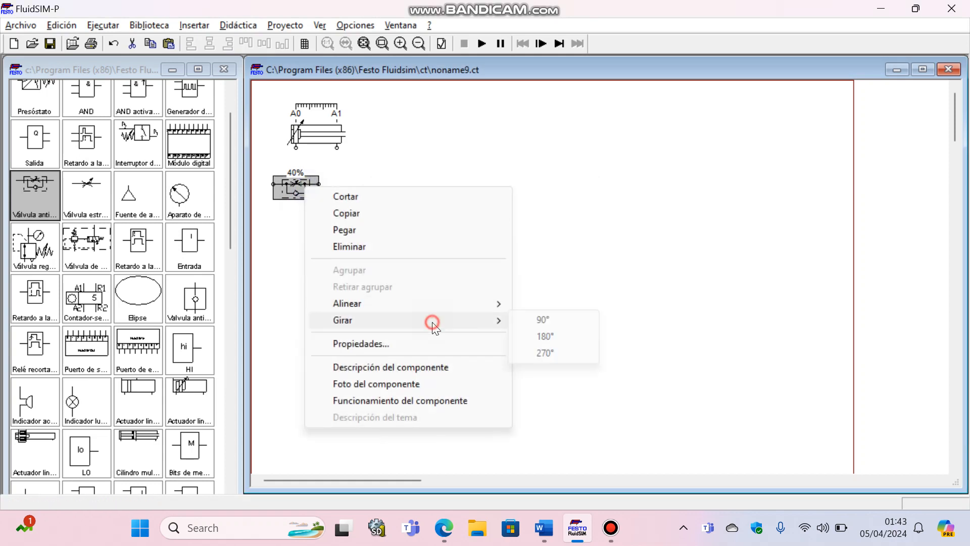
{"action": "left_click", "coordinate": [543, 353]}
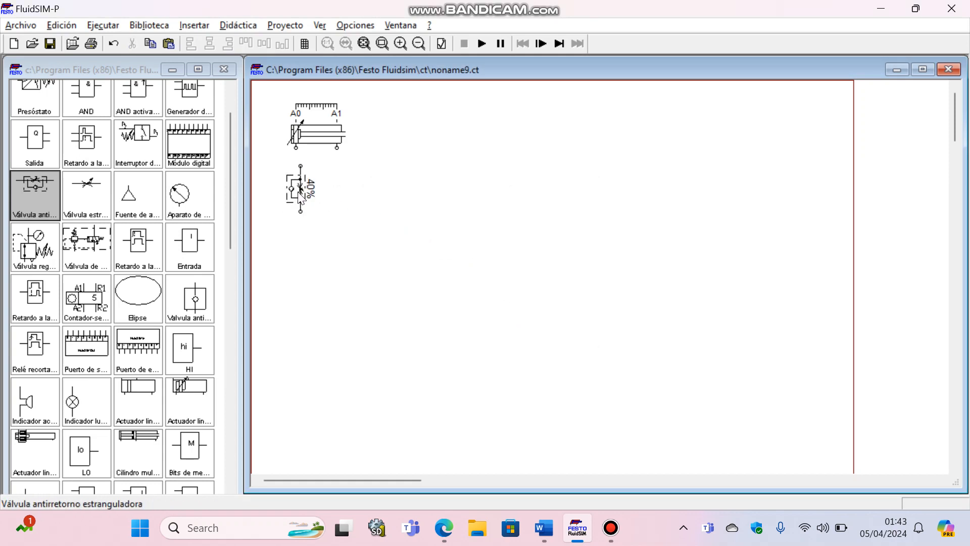
Duplicate the flow control valve and arrange both copies side by side beneath the cylinder's two ports.
{"action": "key", "text": "ctrl+c"}
{"action": "key", "text": "ctrl+v"}
{"action": "left_click_drag", "start_coordinate": [627, 313], "coordinate": [348, 196]}
{"action": "left_click_drag", "start_coordinate": [288, 191], "coordinate": [281, 190]}
{"action": "left_click_drag", "start_coordinate": [350, 190], "coordinate": [346, 191]}
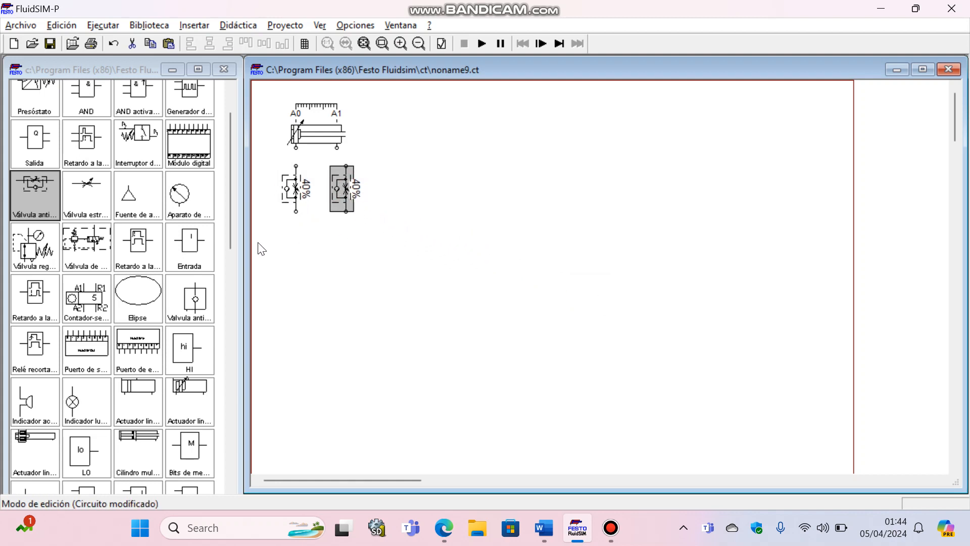
Place a 5/n-way valve and a compressed air source below the flow control valves, and connect the source to valve port 1.
{"action": "scroll", "coordinate": [176, 245], "scroll_direction": "up", "scroll_amount": 2}
{"action": "left_click_drag", "start_coordinate": [181, 124], "coordinate": [318, 250]}
{"action": "left_click_drag", "start_coordinate": [138, 260], "coordinate": [377, 314]}
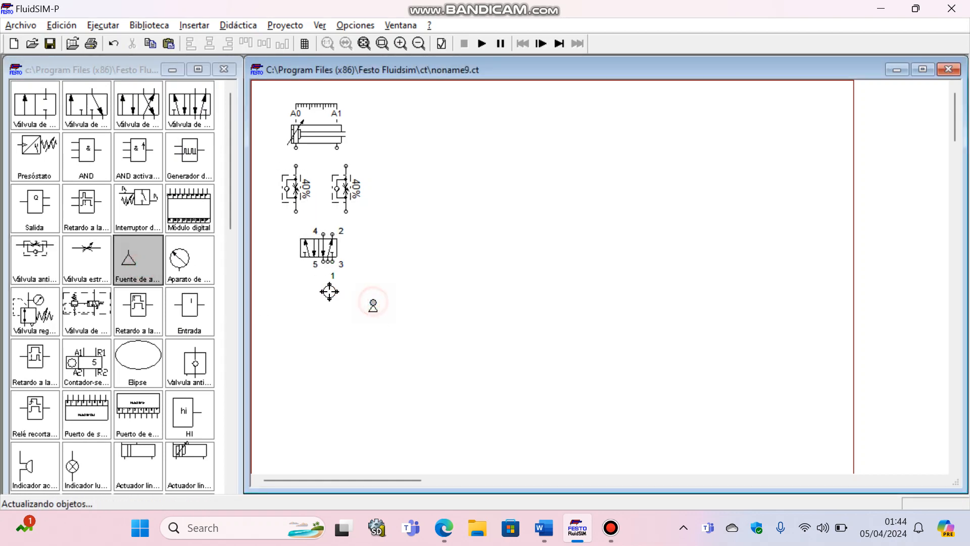
{"action": "left_click_drag", "start_coordinate": [327, 263], "coordinate": [373, 300]}
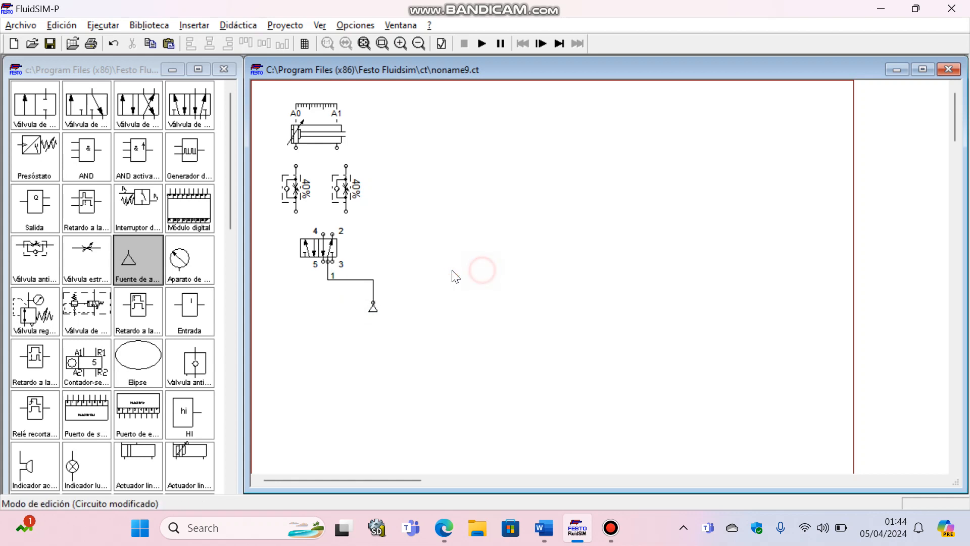
Fit silencers to exhaust ports 5 and 3 of the 5/n-way valve.
{"action": "double_click", "coordinate": [324, 261]}
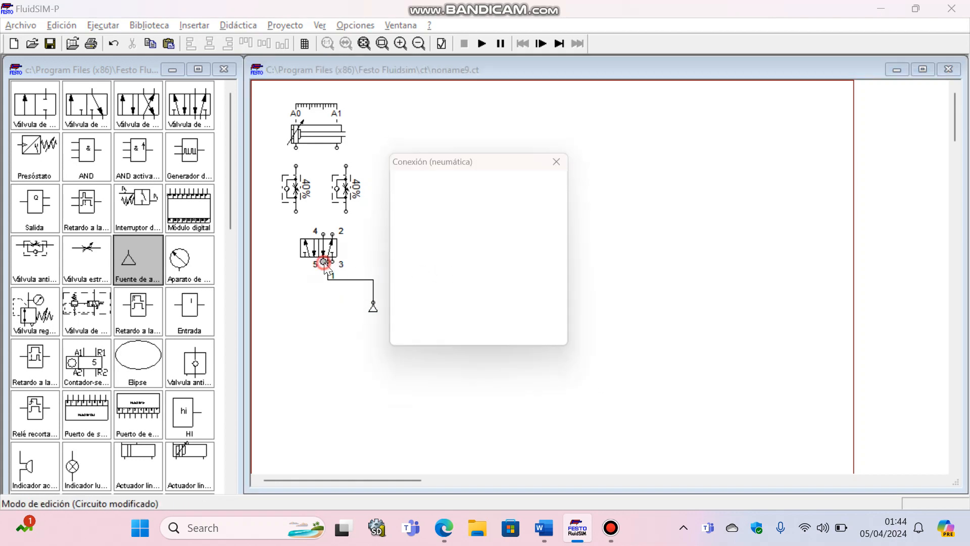
{"action": "left_click", "coordinate": [497, 298]}
{"action": "left_click", "coordinate": [481, 426]}
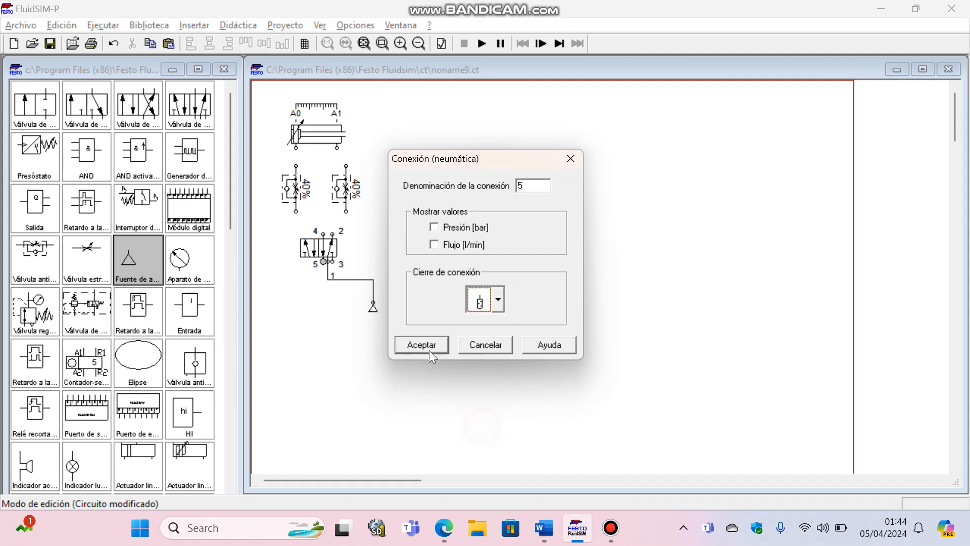
{"action": "left_click", "coordinate": [426, 349]}
{"action": "double_click", "coordinate": [332, 262]}
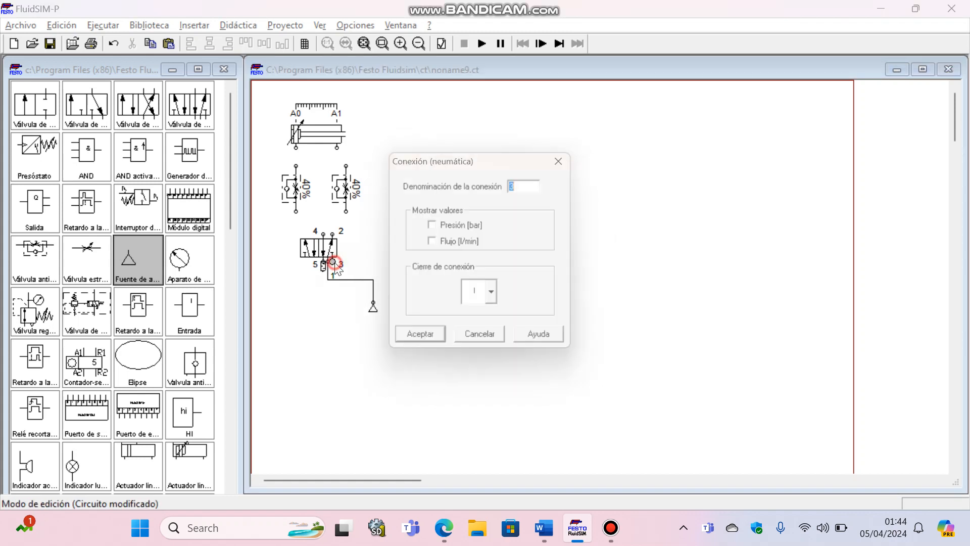
{"action": "left_click", "coordinate": [497, 299]}
{"action": "left_click", "coordinate": [480, 426]}
{"action": "left_click", "coordinate": [427, 345]}
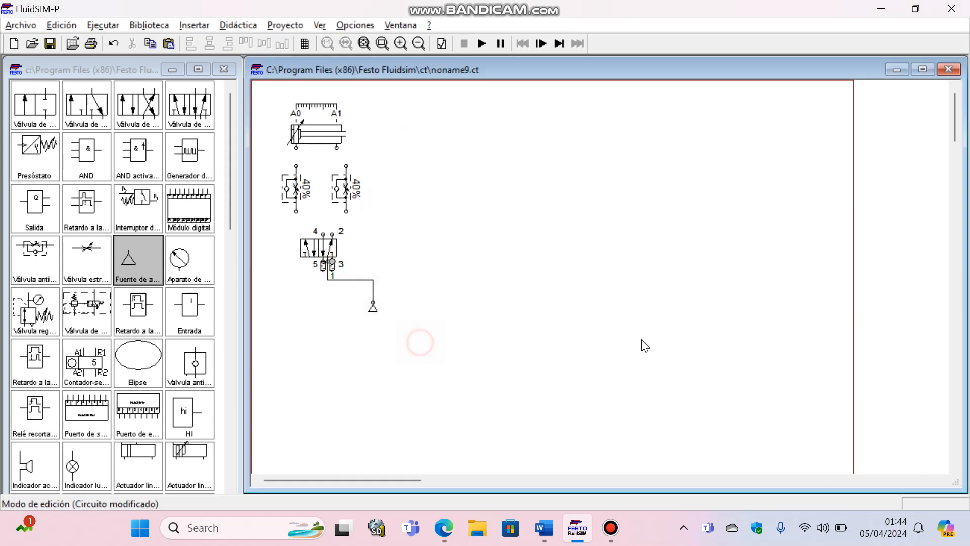
Configure the 5/n-way valve with electric solenoid actuation on both its left and right sides.
{"action": "double_click", "coordinate": [321, 248]}
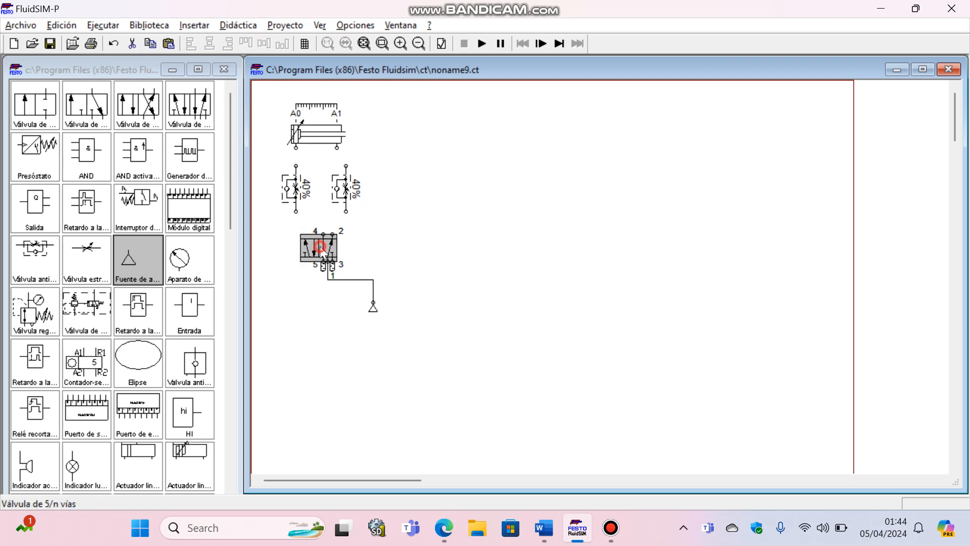
{"action": "left_click", "coordinate": [382, 301]}
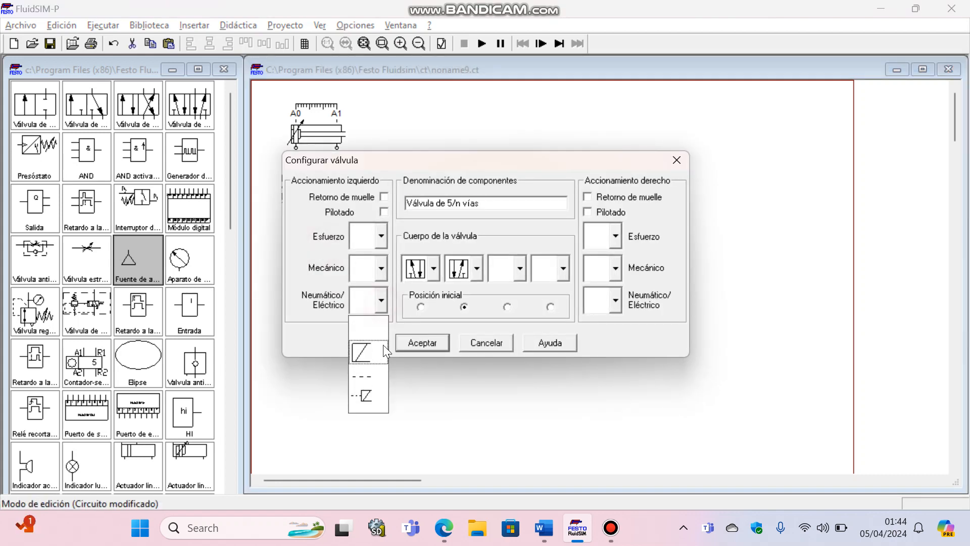
{"action": "left_click", "coordinate": [383, 352]}
{"action": "left_click", "coordinate": [616, 300]}
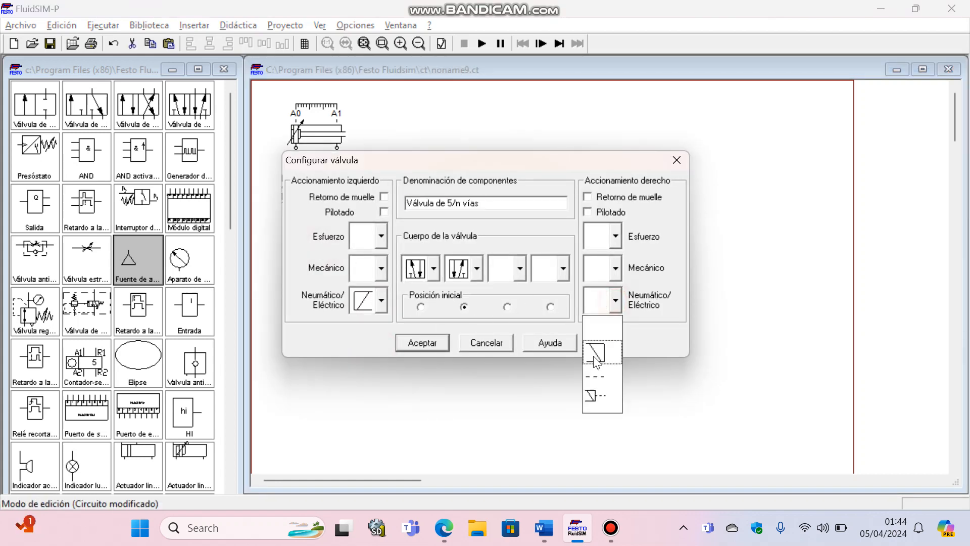
{"action": "left_click", "coordinate": [596, 354]}
{"action": "left_click", "coordinate": [422, 342]}
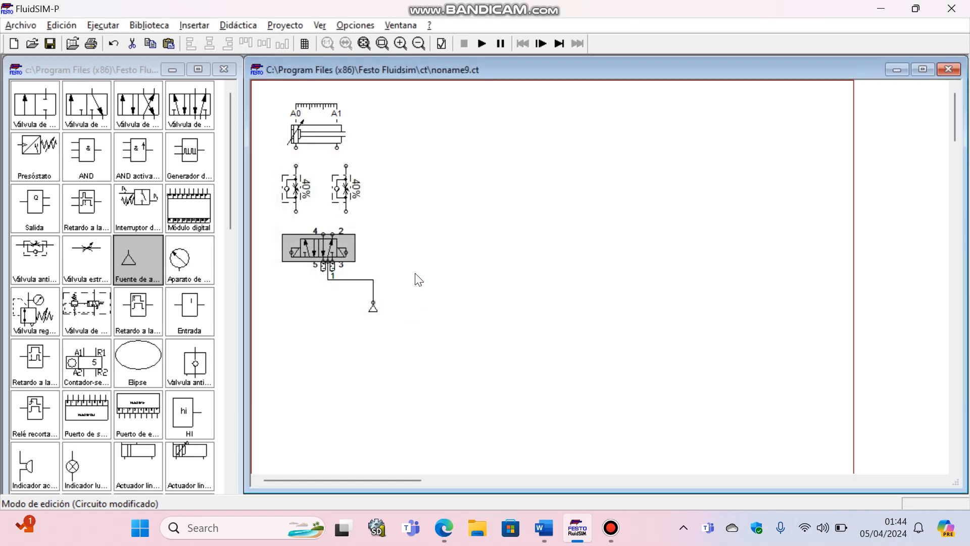
Connect the cylinder ports through the two flow control valves to valve ports 4 and 2, aligning the second flow control valve with its cylinder port.
{"action": "left_click_drag", "start_coordinate": [296, 165], "coordinate": [296, 147]}
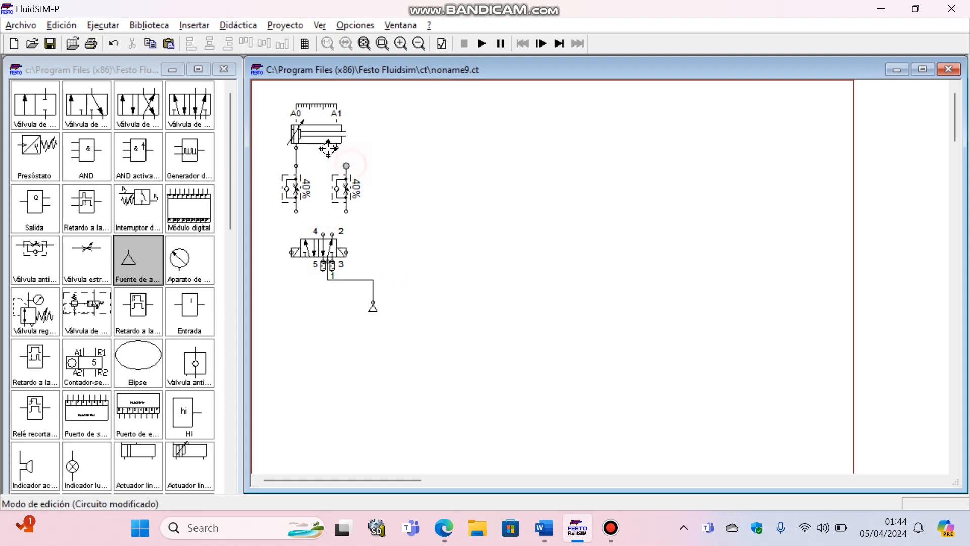
{"action": "left_click_drag", "start_coordinate": [334, 148], "coordinate": [346, 166]}
{"action": "mouse_move", "coordinate": [296, 218]}
{"action": "left_mouse_down"}
{"action": "mouse_move", "coordinate": [324, 233]}
{"action": "mouse_move", "coordinate": [345, 212]}
{"action": "mouse_move", "coordinate": [337, 189]}
{"action": "left_mouse_up"}
{"action": "left_click", "coordinate": [403, 211]}
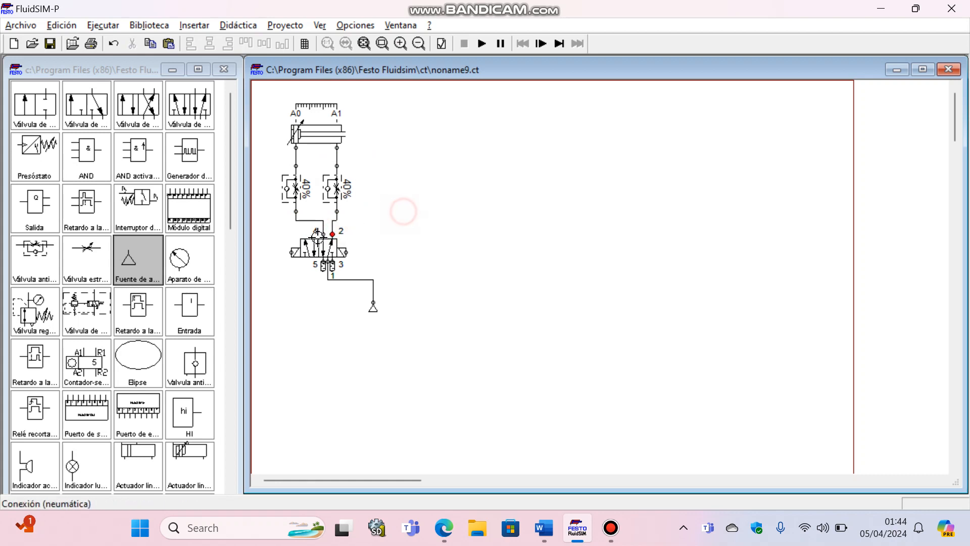
Label the valve's left solenoid A+ and its right solenoid A-.
{"action": "double_click", "coordinate": [292, 251]}
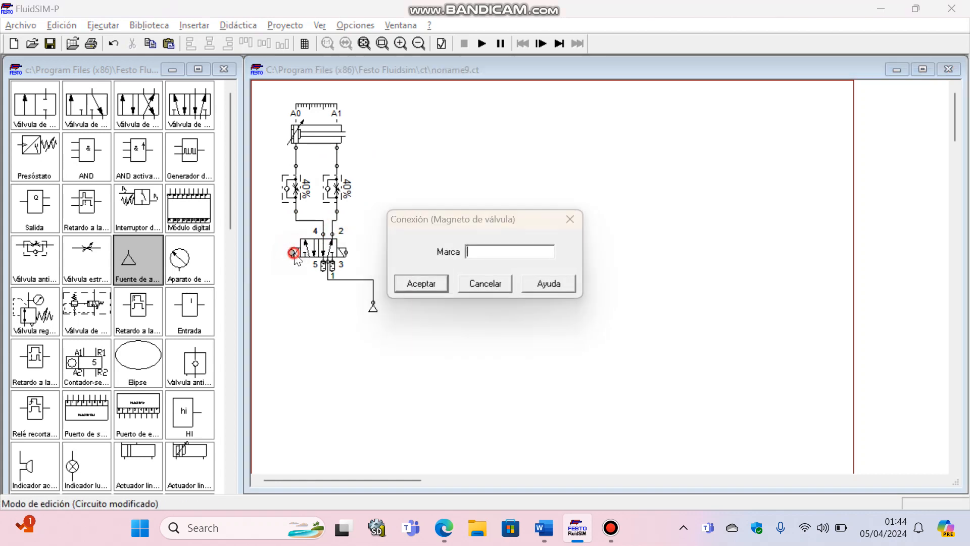
{"action": "type", "text": "A+"}
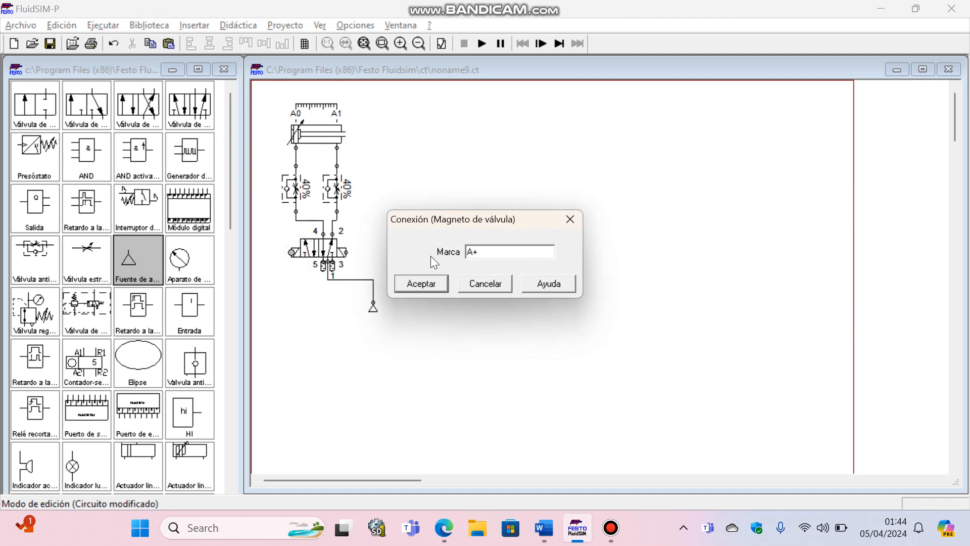
{"action": "left_click", "coordinate": [433, 283]}
{"action": "double_click", "coordinate": [343, 255]}
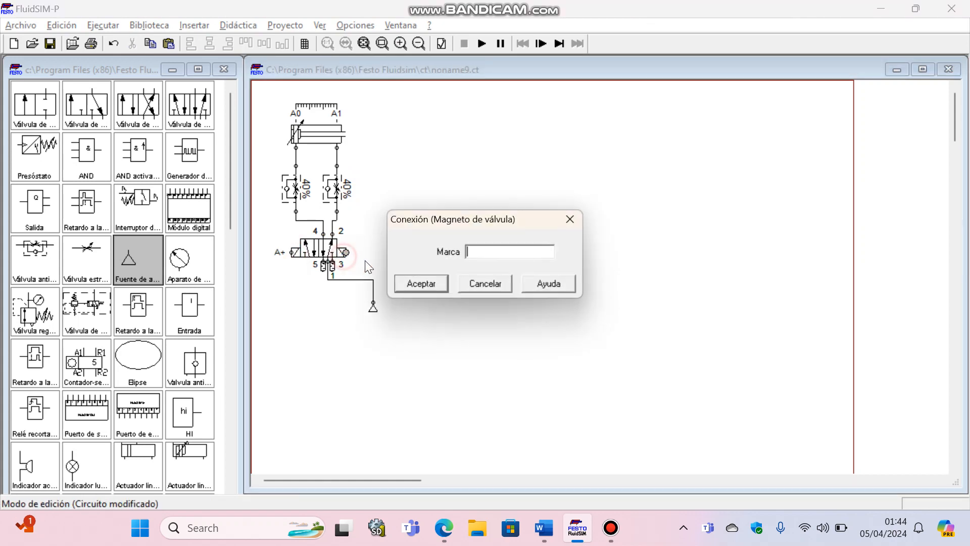
{"action": "type", "text": "A-"}
{"action": "left_click", "coordinate": [427, 284]}
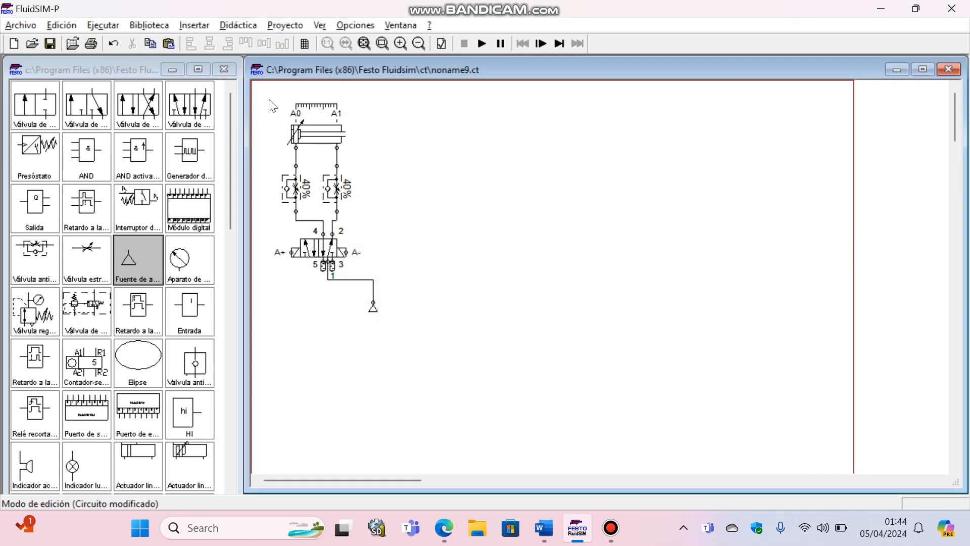
Duplicate the cylinder with its distance rule, flow control valves and 5/n-way valve, and place the copy to the right of the original.
{"action": "left_click_drag", "start_coordinate": [269, 105], "coordinate": [412, 282]}
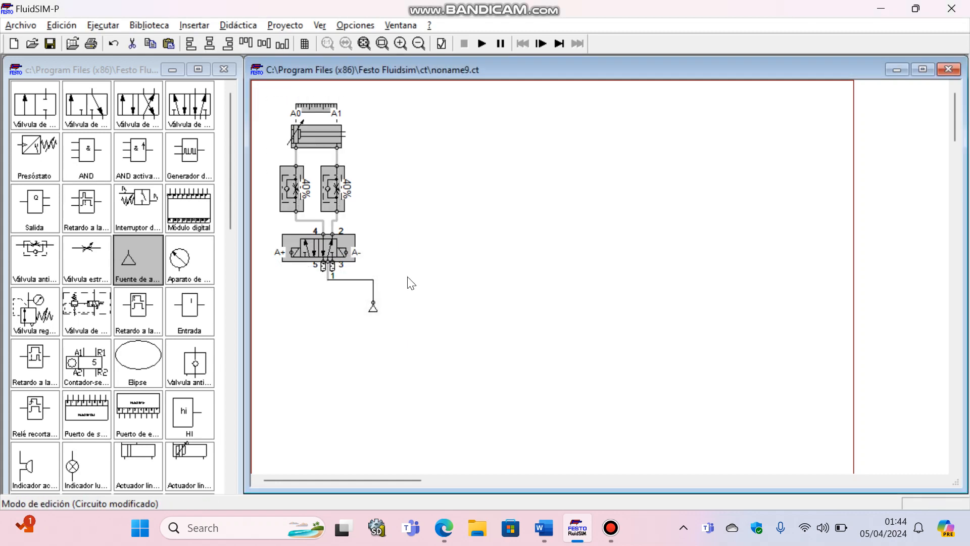
{"action": "key", "text": "ctrl+c"}
{"action": "key", "text": "ctrl+v"}
{"action": "left_click_drag", "start_coordinate": [616, 266], "coordinate": [448, 137]}
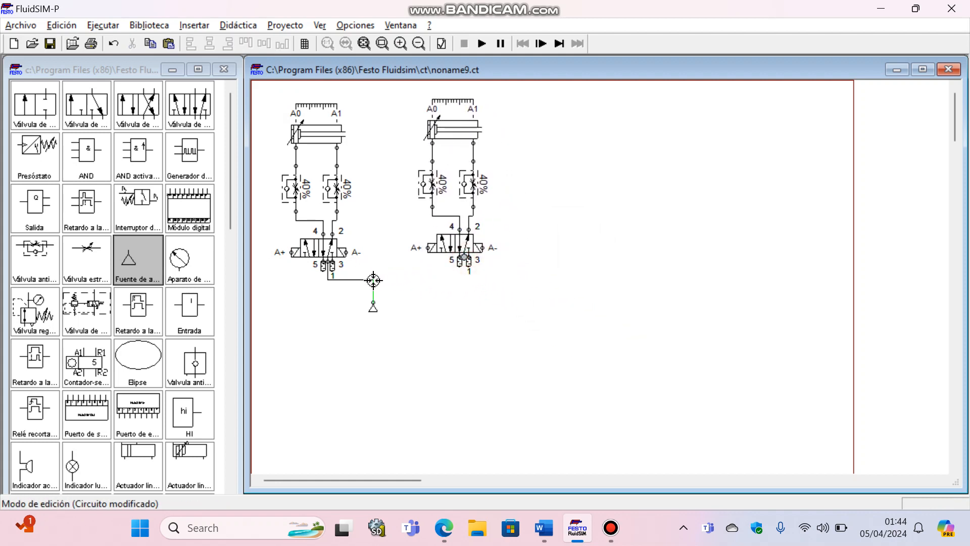
Branch the air supply line to port 1 of the second valve and align the compressed air source beneath the shifted junction.
{"action": "left_click_drag", "start_coordinate": [373, 280], "coordinate": [464, 268]}
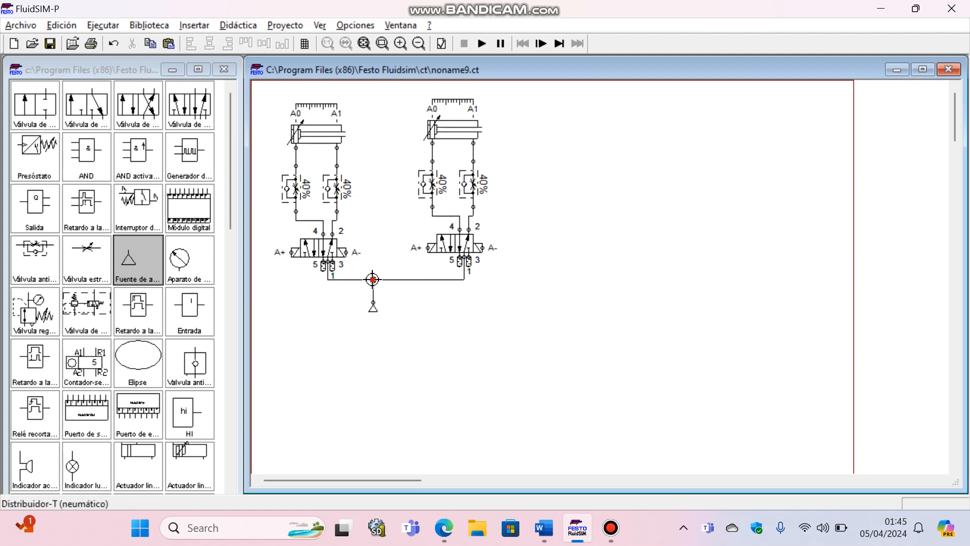
{"action": "left_click_drag", "start_coordinate": [372, 279], "coordinate": [382, 279]}
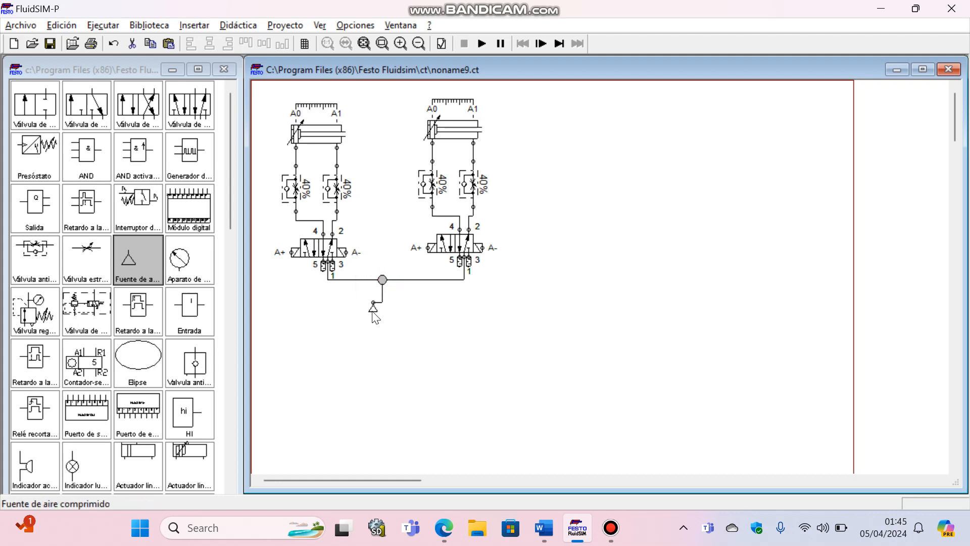
{"action": "left_click_drag", "start_coordinate": [373, 313], "coordinate": [378, 312]}
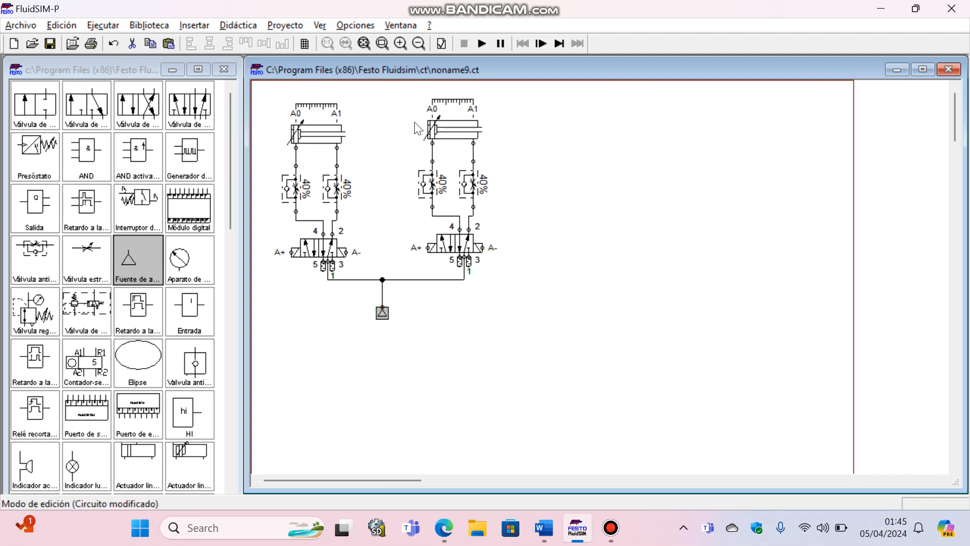
Move the second cylinder assembly closer to the first and realign its supply line with valve port 1.
{"action": "left_click_drag", "start_coordinate": [411, 106], "coordinate": [522, 290]}
{"action": "left_click_drag", "start_coordinate": [466, 185], "coordinate": [447, 184]}
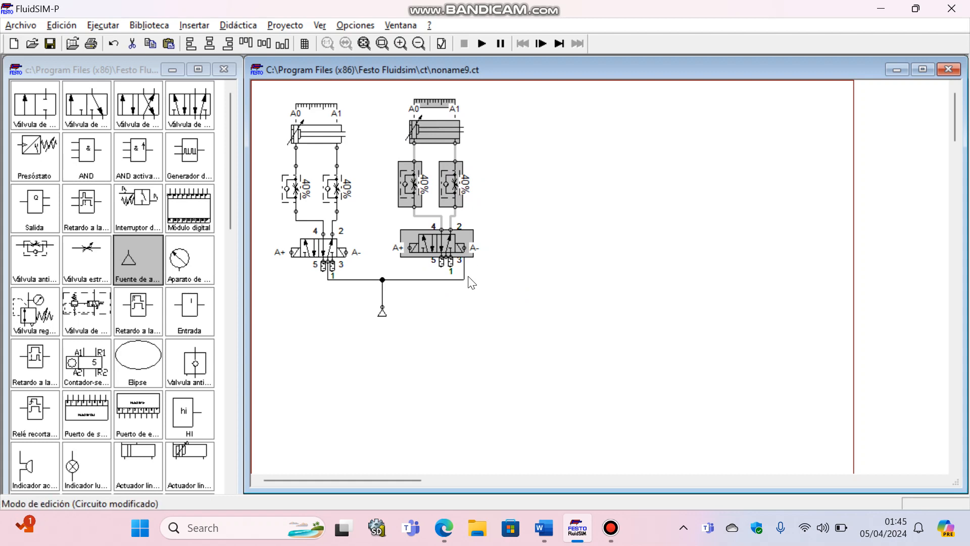
{"action": "left_click_drag", "start_coordinate": [464, 268], "coordinate": [445, 268]}
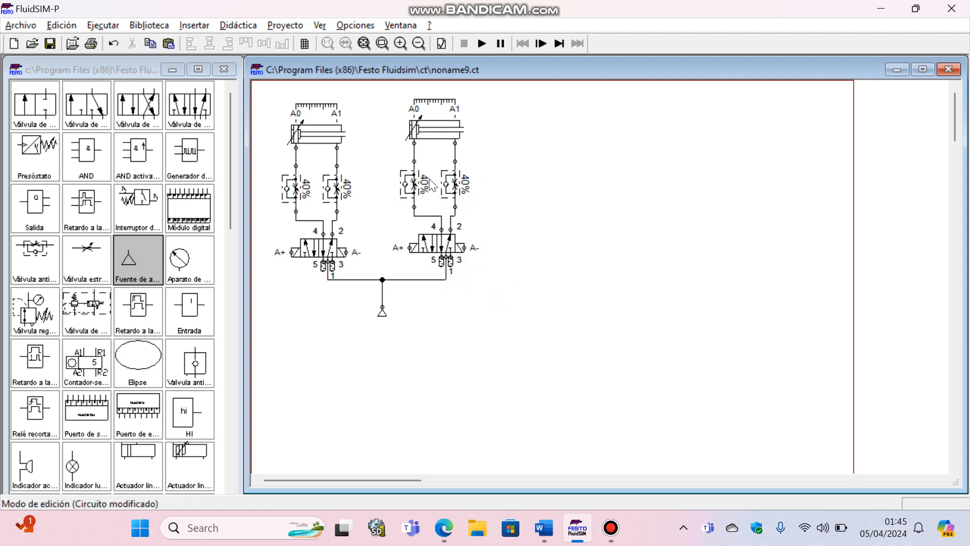
Relabel the second cylinder's position marks B0 and B1, and its valve's left and right solenoids B+ and B-.
{"action": "double_click", "coordinate": [438, 112]}
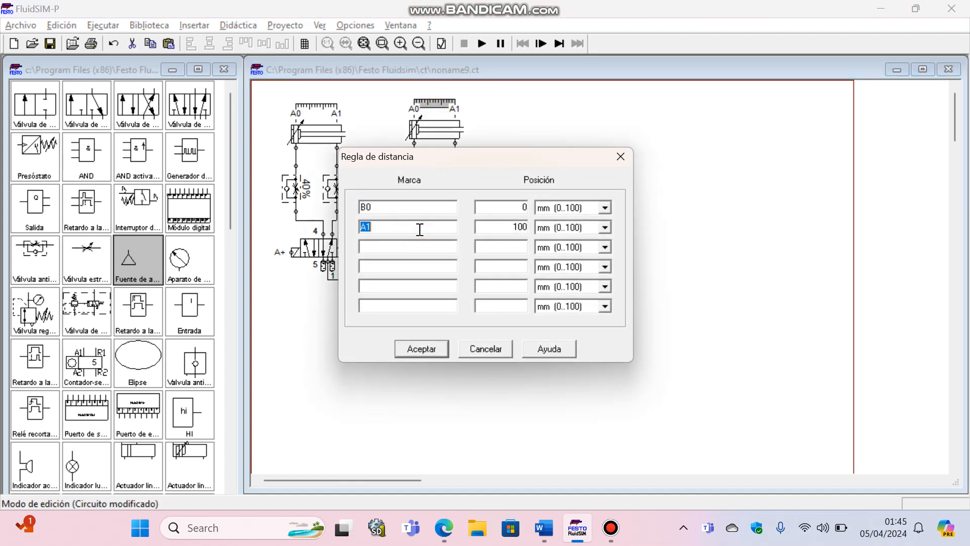
{"action": "left_click", "coordinate": [422, 348]}
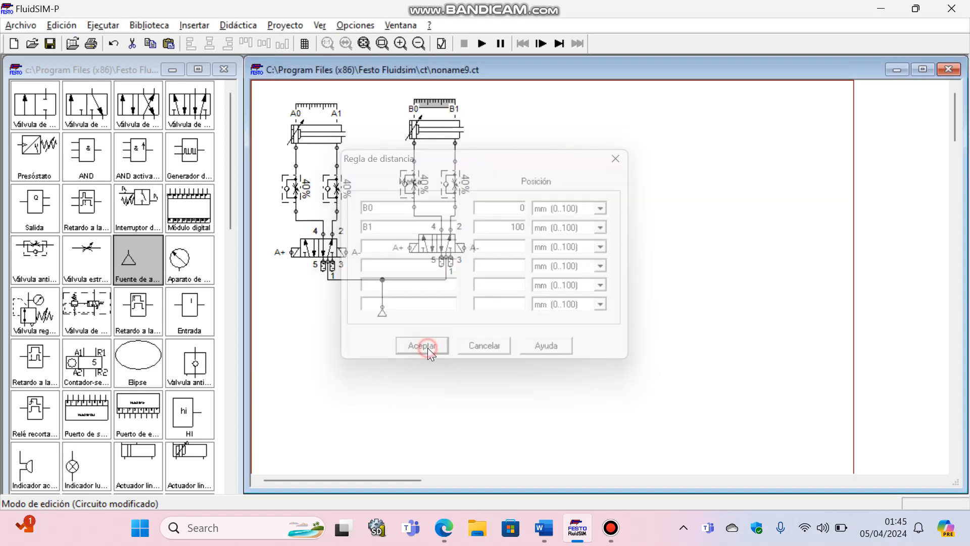
{"action": "double_click", "coordinate": [411, 247]}
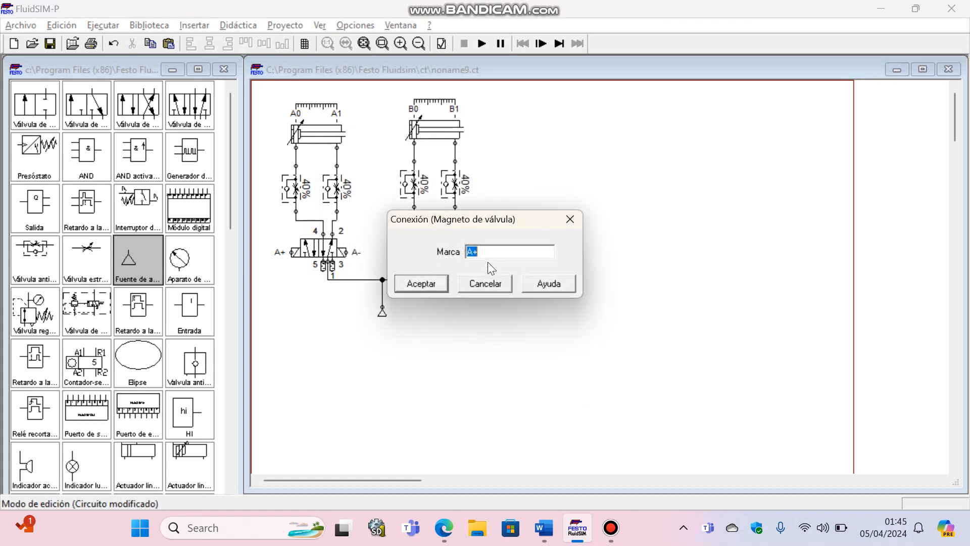
{"action": "type", "text": "B+"}
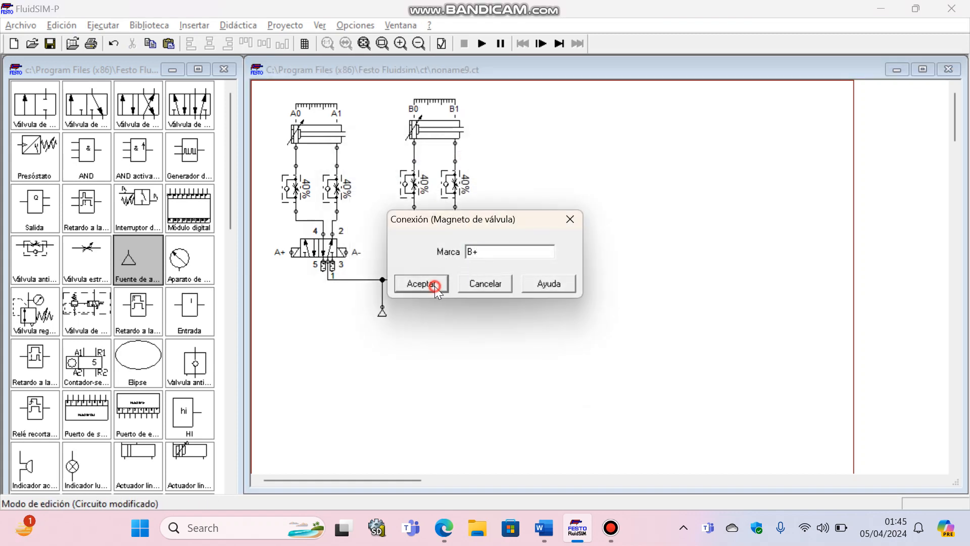
{"action": "left_click", "coordinate": [429, 282]}
{"action": "double_click", "coordinate": [463, 246]}
{"action": "left_click", "coordinate": [429, 284]}
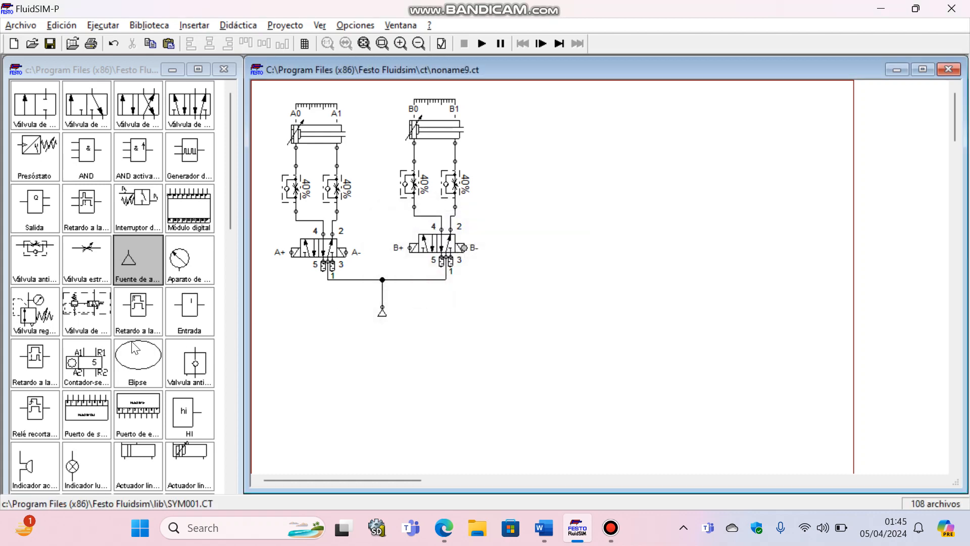
Place a 24V electrical connection beside the second cylinder assembly and a 0V connection near the sheet's right border.
{"action": "scroll", "coordinate": [136, 349], "scroll_direction": "down", "scroll_amount": 5}
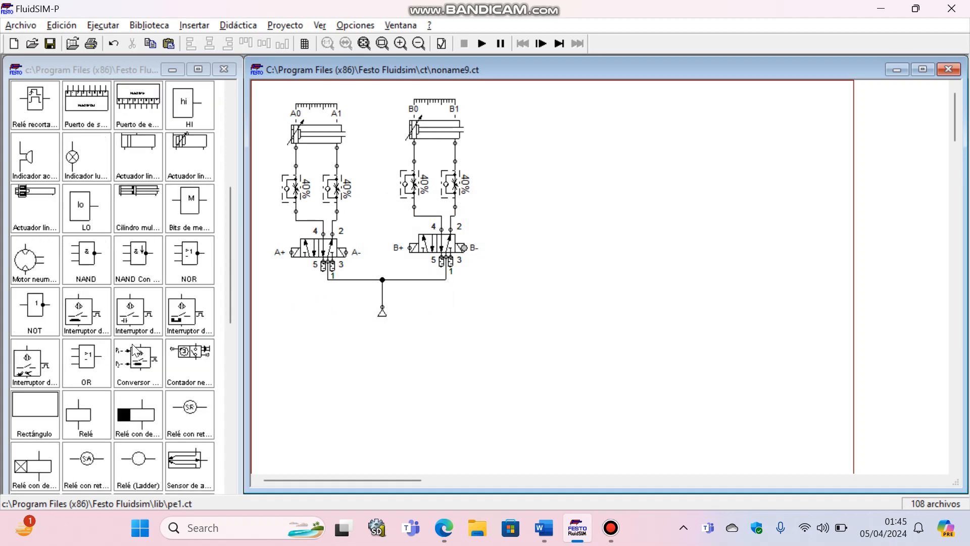
{"action": "scroll", "coordinate": [136, 349], "scroll_direction": "down", "scroll_amount": 2}
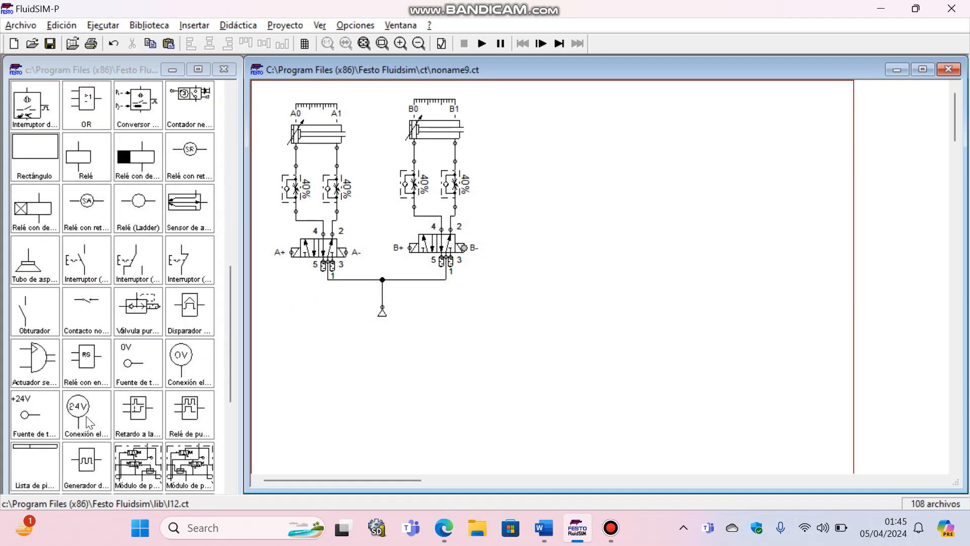
{"action": "left_click_drag", "start_coordinate": [53, 425], "coordinate": [511, 222]}
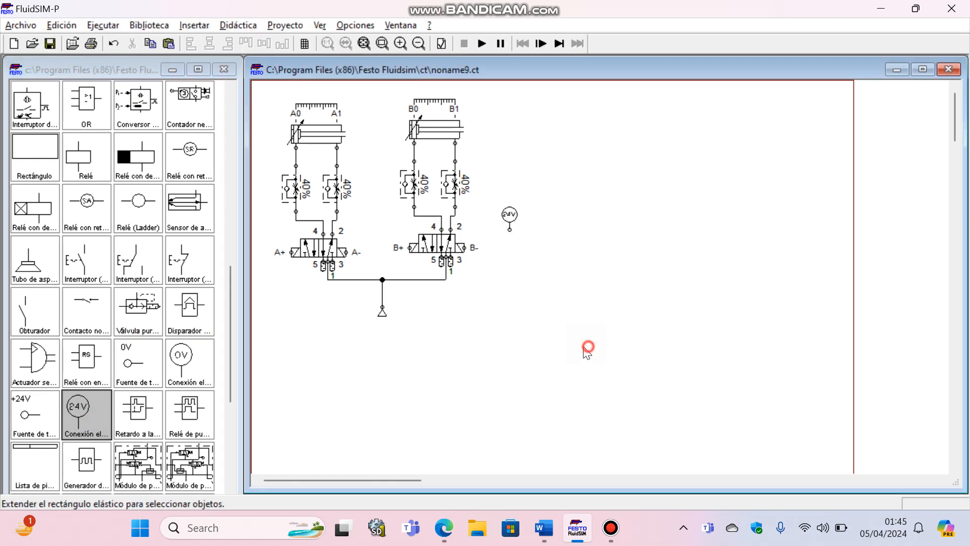
{"action": "left_click_drag", "start_coordinate": [182, 376], "coordinate": [818, 219]}
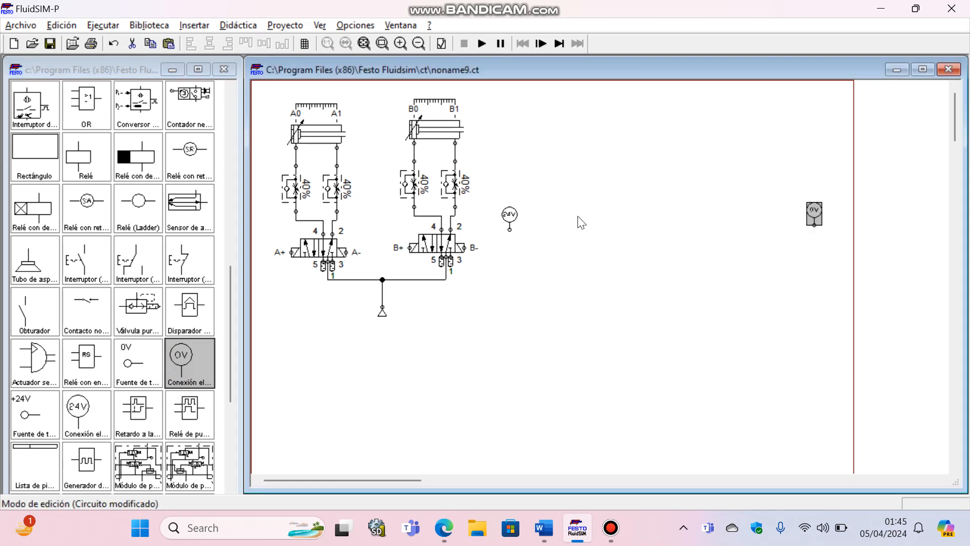
{"action": "left_click_drag", "start_coordinate": [509, 218], "coordinate": [510, 206]}
{"action": "left_click_drag", "start_coordinate": [818, 217], "coordinate": [824, 208]}
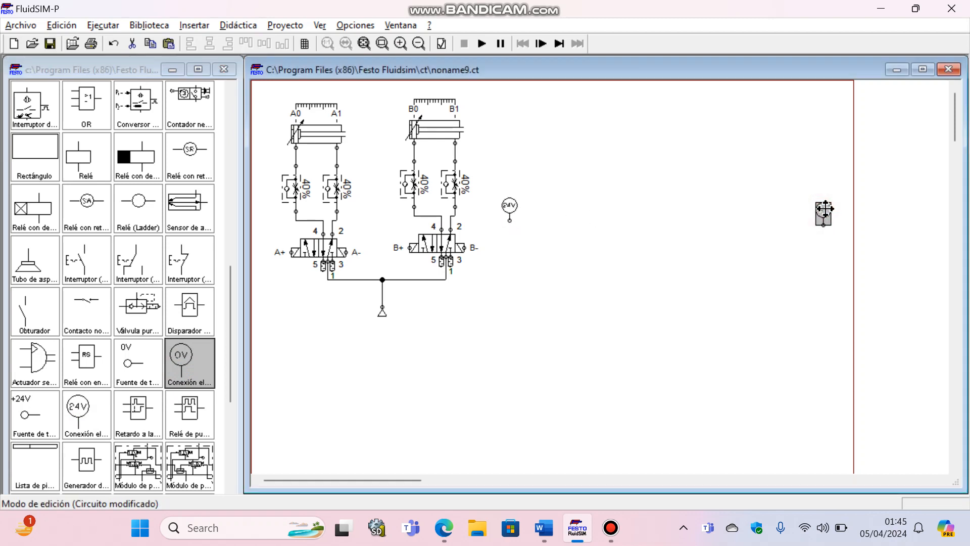
{"action": "left_click", "coordinate": [745, 318]}
Place a normally closed ladder pushbutton, a normally open contact and a normally open pushbutton in order between 24V and 0V.
{"action": "scroll", "coordinate": [101, 329], "scroll_direction": "down", "scroll_amount": 3}
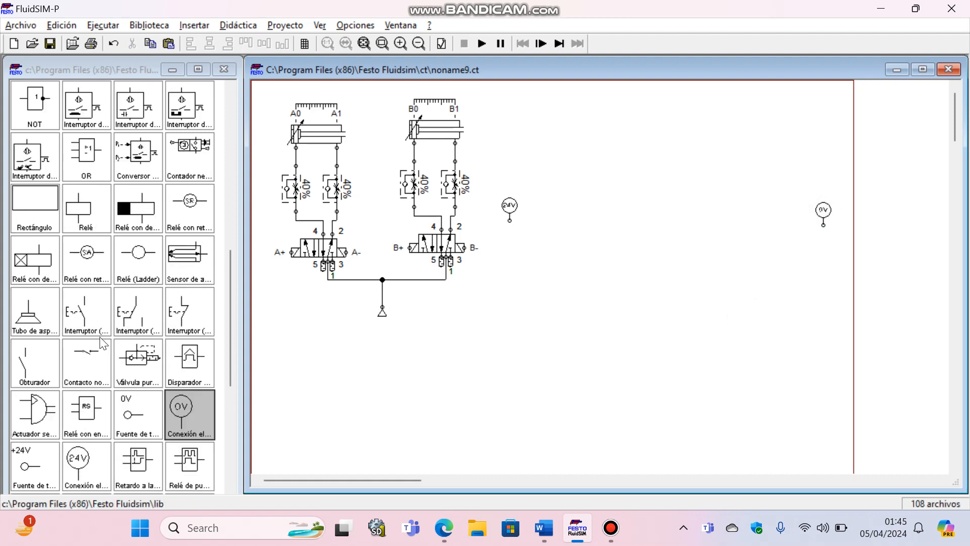
{"action": "scroll", "coordinate": [84, 328], "scroll_direction": "down", "scroll_amount": 1}
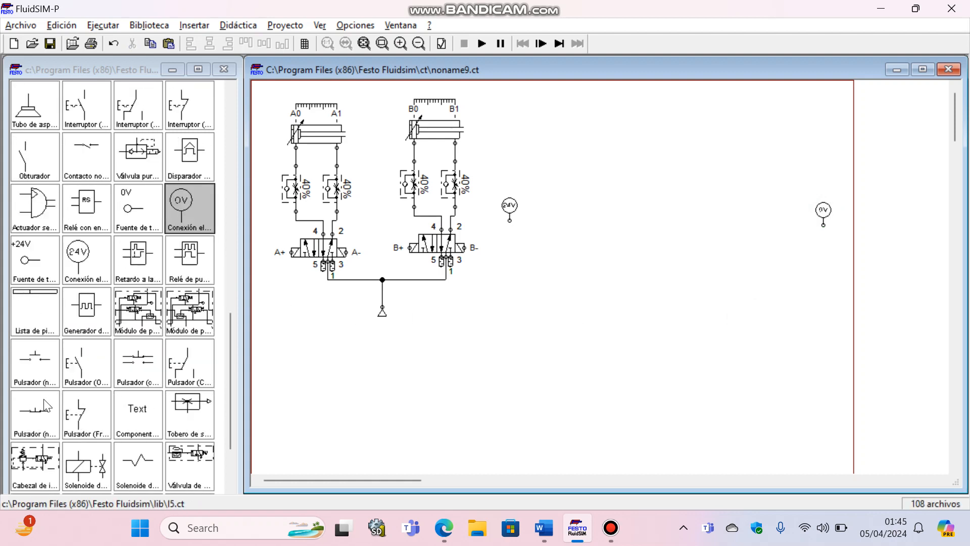
{"action": "left_click_drag", "start_coordinate": [45, 404], "coordinate": [552, 210]}
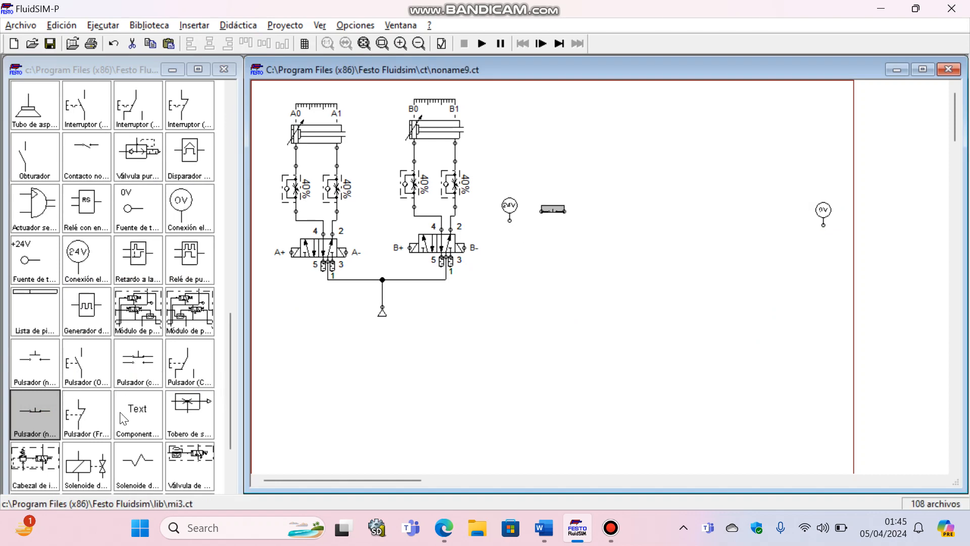
{"action": "left_click_drag", "start_coordinate": [96, 169], "coordinate": [617, 215]}
{"action": "left_click_drag", "start_coordinate": [45, 373], "coordinate": [662, 211]}
Add a normally closed ladder contact and a ladder relay coil between the normally open pushbutton and the 0V connection.
{"action": "scroll", "coordinate": [174, 353], "scroll_direction": "down", "scroll_amount": 4}
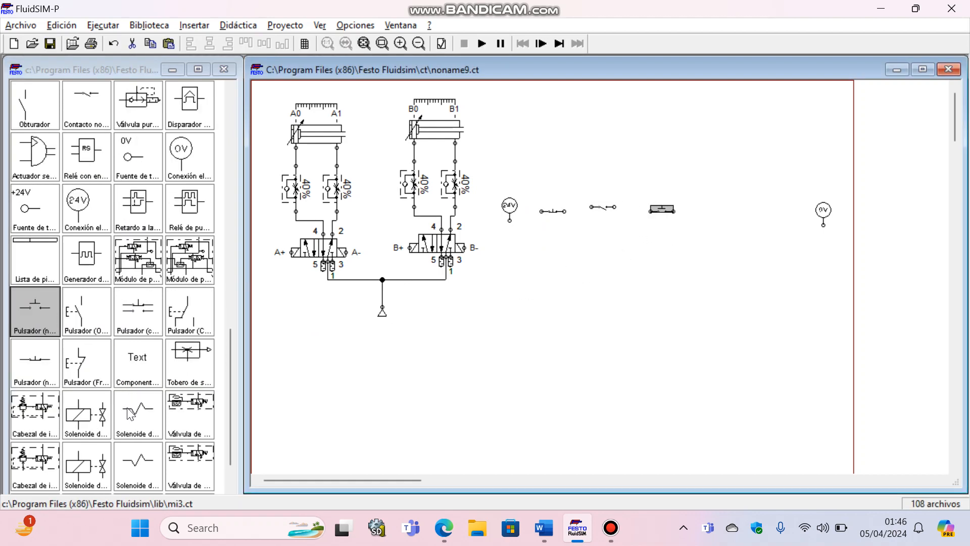
{"action": "left_click_drag", "start_coordinate": [198, 490], "coordinate": [707, 222]}
{"action": "scroll", "coordinate": [152, 348], "scroll_direction": "up", "scroll_amount": 5}
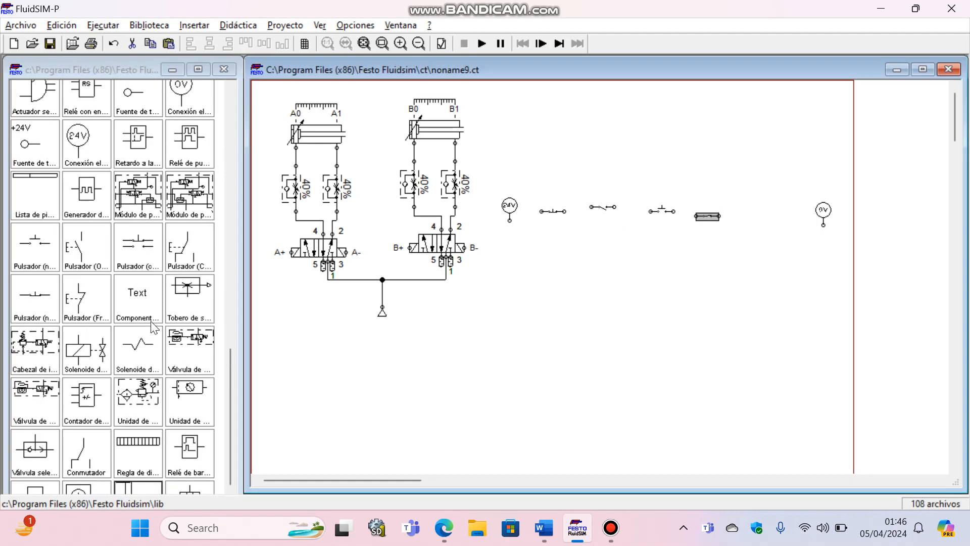
{"action": "scroll", "coordinate": [151, 227], "scroll_direction": "up", "scroll_amount": 1}
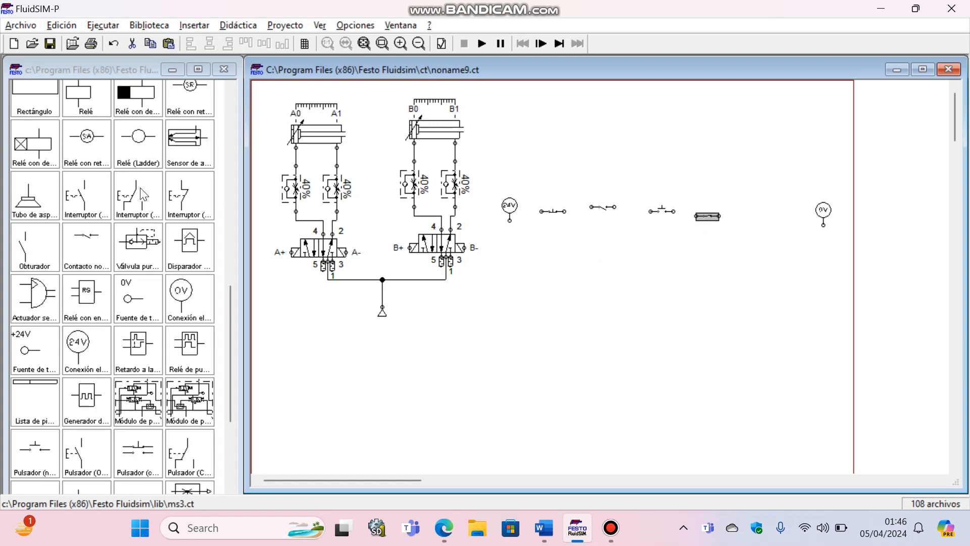
{"action": "left_click_drag", "start_coordinate": [140, 162], "coordinate": [781, 237]}
Lower the ladder components below the supply connections and wire 24V through the normally closed pushbutton to the normally open contact.
{"action": "left_click_drag", "start_coordinate": [709, 219], "coordinate": [712, 245]}
{"action": "left_click_drag", "start_coordinate": [773, 231], "coordinate": [773, 247]}
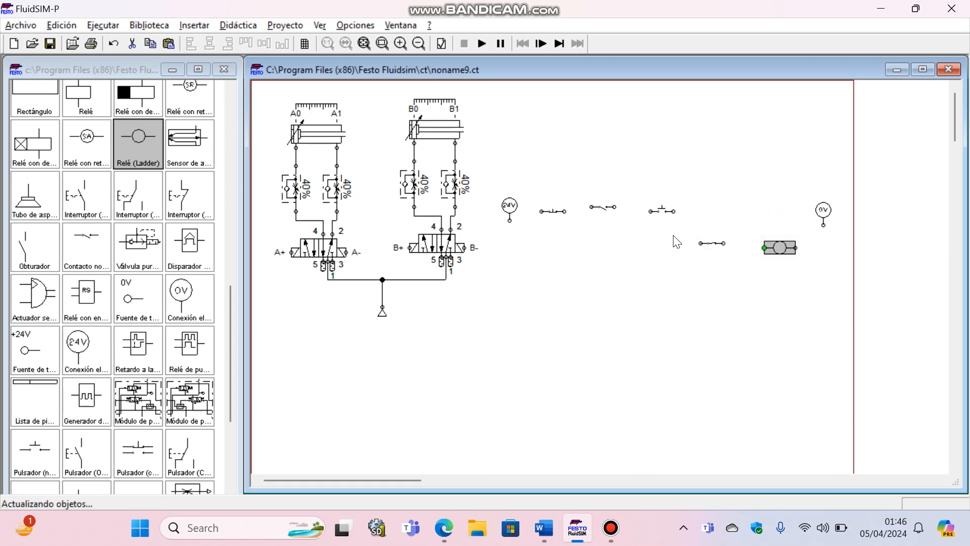
{"action": "left_click_drag", "start_coordinate": [655, 211], "coordinate": [644, 244]}
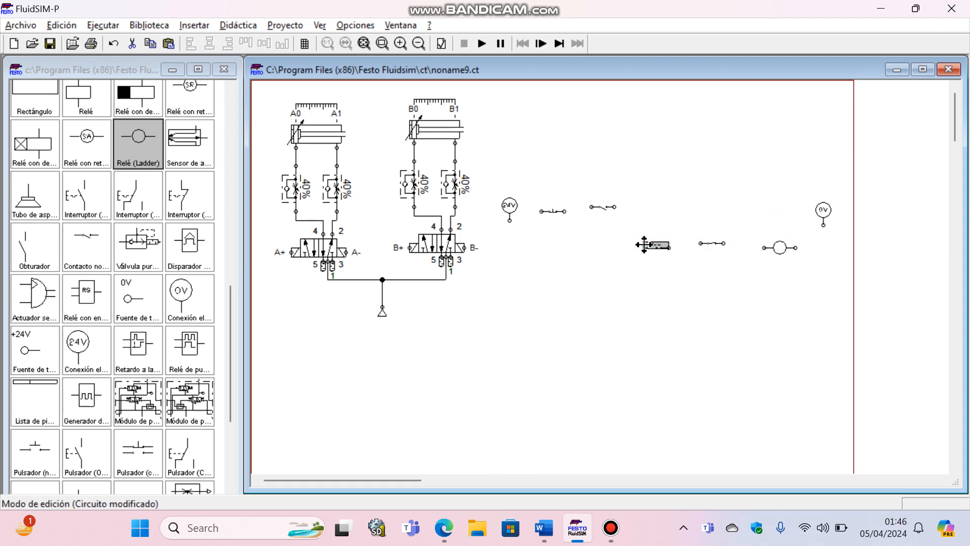
{"action": "left_click_drag", "start_coordinate": [593, 207], "coordinate": [595, 243]}
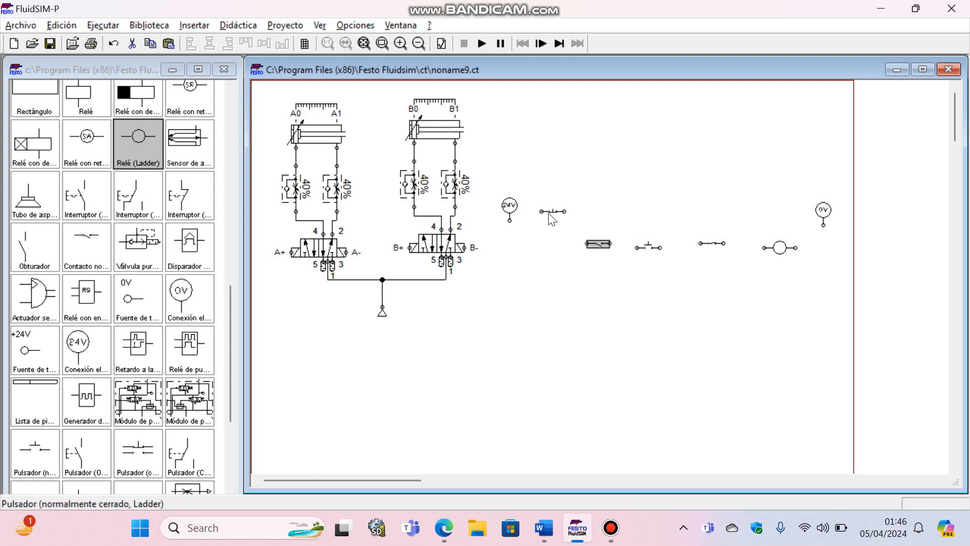
{"action": "mouse_move", "coordinate": [548, 212]}
{"action": "left_mouse_down"}
{"action": "mouse_move", "coordinate": [543, 249]}
{"action": "mouse_move", "coordinate": [509, 222]}
{"action": "mouse_move", "coordinate": [598, 242]}
{"action": "mouse_move", "coordinate": [598, 230]}
{"action": "mouse_move", "coordinate": [586, 234]}
{"action": "left_mouse_up"}
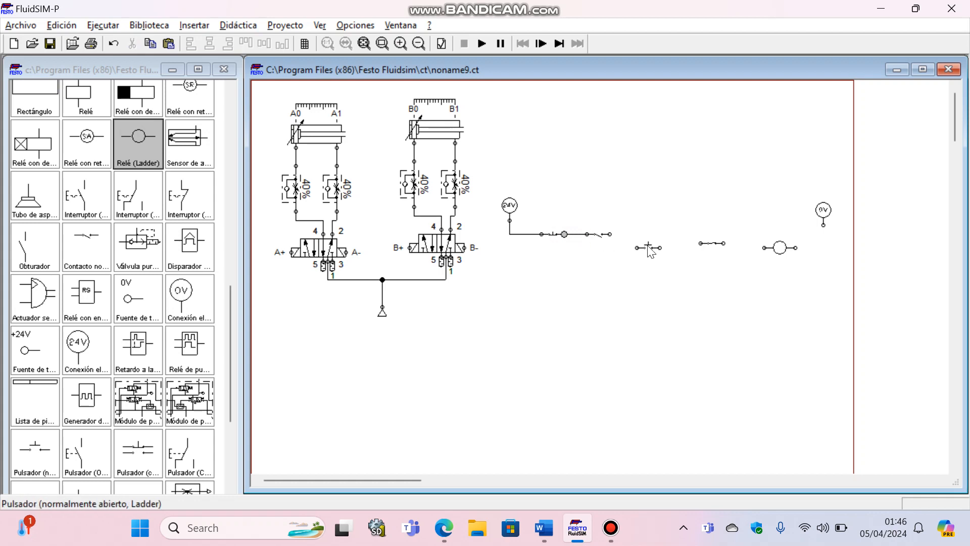
Align the normally open pushbutton and normally closed contact on the rung, wiring them in series after the normally open contact.
{"action": "left_click_drag", "start_coordinate": [648, 247], "coordinate": [646, 232]}
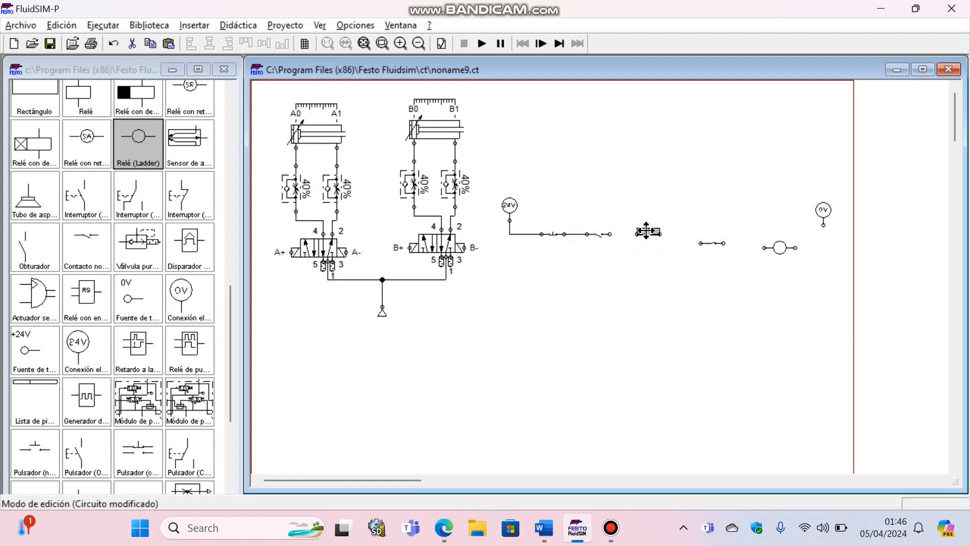
{"action": "left_click", "coordinate": [621, 233]}
{"action": "left_click_drag", "start_coordinate": [634, 234], "coordinate": [636, 234]}
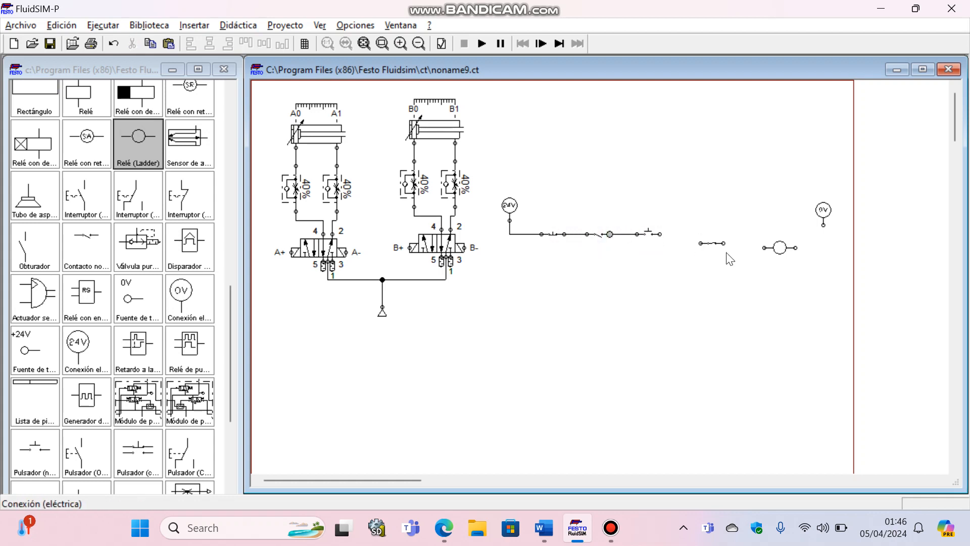
{"action": "left_click_drag", "start_coordinate": [712, 243], "coordinate": [663, 232]}
{"action": "left_click", "coordinate": [606, 231]}
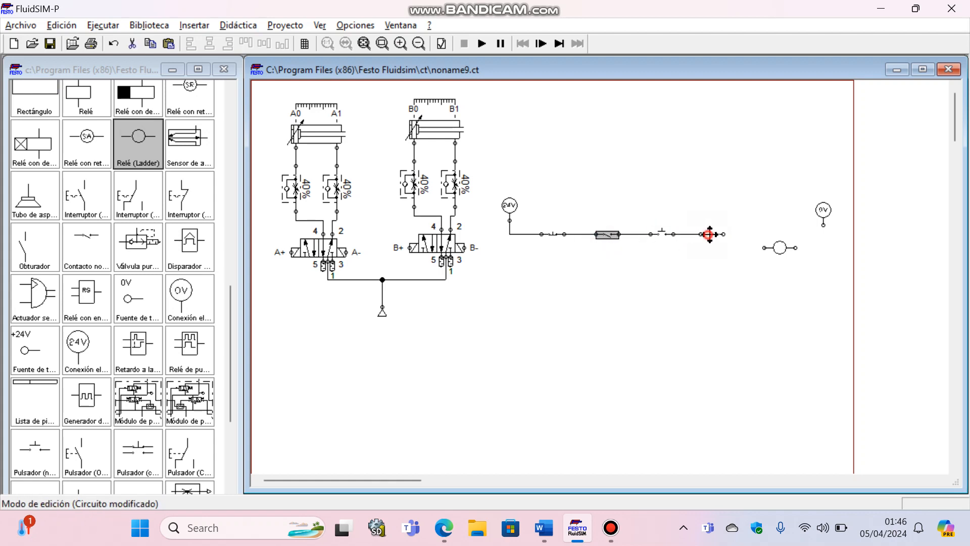
Align the relay coil on the rung and wire it between the normally closed contact and 0V.
{"action": "left_click_drag", "start_coordinate": [708, 234], "coordinate": [717, 234]}
{"action": "left_click", "coordinate": [780, 241]}
{"action": "mouse_move", "coordinate": [780, 241]}
{"action": "left_mouse_down"}
{"action": "mouse_move", "coordinate": [781, 230]}
{"action": "mouse_move", "coordinate": [735, 231]}
{"action": "mouse_move", "coordinate": [764, 234]}
{"action": "left_mouse_up"}
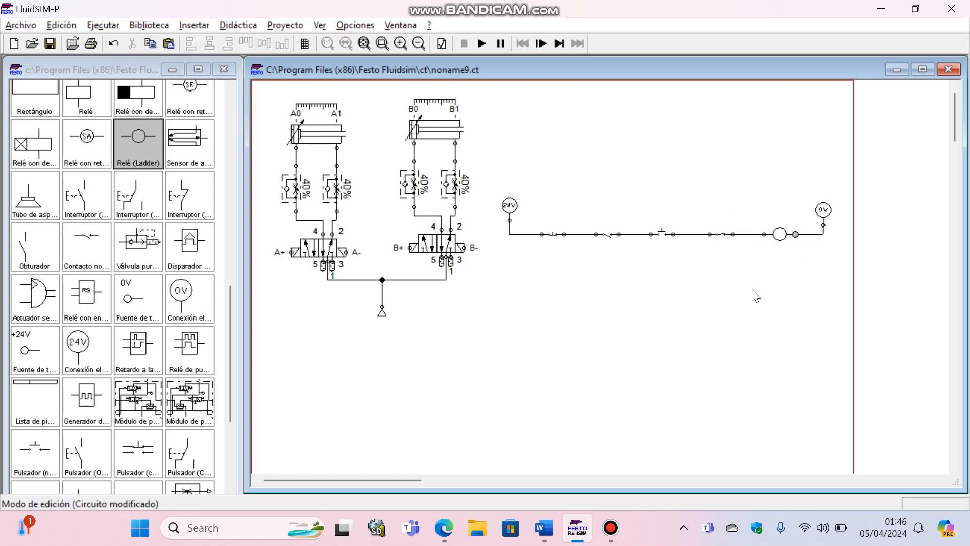
Copy the normally open contact below the rung and wire it in parallel with the normally open contact and pushbutton pair.
{"action": "left_click", "coordinate": [607, 235]}
{"action": "mouse_move", "coordinate": [607, 235]}
{"action": "left_mouse_down"}
{"action": "mouse_move", "coordinate": [621, 306]}
{"action": "mouse_move", "coordinate": [608, 267]}
{"action": "mouse_move", "coordinate": [592, 272]}
{"action": "left_mouse_up"}
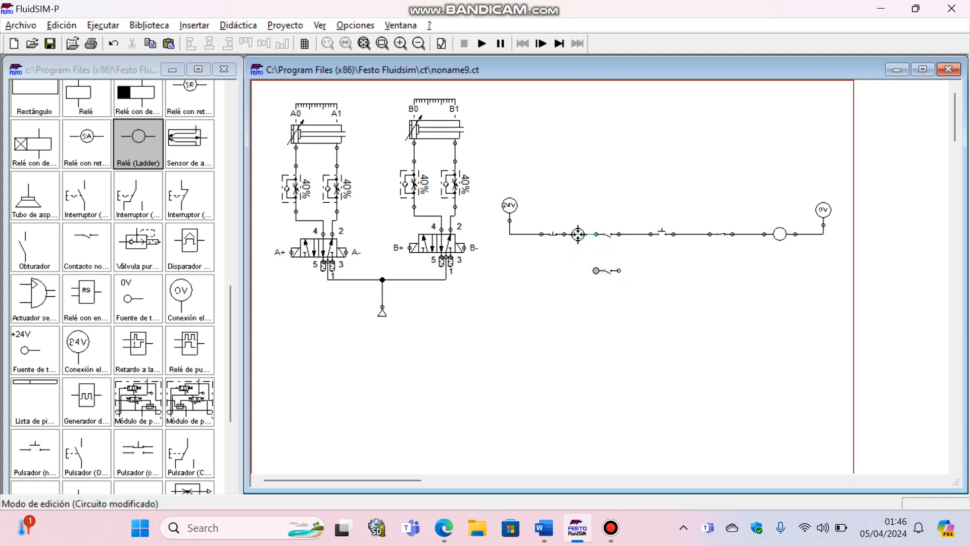
{"action": "left_click_drag", "start_coordinate": [578, 234], "coordinate": [616, 269]}
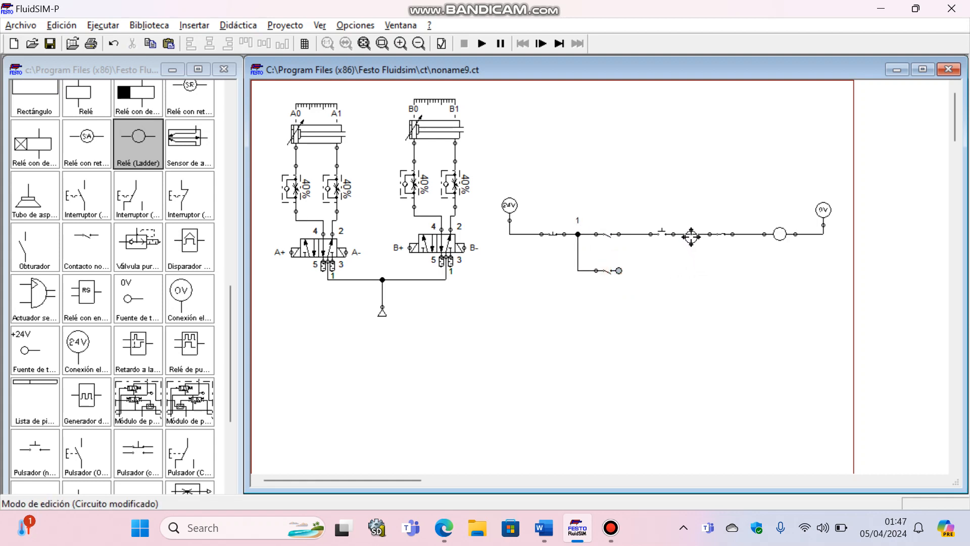
{"action": "left_click_drag", "start_coordinate": [691, 234], "coordinate": [619, 270]}
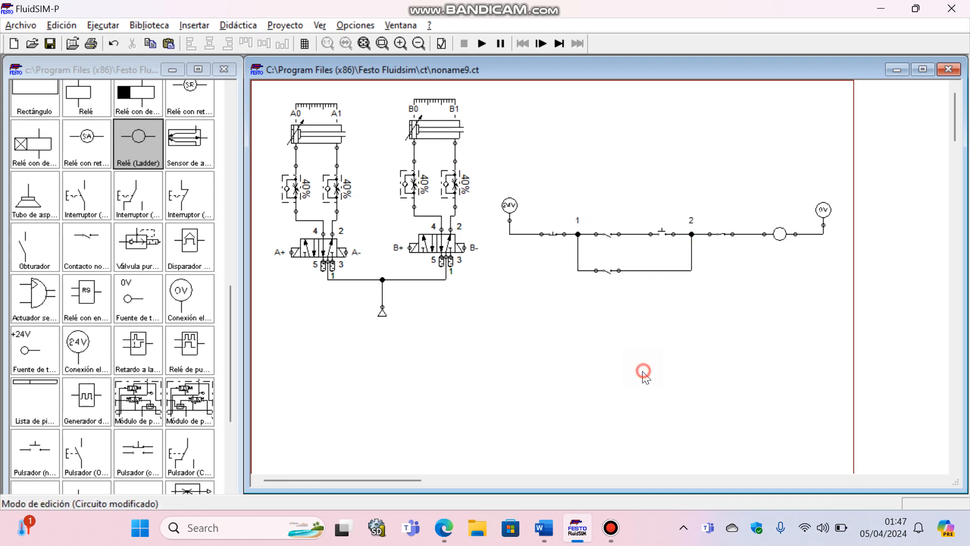
Add the text label "E STOP" above the normally closed pushbutton and "P B" above the normally open pushbutton.
{"action": "scroll", "coordinate": [106, 414], "scroll_direction": "down", "scroll_amount": 2}
{"action": "left_click_drag", "start_coordinate": [132, 393], "coordinate": [557, 217]}
{"action": "double_click", "coordinate": [555, 215]}
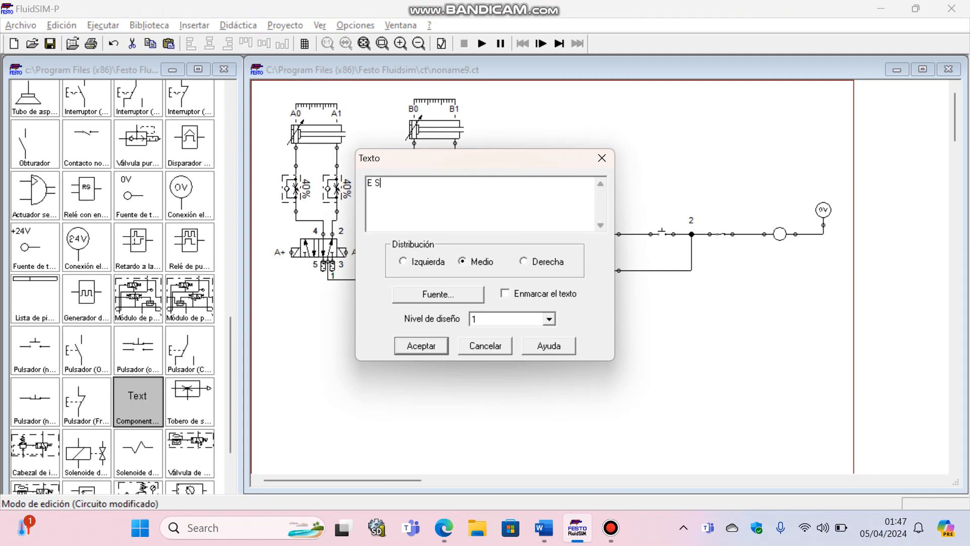
{"action": "left_click", "coordinate": [420, 347]}
{"action": "left_click_drag", "start_coordinate": [141, 396], "coordinate": [654, 213]}
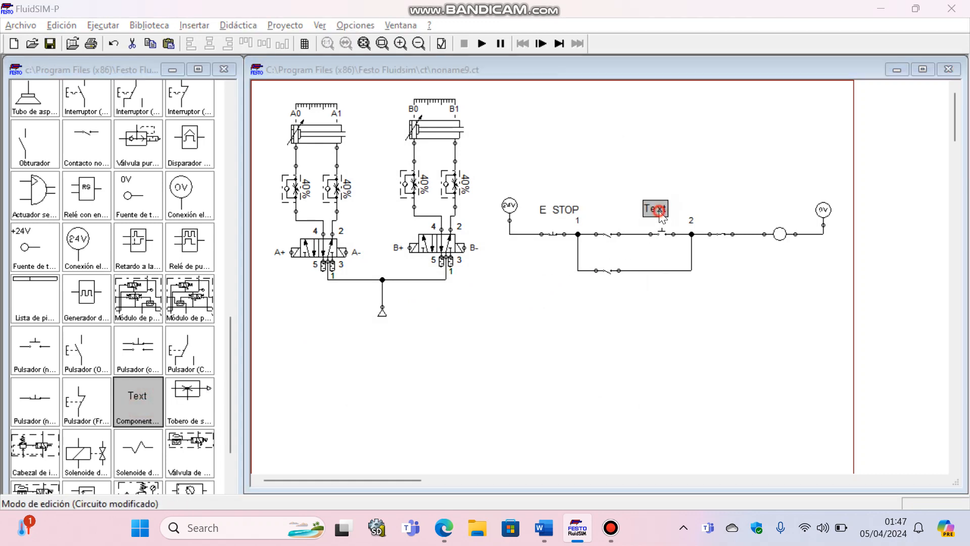
{"action": "double_click", "coordinate": [655, 208]}
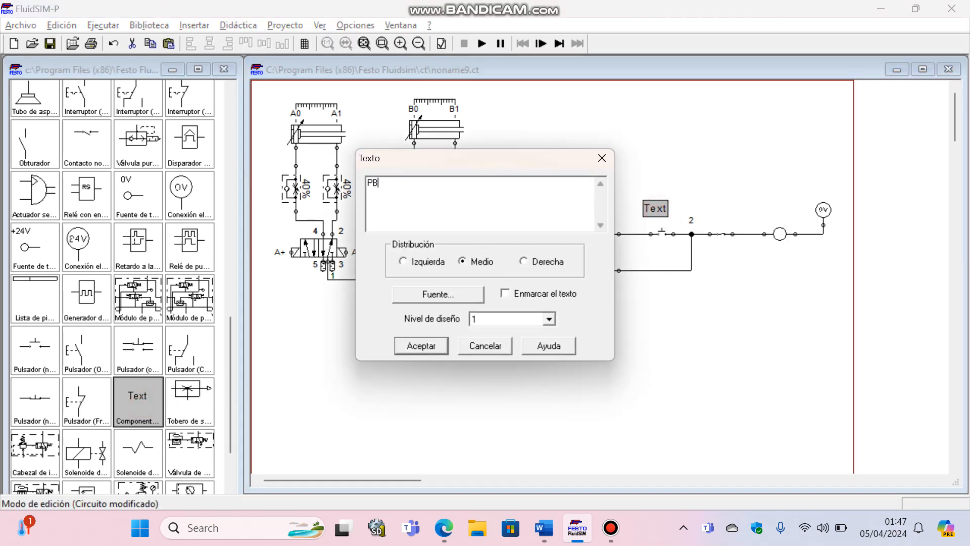
{"action": "key", "text": "Return"}
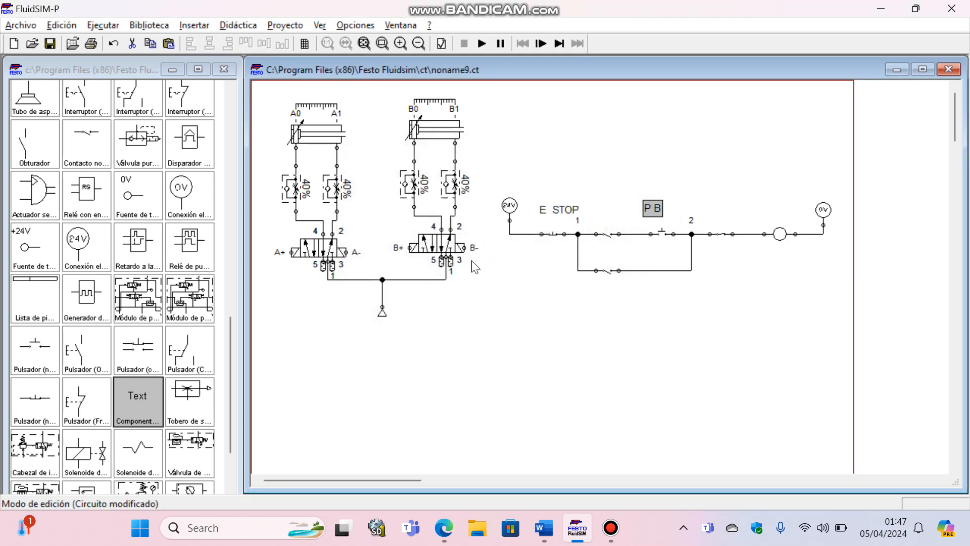
Add a blue "to S1" text label above the first rung's normally open contact.
{"action": "left_click_drag", "start_coordinate": [139, 397], "coordinate": [624, 166]}
{"action": "double_click", "coordinate": [624, 166]}
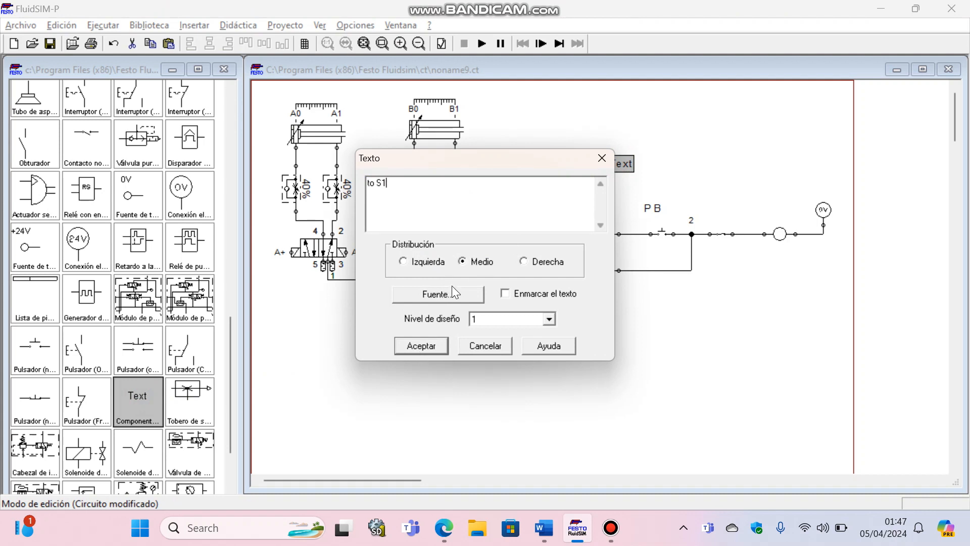
{"action": "left_click", "coordinate": [438, 294]}
{"action": "left_click", "coordinate": [422, 329]}
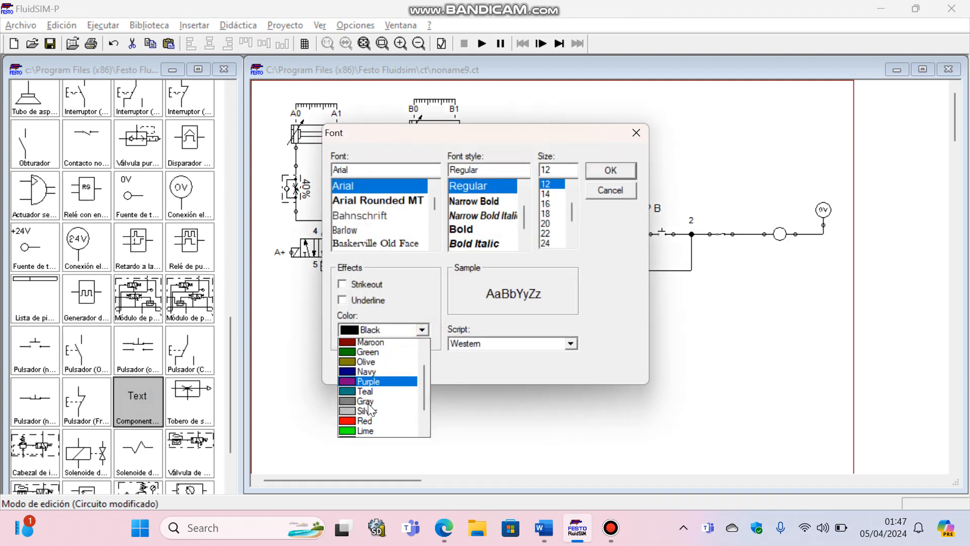
{"action": "scroll", "coordinate": [370, 409], "scroll_direction": "down", "scroll_amount": 2}
{"action": "left_click", "coordinate": [371, 399]}
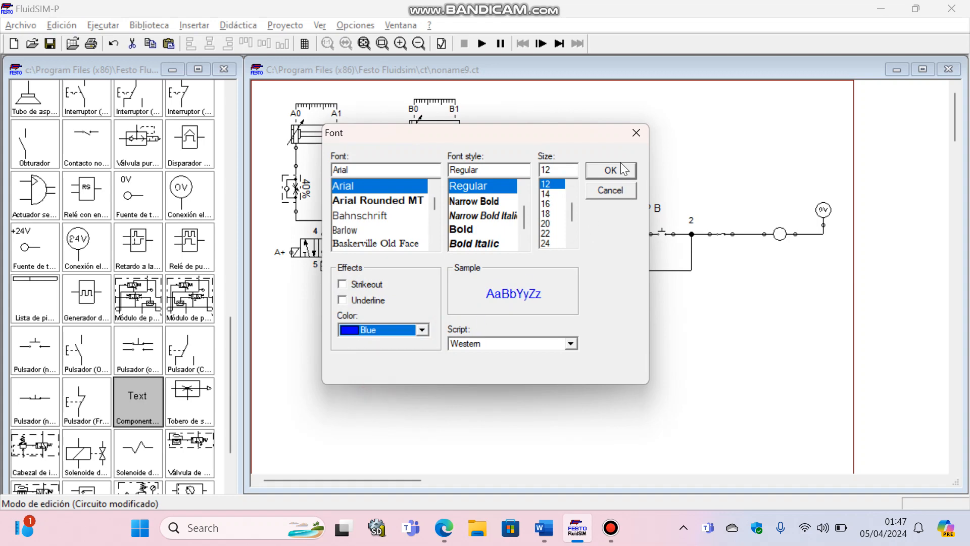
{"action": "left_click", "coordinate": [610, 170]}
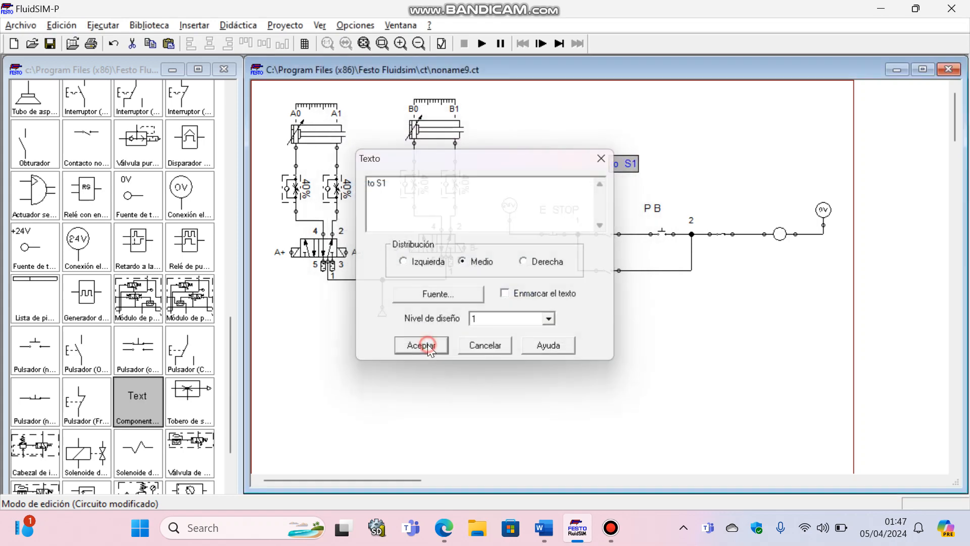
{"action": "left_click", "coordinate": [426, 344]}
{"action": "left_click_drag", "start_coordinate": [615, 157], "coordinate": [604, 187]}
{"action": "left_click", "coordinate": [684, 347]}
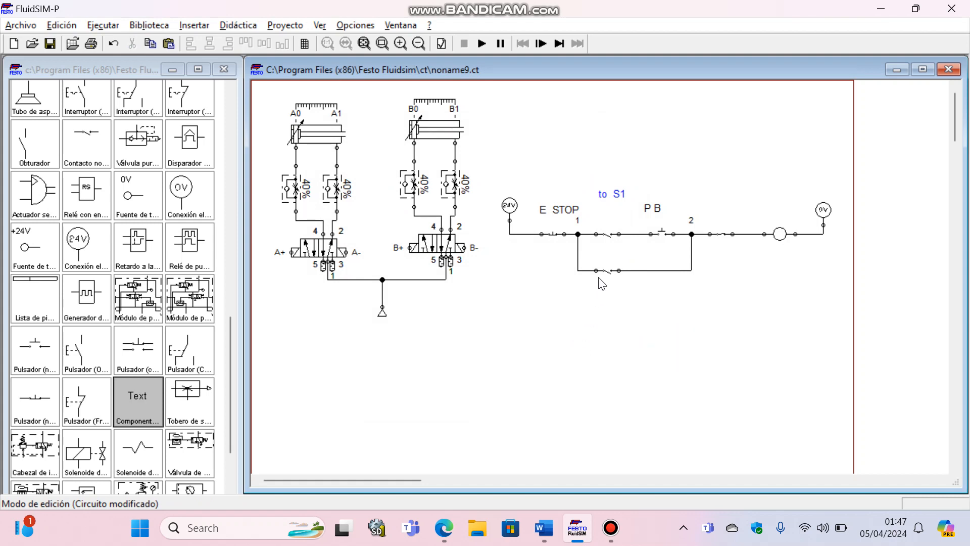
Copy the first rung's contacts, normally open pushbutton and relay coil, placing the duplicate directly below the first rung.
{"action": "left_click_drag", "start_coordinate": [589, 207], "coordinate": [700, 272]}
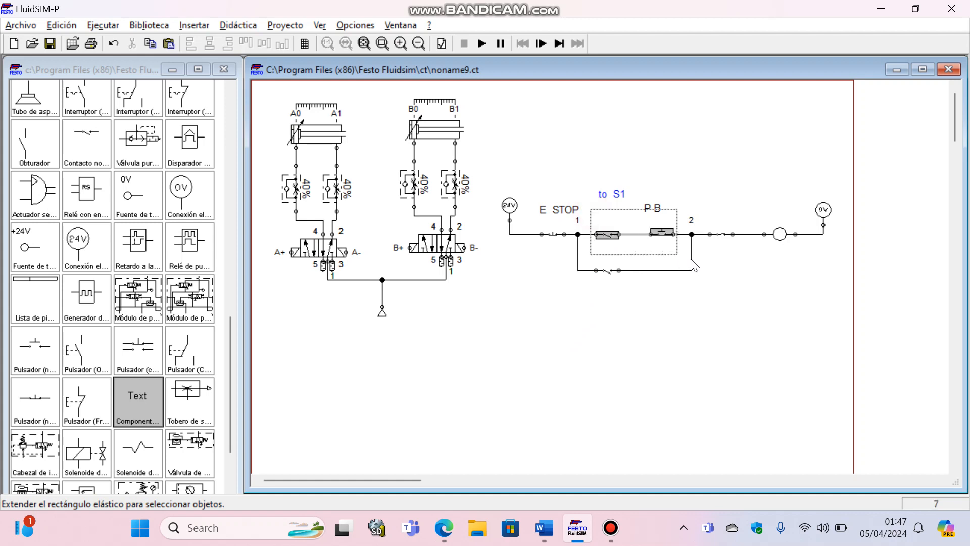
{"action": "left_click", "coordinate": [709, 361]}
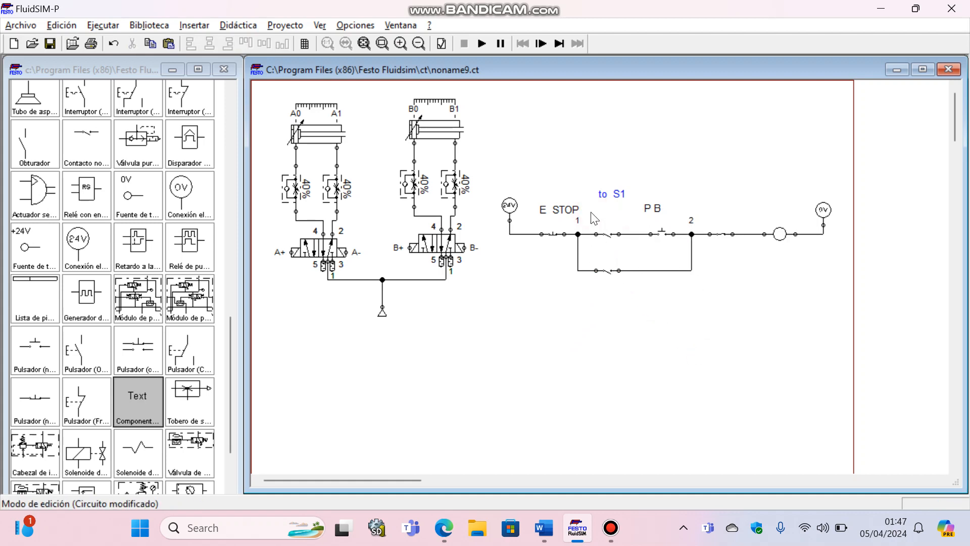
{"action": "left_click_drag", "start_coordinate": [591, 212], "coordinate": [814, 306]}
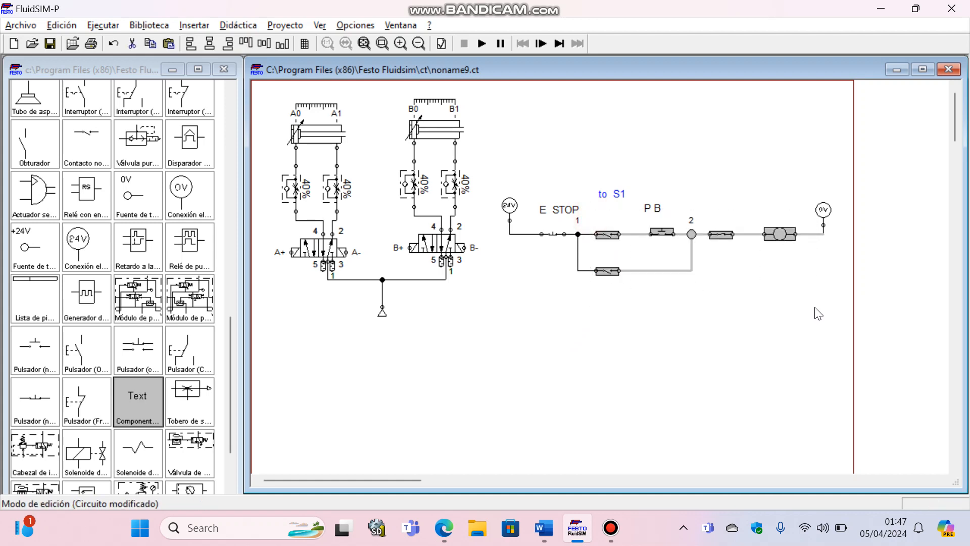
{"action": "key", "text": "ctrl+c"}
{"action": "key", "text": "ctrl+v"}
{"action": "left_click_drag", "start_coordinate": [703, 300], "coordinate": [763, 302]}
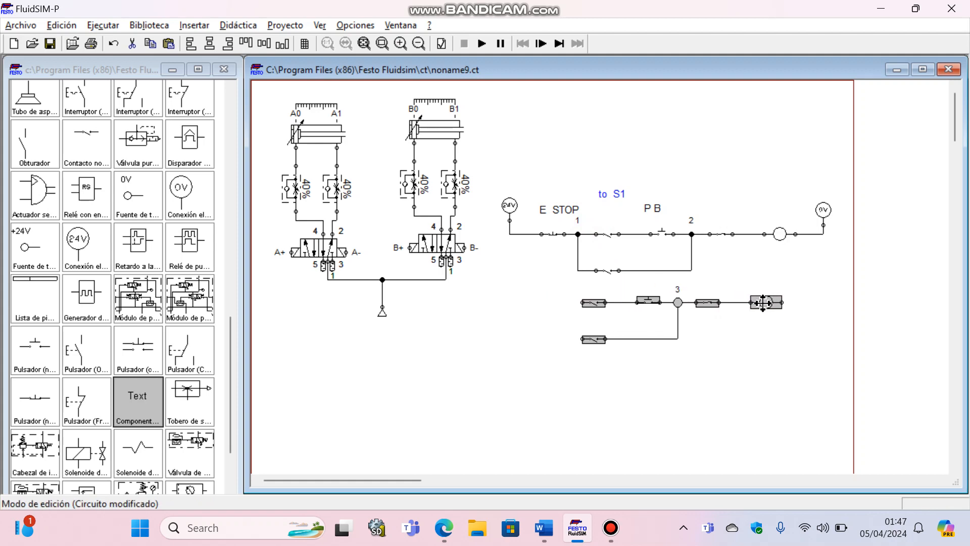
{"action": "left_click", "coordinate": [787, 377]}
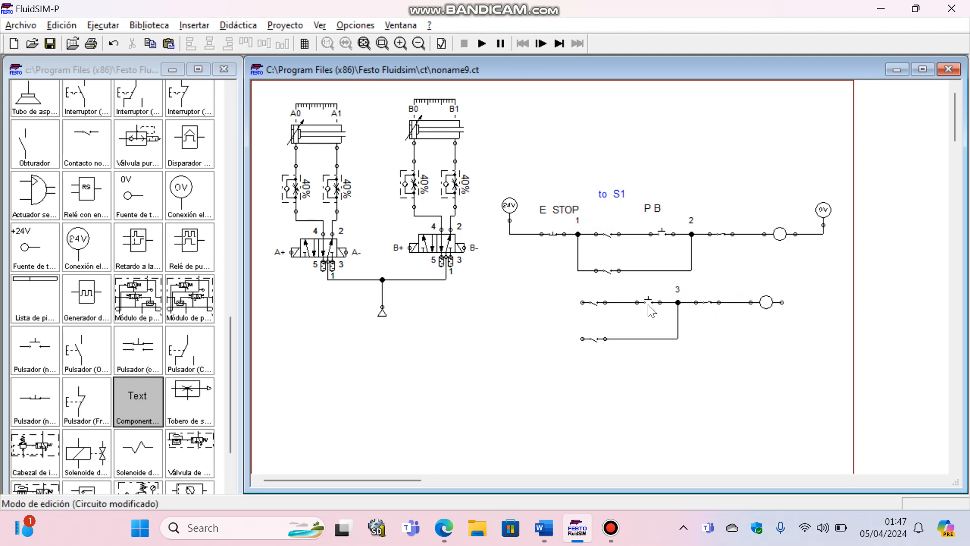
Replace the normally open pushbutton on the copied rung with a copy of its normally open contact.
{"action": "double_click", "coordinate": [648, 302]}
{"action": "left_click", "coordinate": [571, 222]}
{"action": "left_click", "coordinate": [592, 303]}
{"action": "key", "text": "ctrl+c"}
{"action": "key", "text": "ctrl+v"}
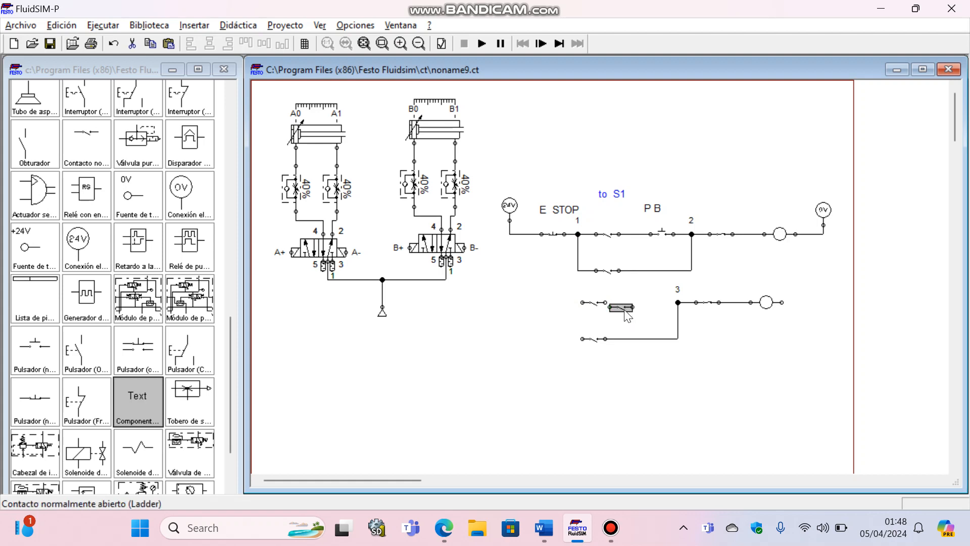
{"action": "mouse_move", "coordinate": [628, 316]}
{"action": "left_mouse_down"}
{"action": "mouse_move", "coordinate": [648, 299]}
{"action": "mouse_move", "coordinate": [606, 302]}
{"action": "mouse_move", "coordinate": [677, 302]}
{"action": "left_mouse_up"}
{"action": "left_click", "coordinate": [825, 371]}
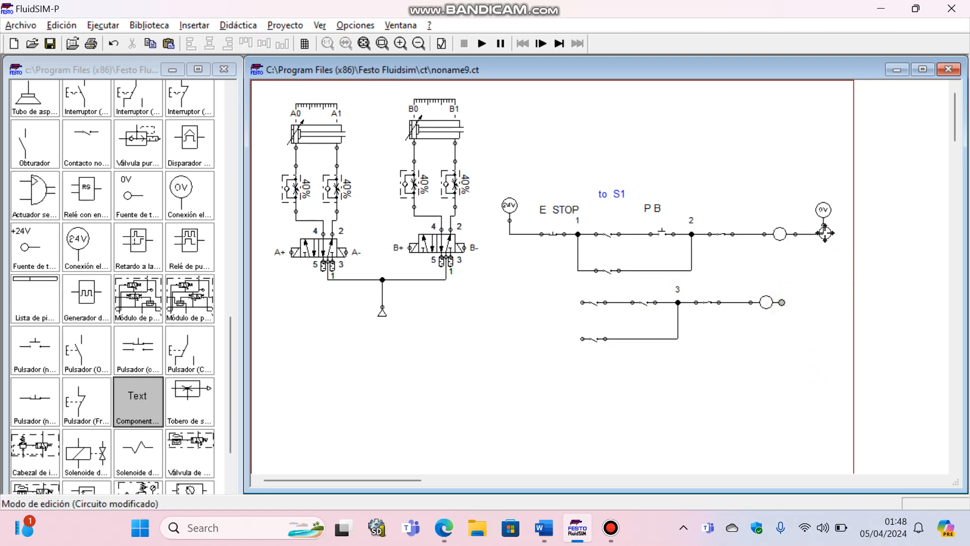
Wire the second rung's coil to 0V and both its branches to the line after E STOP, aligning the normally open contacts.
{"action": "left_click_drag", "start_coordinate": [822, 233], "coordinate": [781, 302]}
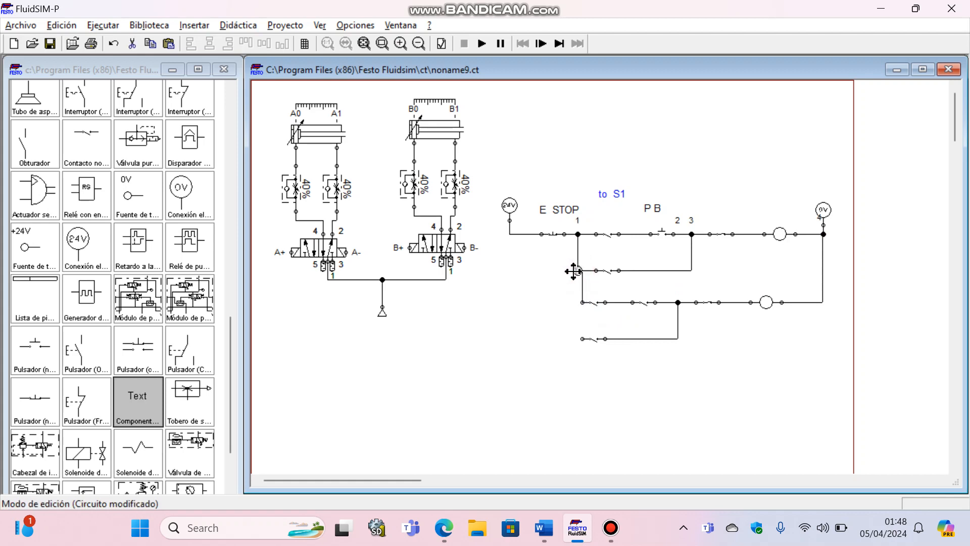
{"action": "left_click_drag", "start_coordinate": [580, 280], "coordinate": [575, 282]}
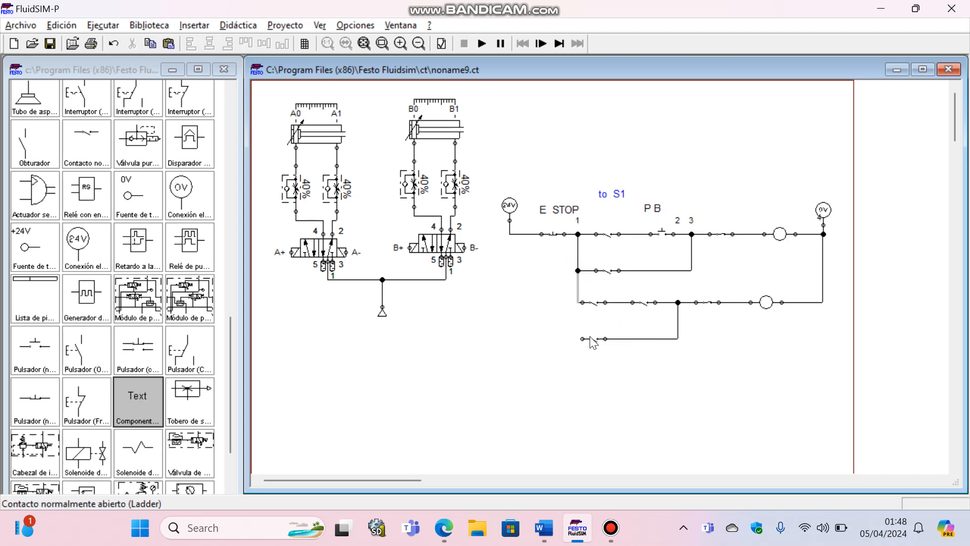
{"action": "left_click_drag", "start_coordinate": [580, 340], "coordinate": [614, 339]}
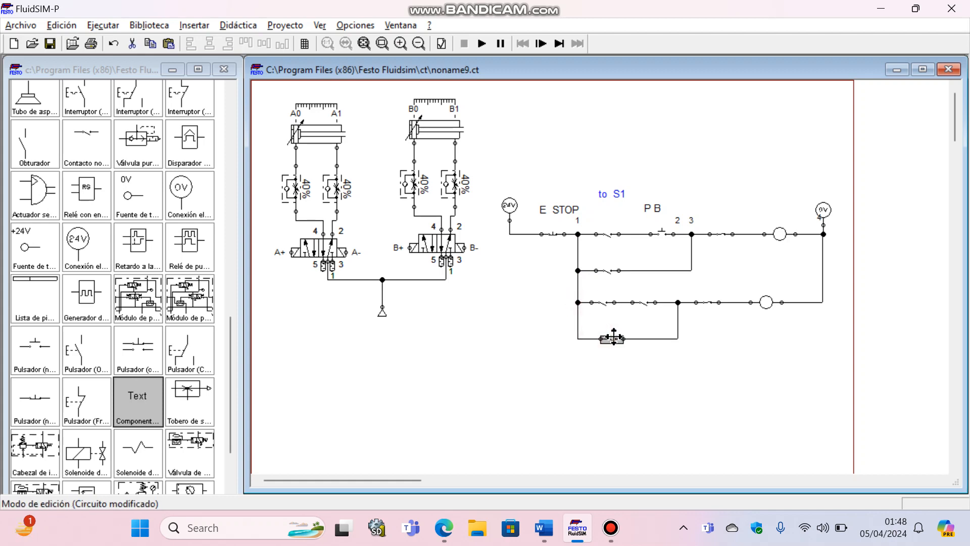
{"action": "left_click_drag", "start_coordinate": [639, 302], "coordinate": [645, 302]}
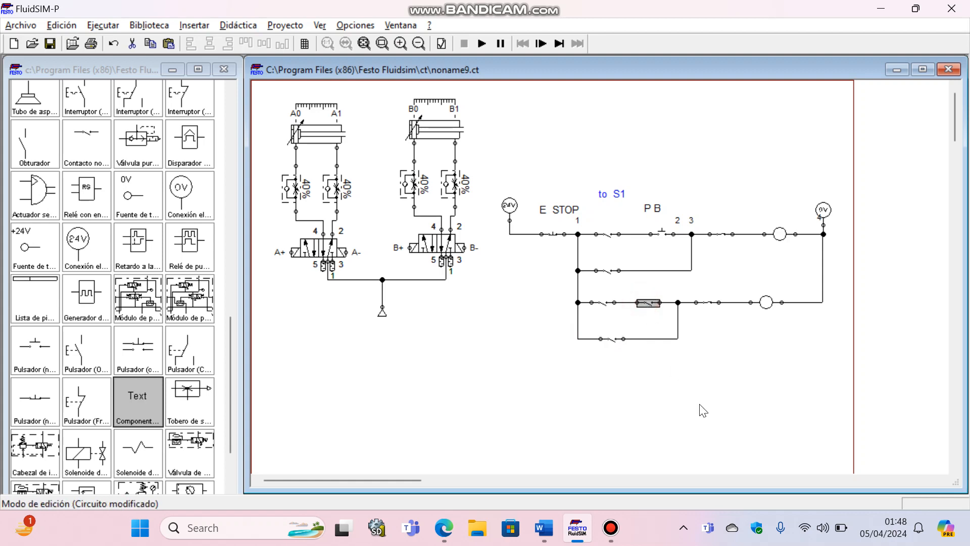
Copy the "to S1" label above the second rung's normally open contacts, changing its text to "to S2" and its color to Lime.
{"action": "left_click", "coordinate": [620, 195]}
{"action": "key", "text": "ctrl+c"}
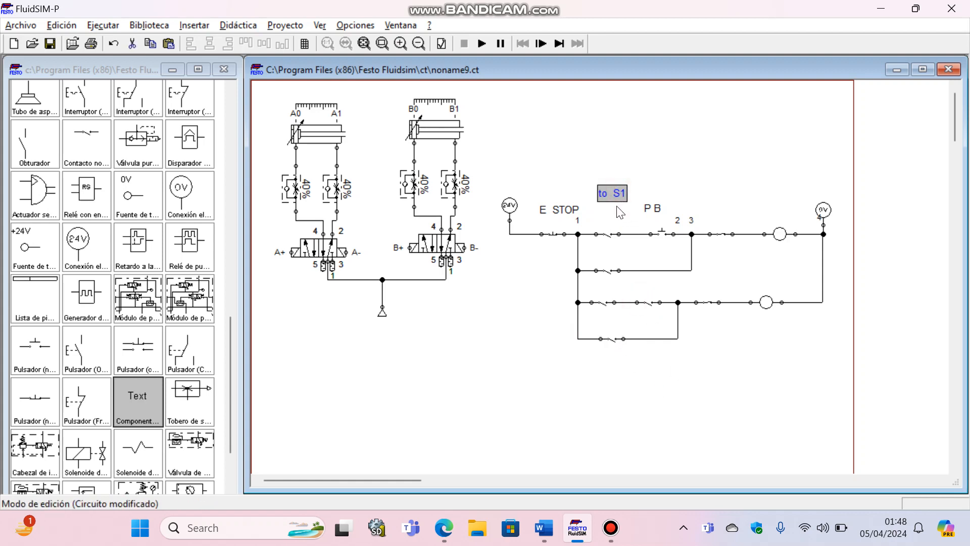
{"action": "key", "text": "ctrl+v"}
{"action": "left_click_drag", "start_coordinate": [630, 308], "coordinate": [634, 291]}
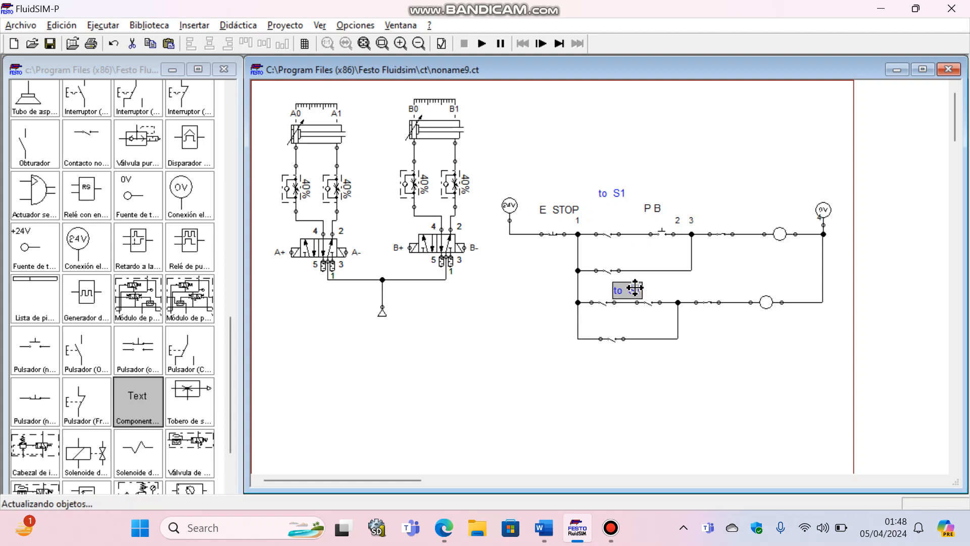
{"action": "double_click", "coordinate": [635, 287]}
{"action": "left_click", "coordinate": [482, 204]}
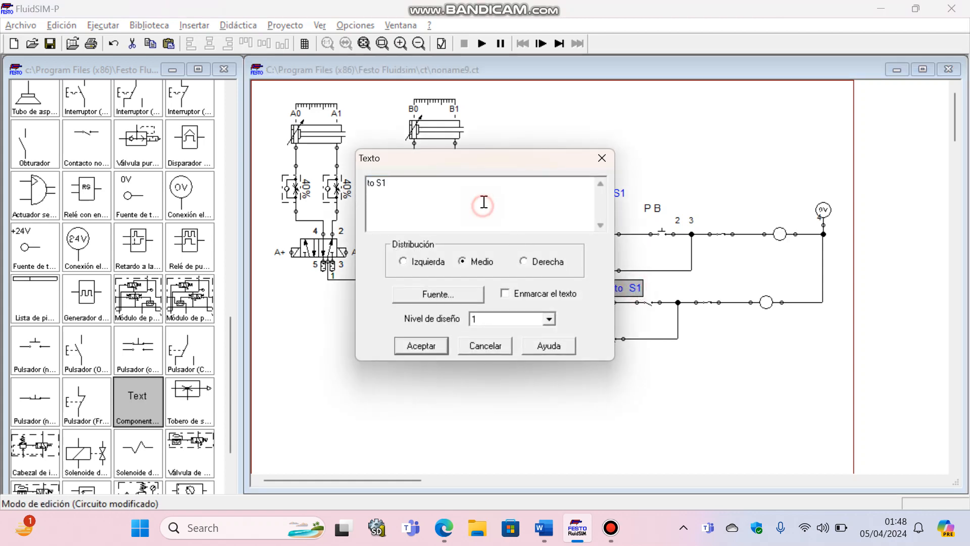
{"action": "type", "text": "2"}
{"action": "left_click", "coordinate": [451, 295]}
{"action": "left_click", "coordinate": [421, 329]}
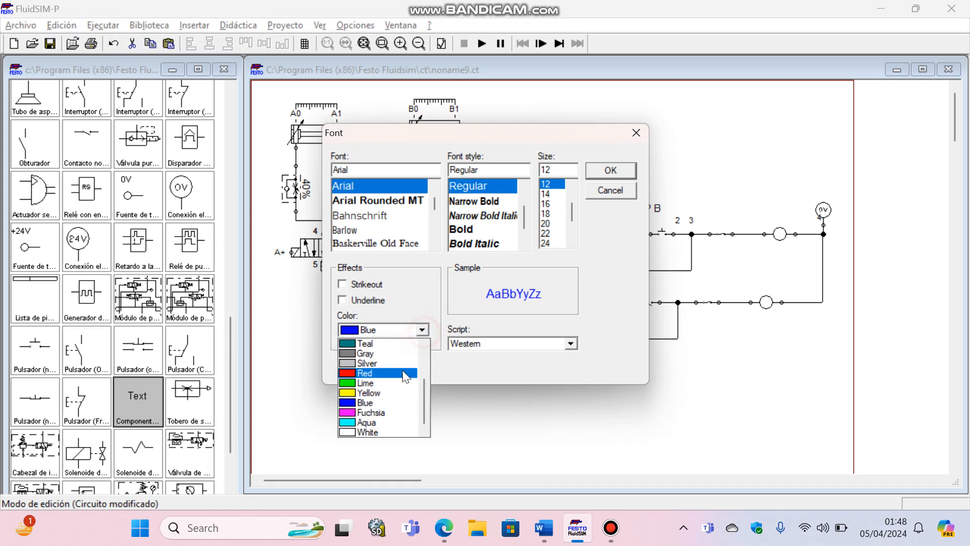
{"action": "left_click", "coordinate": [384, 382]}
{"action": "left_click", "coordinate": [597, 173]}
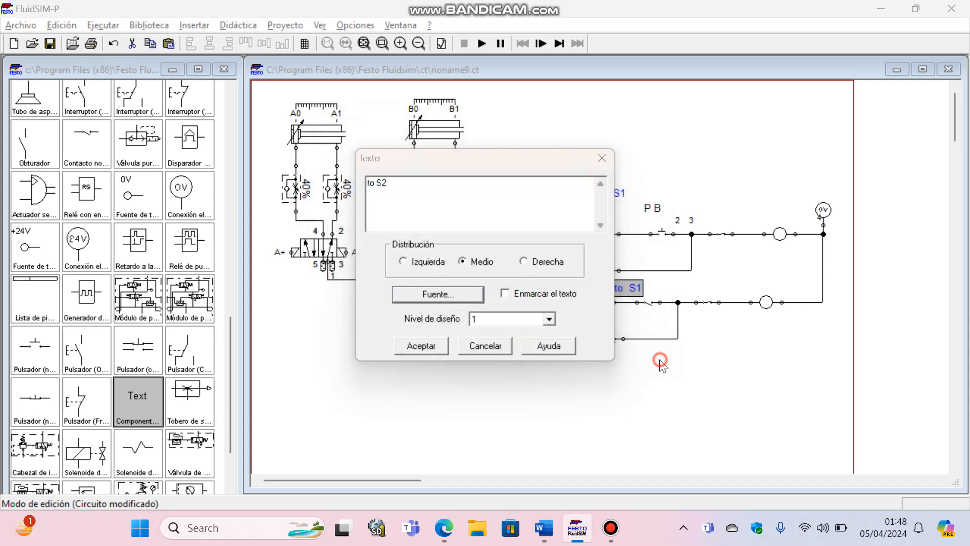
{"action": "left_click", "coordinate": [427, 345]}
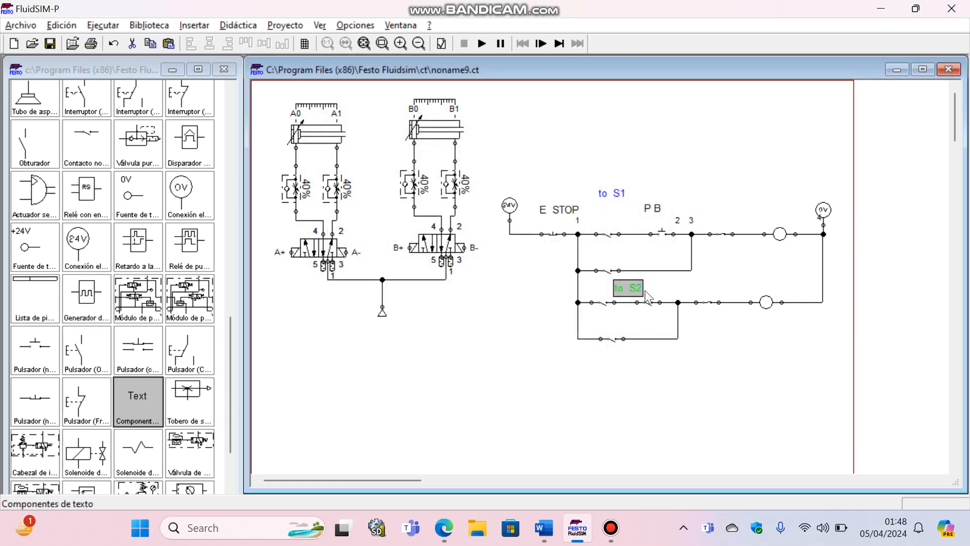
Copy the "to S2" label to just before the second rung's coil, changing it to "to S3" in Red.
{"action": "left_click_drag", "start_coordinate": [625, 292], "coordinate": [742, 287]}
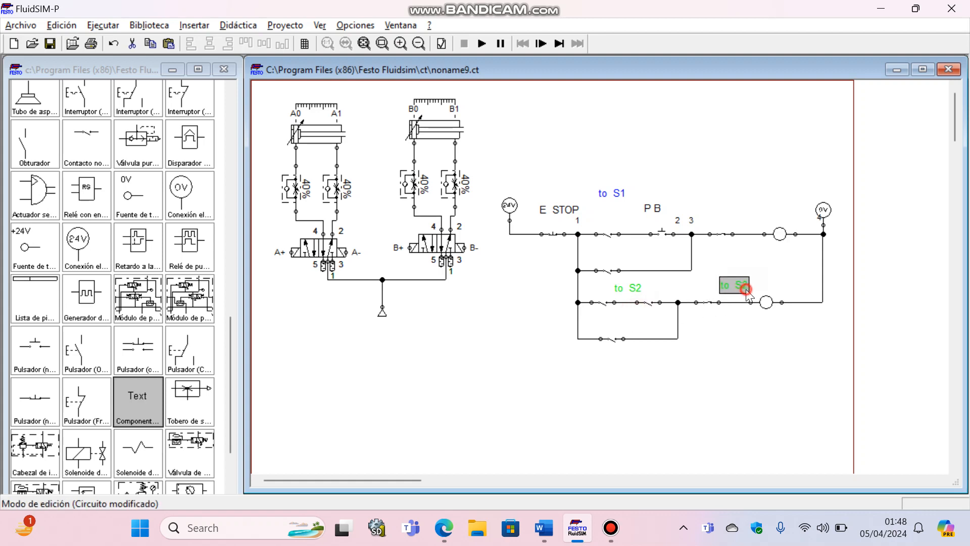
{"action": "double_click", "coordinate": [738, 286]}
{"action": "type", "text": "T"}
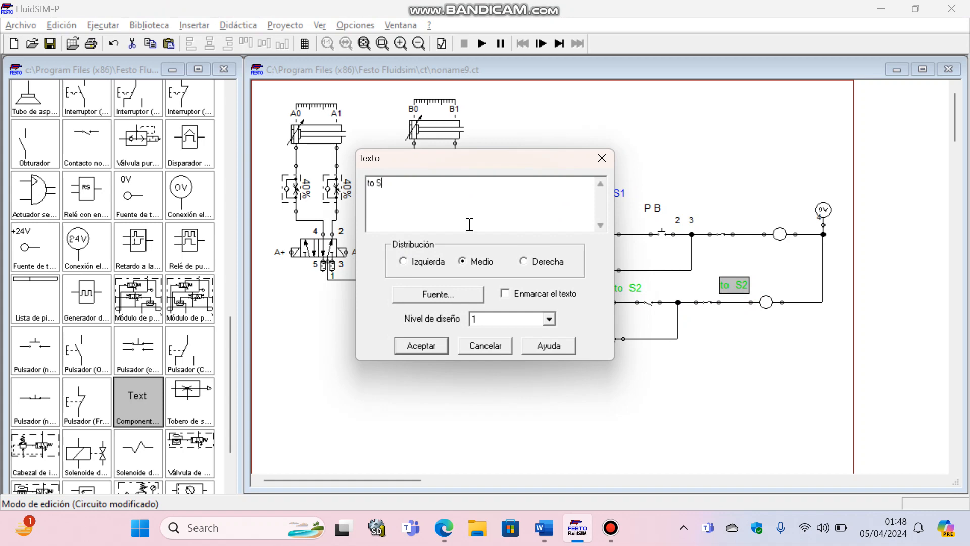
{"action": "left_click", "coordinate": [435, 294]}
{"action": "left_click", "coordinate": [421, 329]}
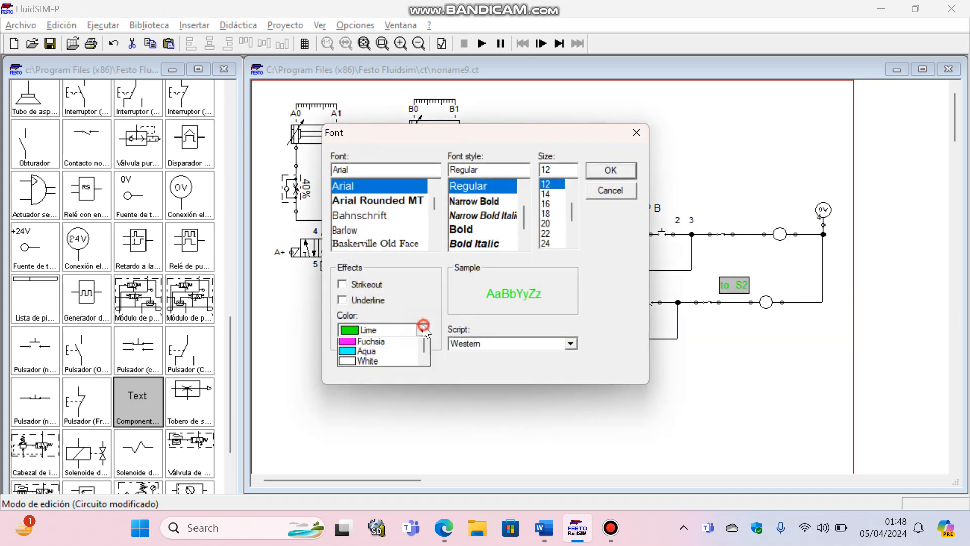
{"action": "left_click", "coordinate": [391, 371]}
{"action": "left_click", "coordinate": [623, 169]}
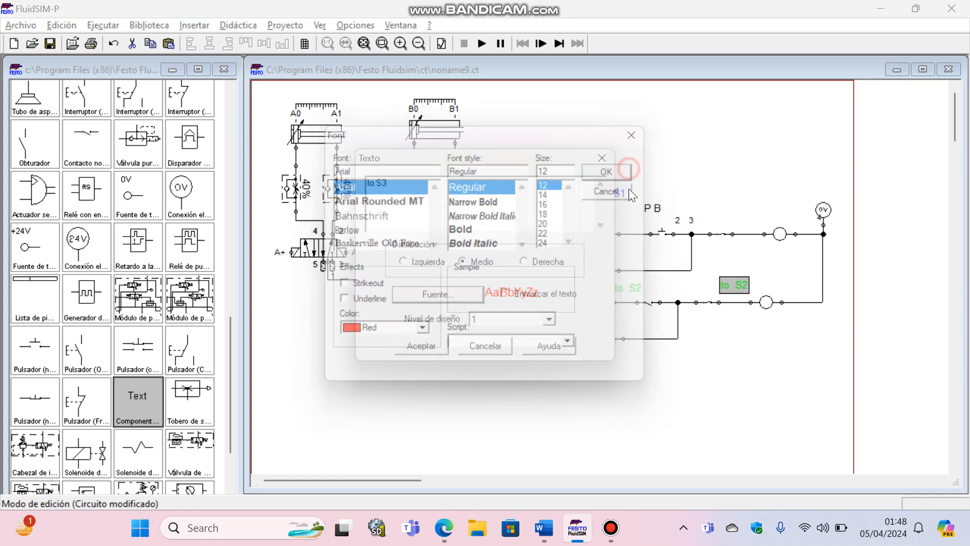
{"action": "left_click", "coordinate": [434, 342]}
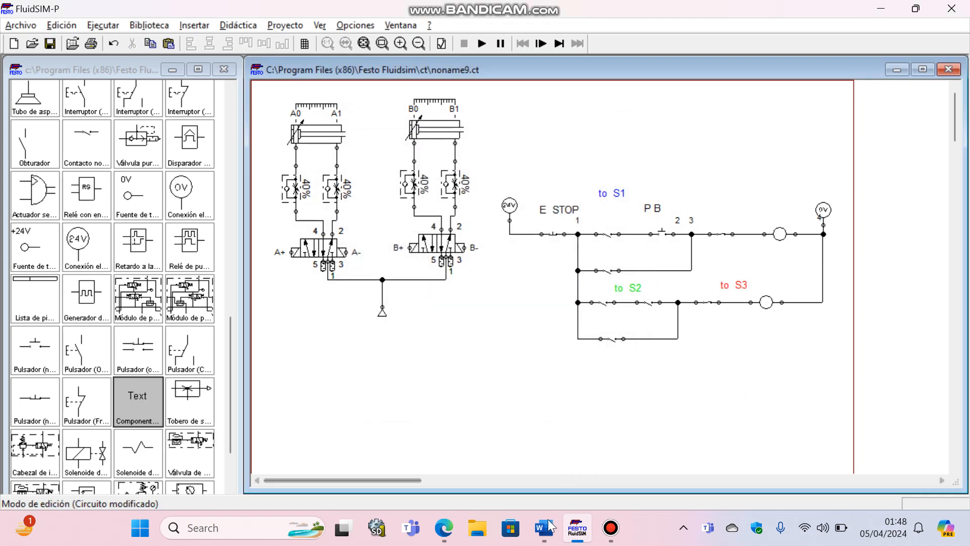
Switch to the Word document to check the limit switches for each group change in the sequence sketch, and return to FluidSIM.
{"action": "mouse_move", "coordinate": [544, 527]}
{"action": "left_click", "coordinate": [503, 475]}
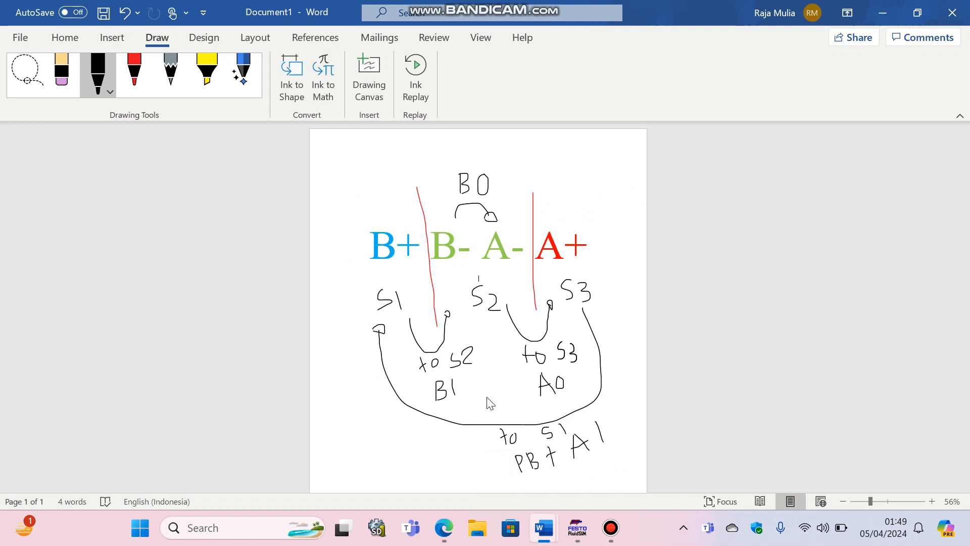
{"action": "left_click", "coordinate": [544, 455]}
{"action": "left_click", "coordinate": [578, 526]}
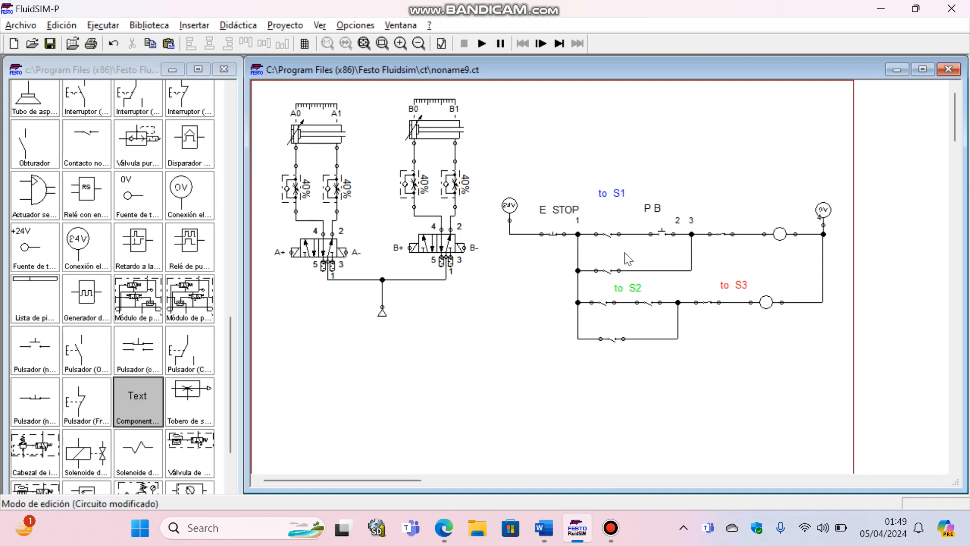
Assign the label A1 to the first rung's normally open contact before the P B pushbutton.
{"action": "left_click", "coordinate": [605, 238]}
{"action": "double_click", "coordinate": [605, 237]}
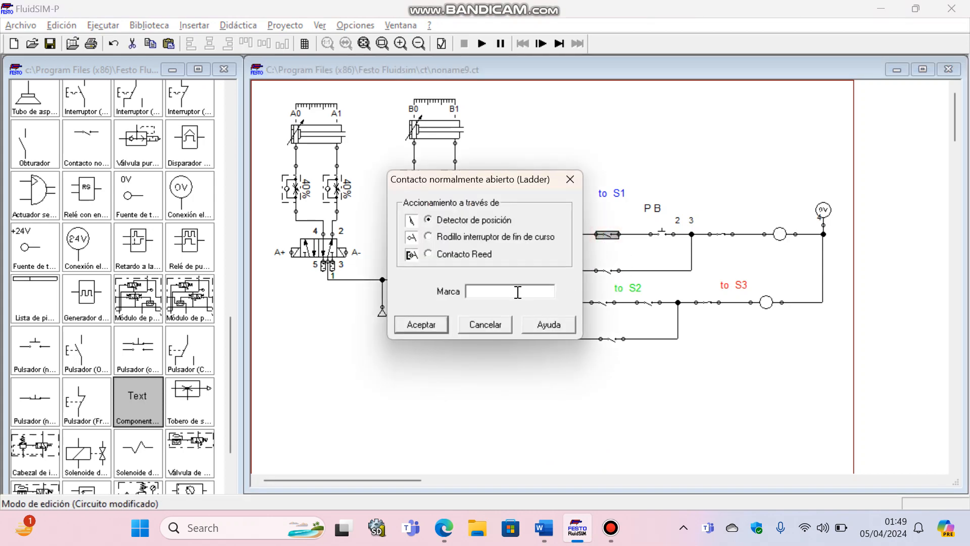
{"action": "key", "text": "Return"}
{"action": "double_click", "coordinate": [606, 238]}
{"action": "left_click", "coordinate": [516, 293]}
{"action": "type", "text": "A1"}
{"action": "left_click", "coordinate": [444, 324]}
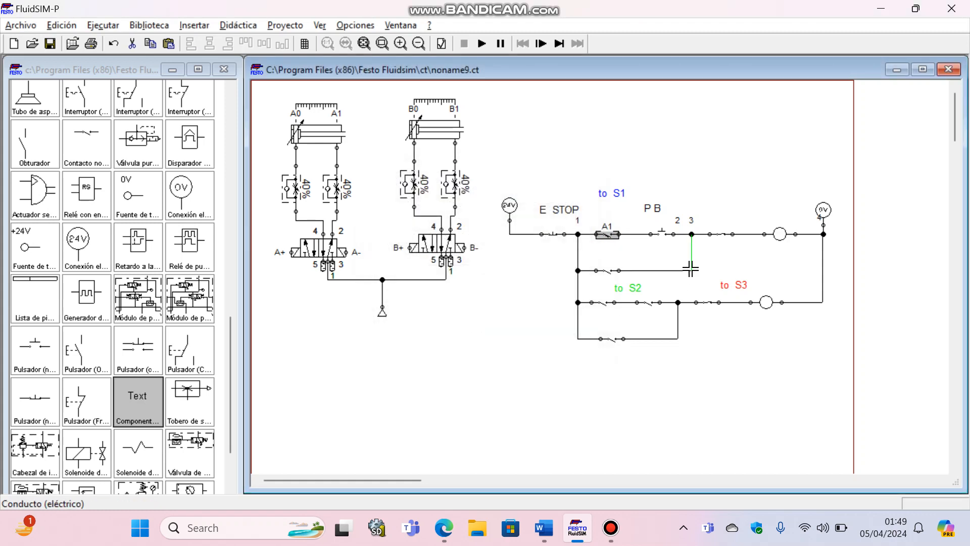
Finish the vertical wire closing the first rung's latch branch and move the P B label closer to its pushbutton.
{"action": "left_click_drag", "start_coordinate": [688, 271], "coordinate": [691, 271]}
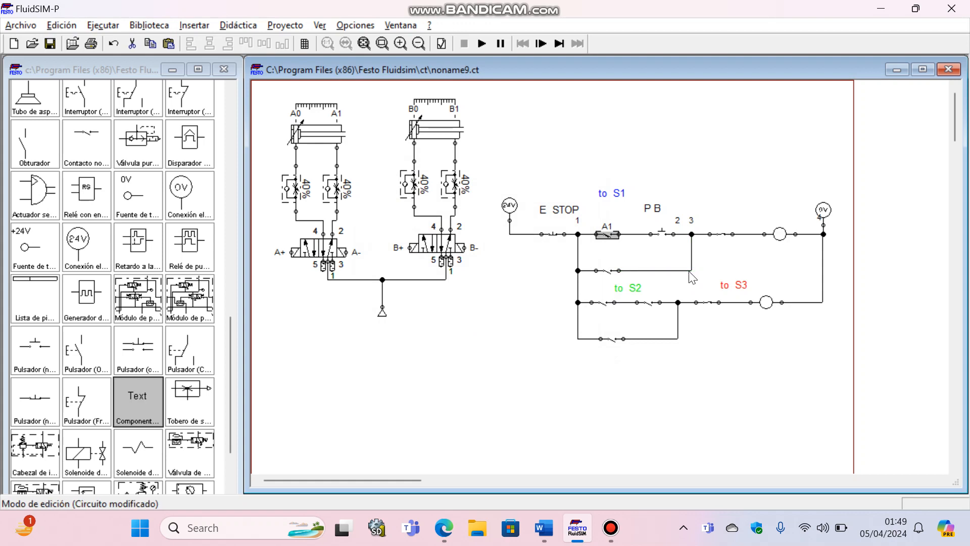
{"action": "left_click", "coordinate": [655, 211]}
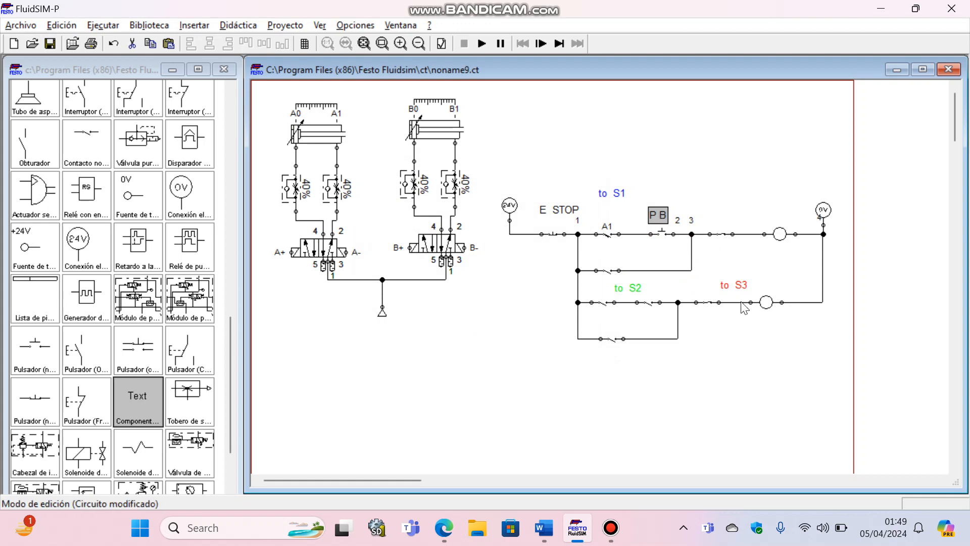
Assign the label S1 to the first rung's relay coil and S2 to the second rung's relay coil.
{"action": "double_click", "coordinate": [782, 235]}
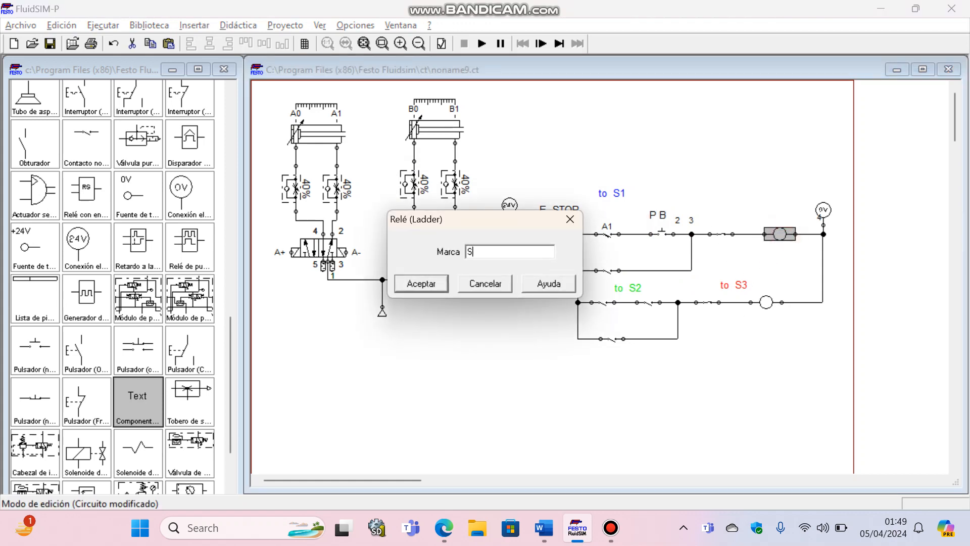
{"action": "left_click", "coordinate": [430, 285]}
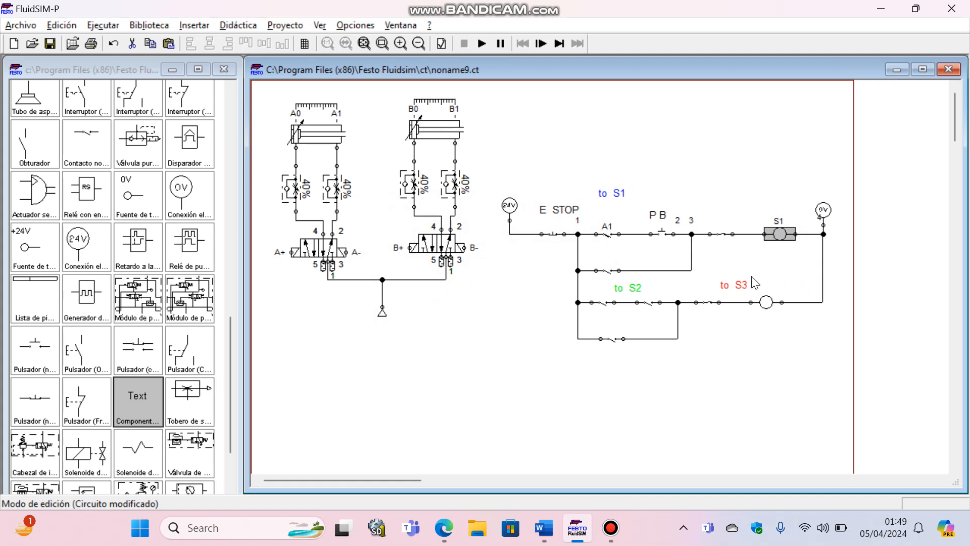
{"action": "left_click", "coordinate": [767, 305]}
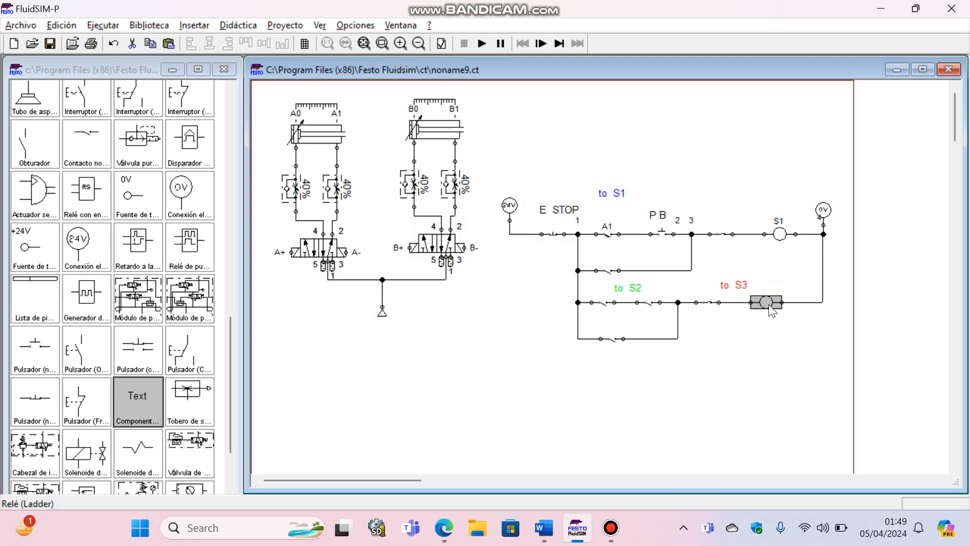
{"action": "double_click", "coordinate": [768, 303]}
{"action": "type", "text": "S2"}
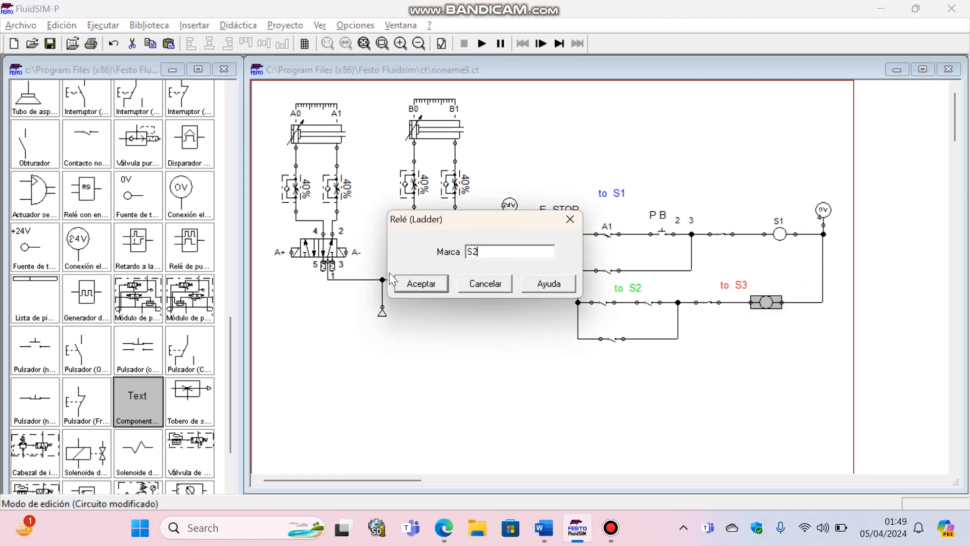
{"action": "left_click", "coordinate": [421, 283]}
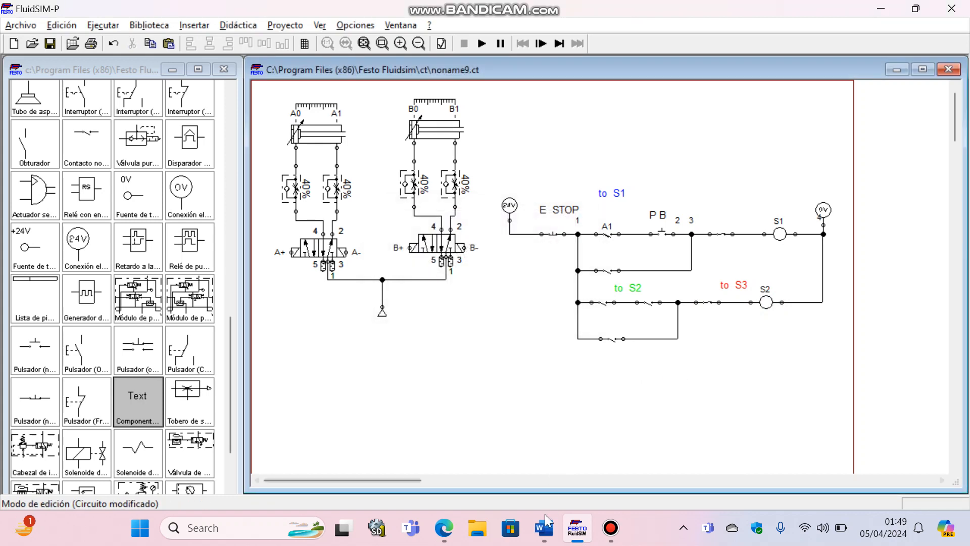
Consult the sequence sketch in Word, and in FluidSIM label the second rung's two series normally open contacts B1 and S1.
{"action": "mouse_move", "coordinate": [545, 523]}
{"action": "left_click", "coordinate": [484, 475]}
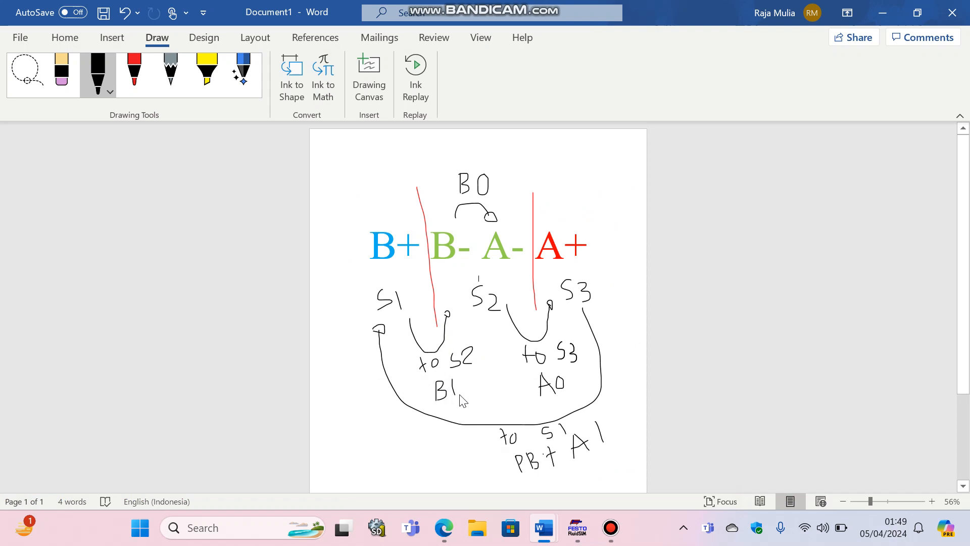
{"action": "mouse_move", "coordinate": [576, 526]}
{"action": "left_click", "coordinate": [573, 456]}
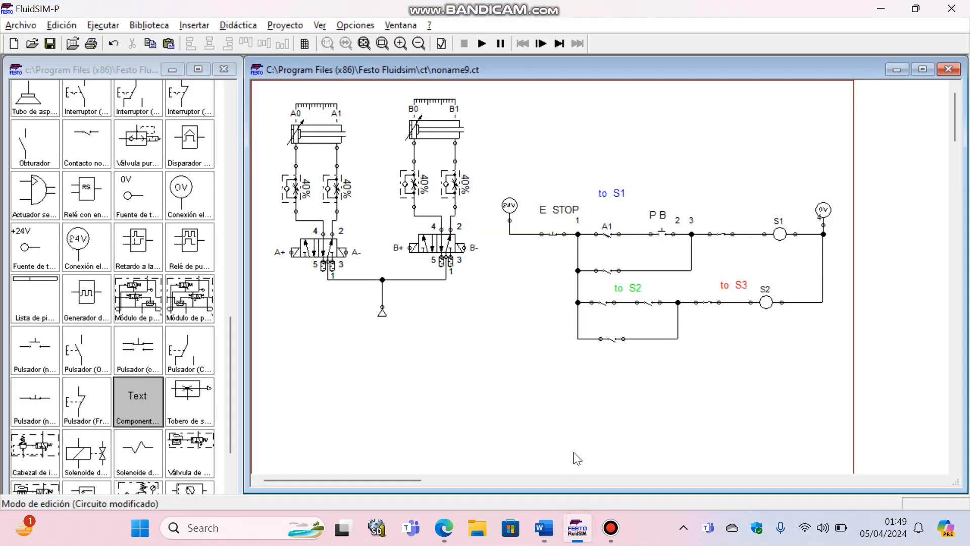
{"action": "double_click", "coordinate": [603, 302]}
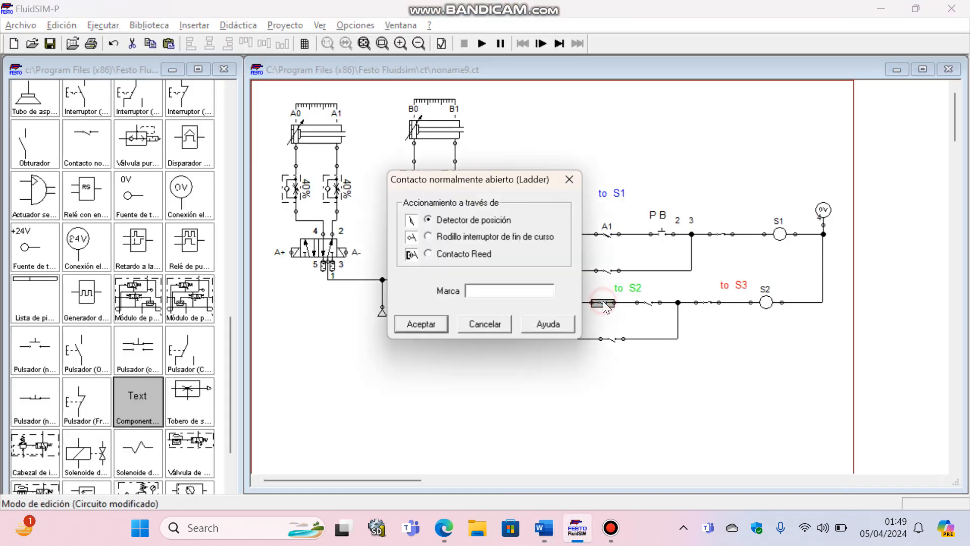
{"action": "left_click", "coordinate": [516, 291]}
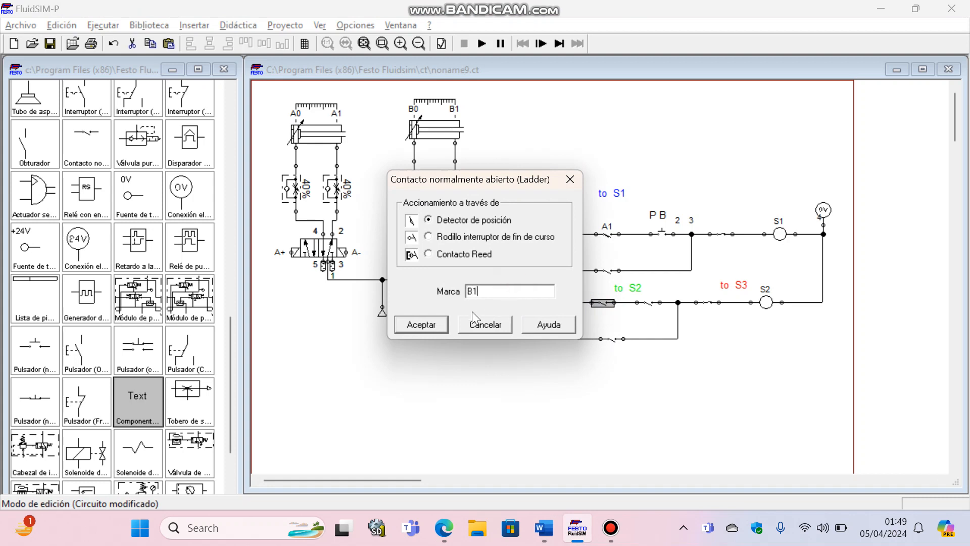
{"action": "left_click", "coordinate": [417, 329]}
{"action": "double_click", "coordinate": [648, 303]}
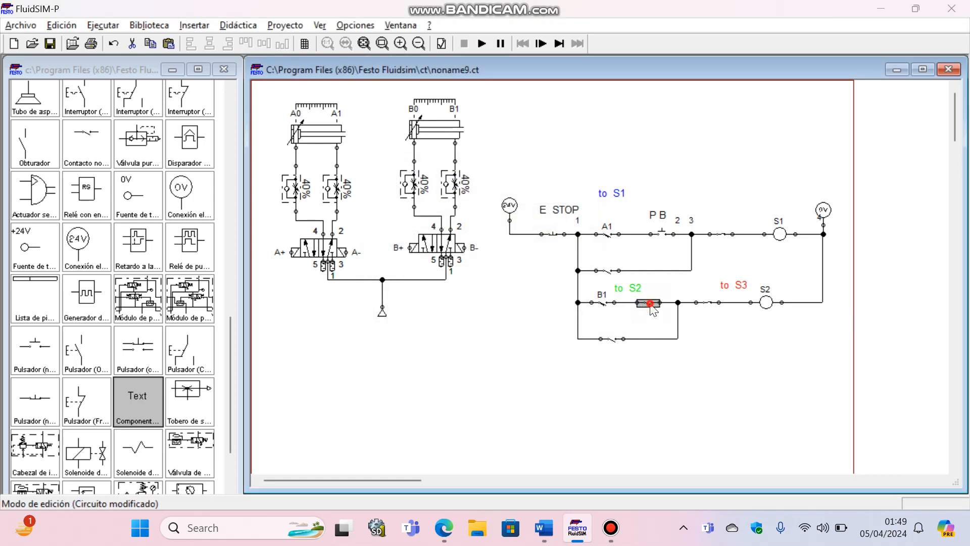
{"action": "left_click", "coordinate": [545, 292]}
{"action": "type", "text": "S1"}
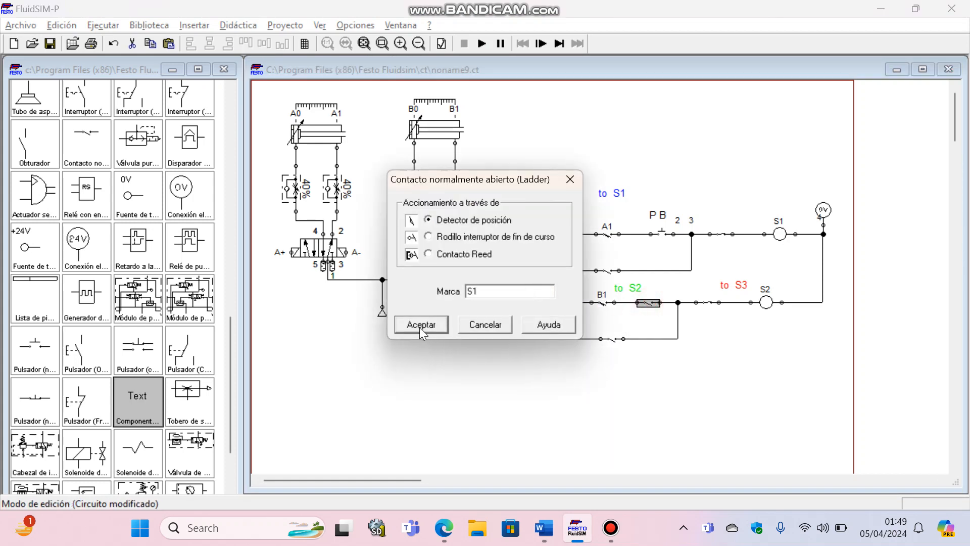
{"action": "left_click", "coordinate": [420, 325]}
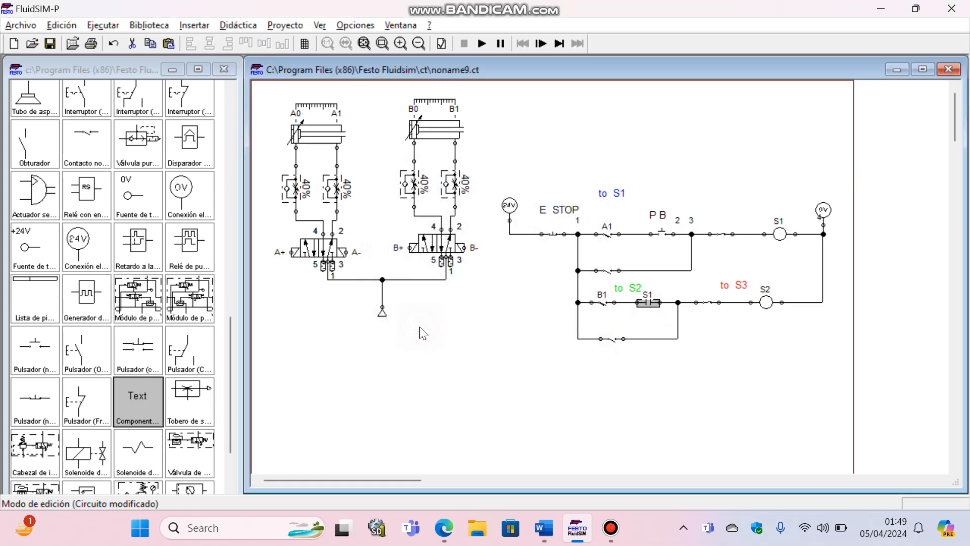
Recheck the sequence sketch in Word, and in FluidSIM assign the label A0 to the normally closed contact before coil S2.
{"action": "left_click", "coordinate": [543, 527]}
{"action": "left_click", "coordinate": [505, 479]}
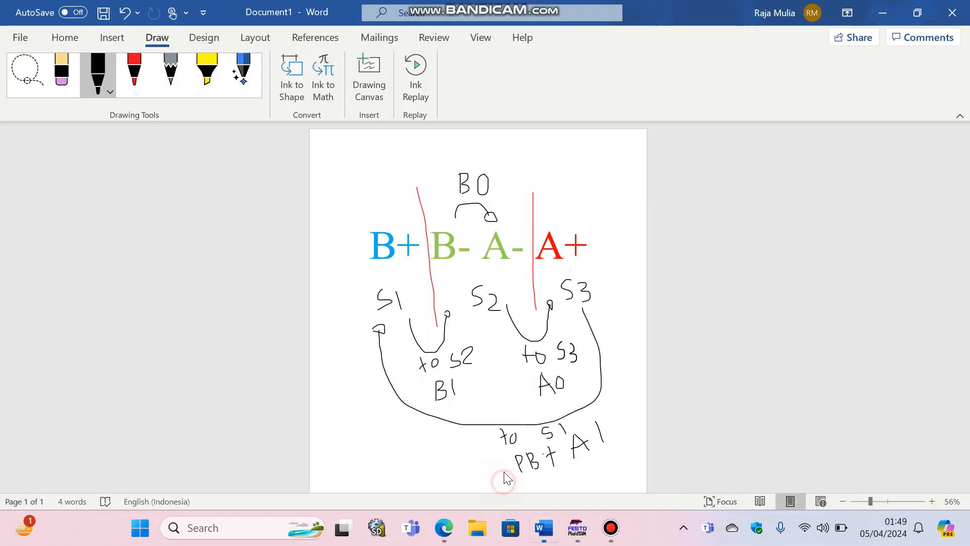
{"action": "left_click", "coordinate": [578, 527]}
{"action": "double_click", "coordinate": [700, 302]}
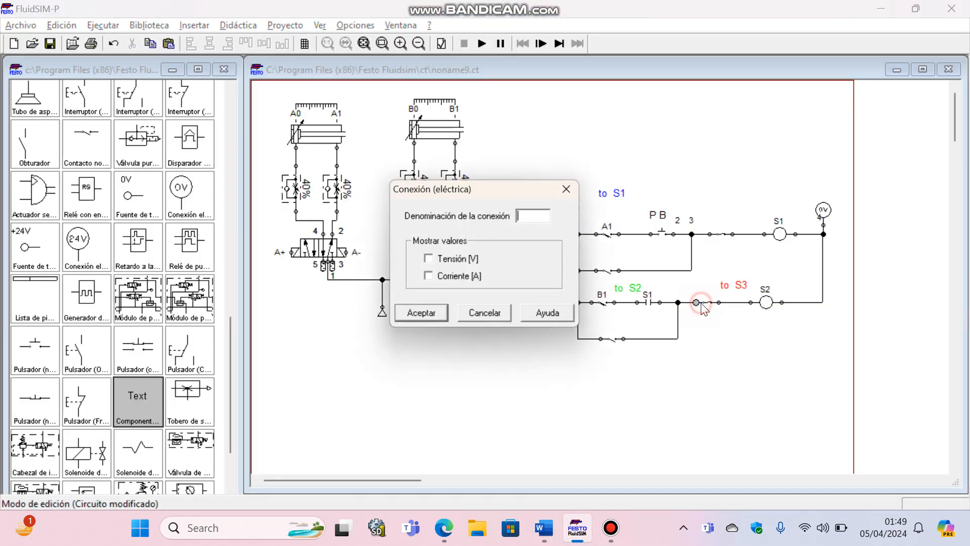
{"action": "left_click", "coordinate": [568, 190]}
{"action": "double_click", "coordinate": [709, 302]}
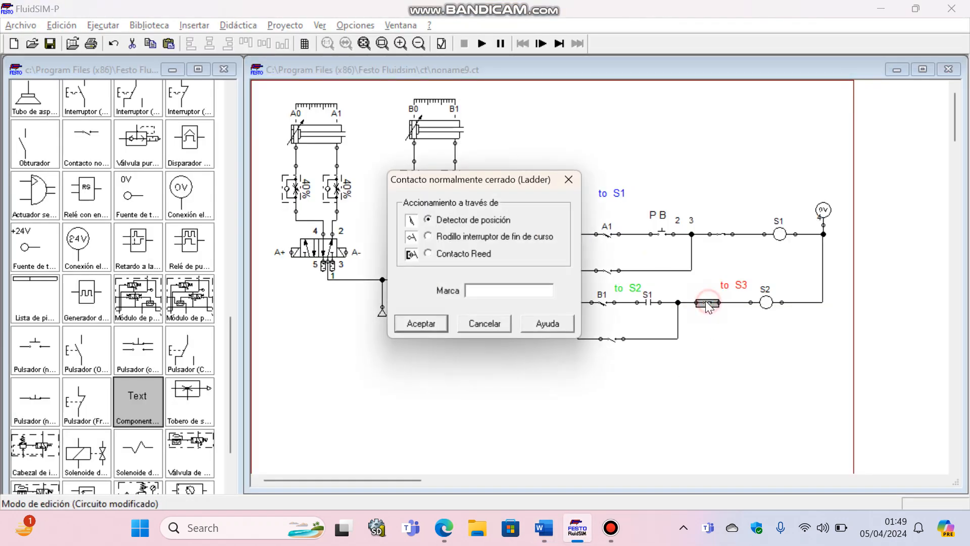
{"action": "key", "text": "Escape"}
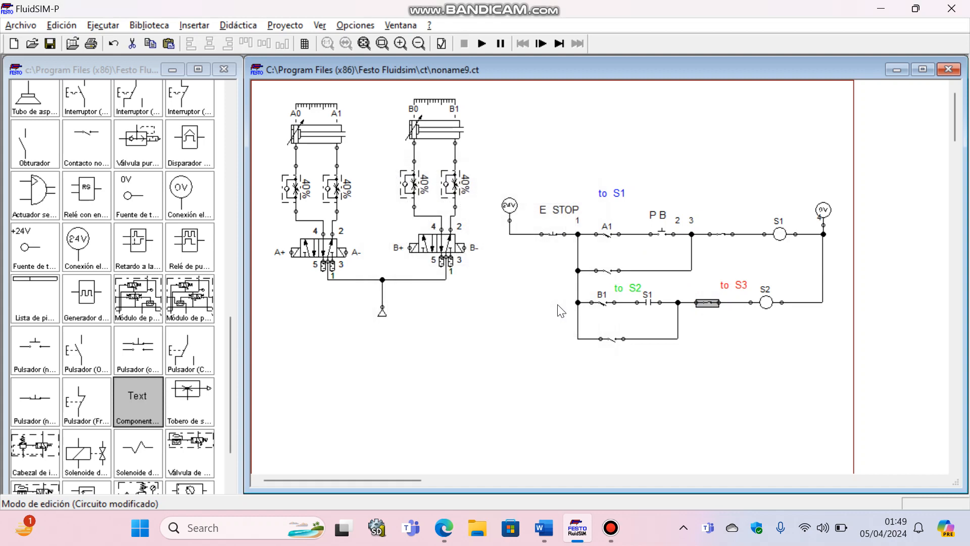
{"action": "double_click", "coordinate": [709, 304]}
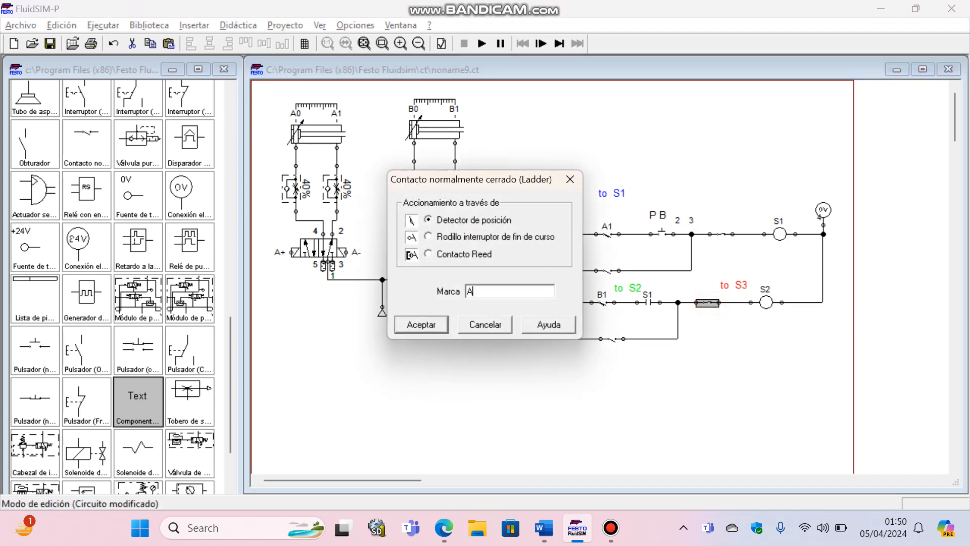
{"action": "type", "text": "A0"}
{"action": "left_click", "coordinate": [430, 325]}
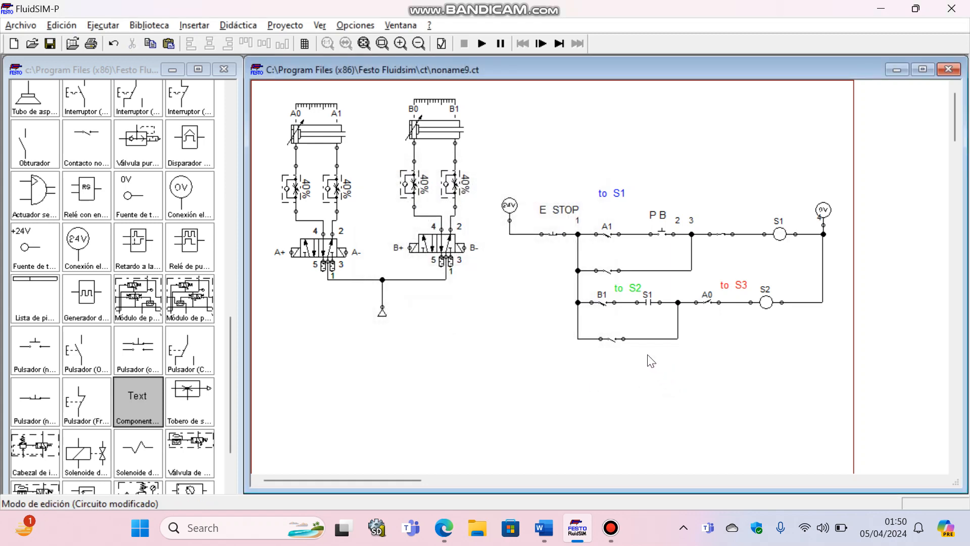
Label the latch branch contacts below the rungs, S2 for the second rung and S1 for the first.
{"action": "double_click", "coordinate": [617, 334]}
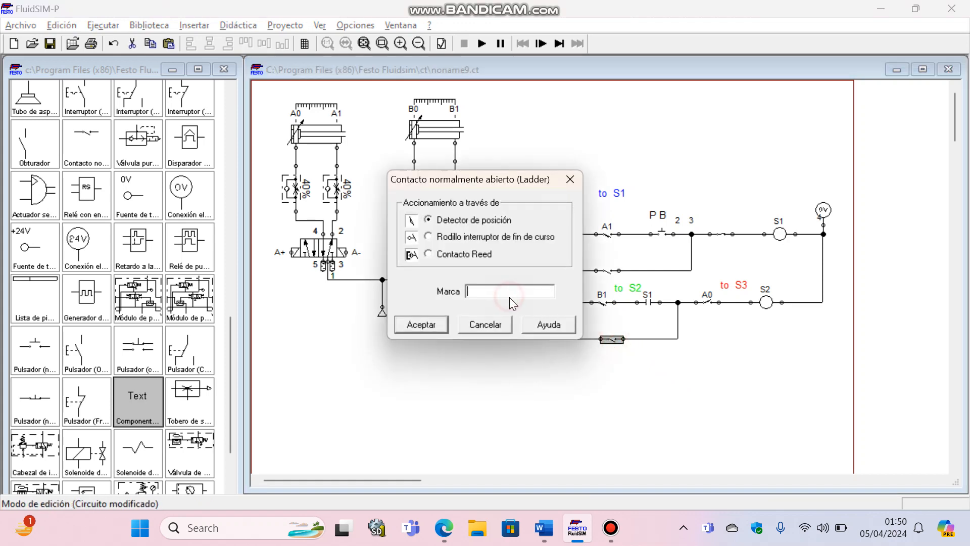
{"action": "type", "text": "S2"}
{"action": "left_click", "coordinate": [417, 324]}
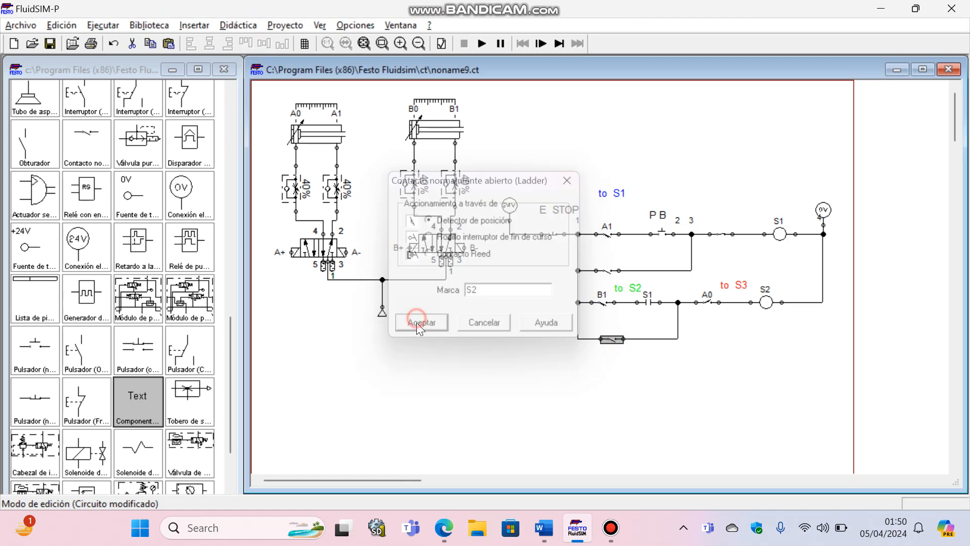
{"action": "left_click", "coordinate": [609, 272]}
{"action": "double_click", "coordinate": [610, 273]}
{"action": "type", "text": "S1"}
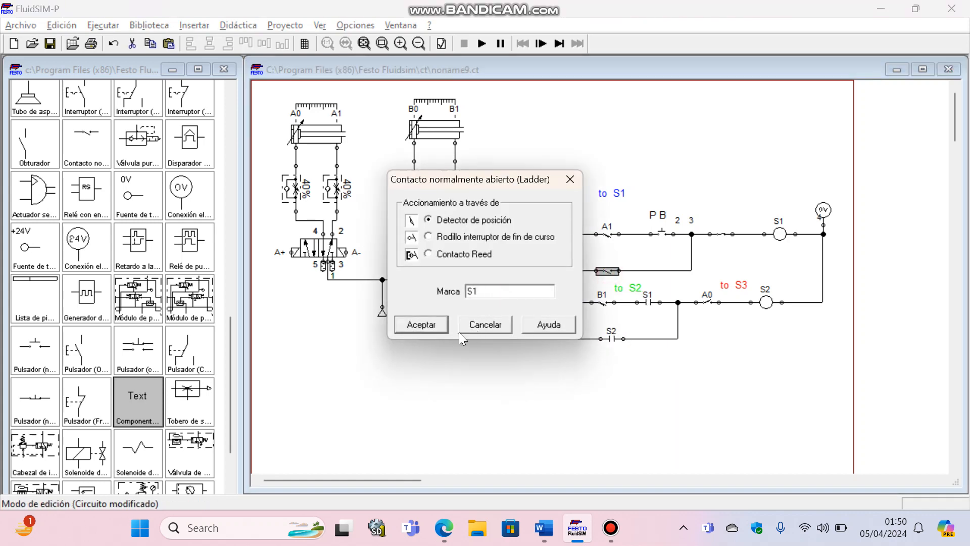
{"action": "left_click", "coordinate": [430, 325]}
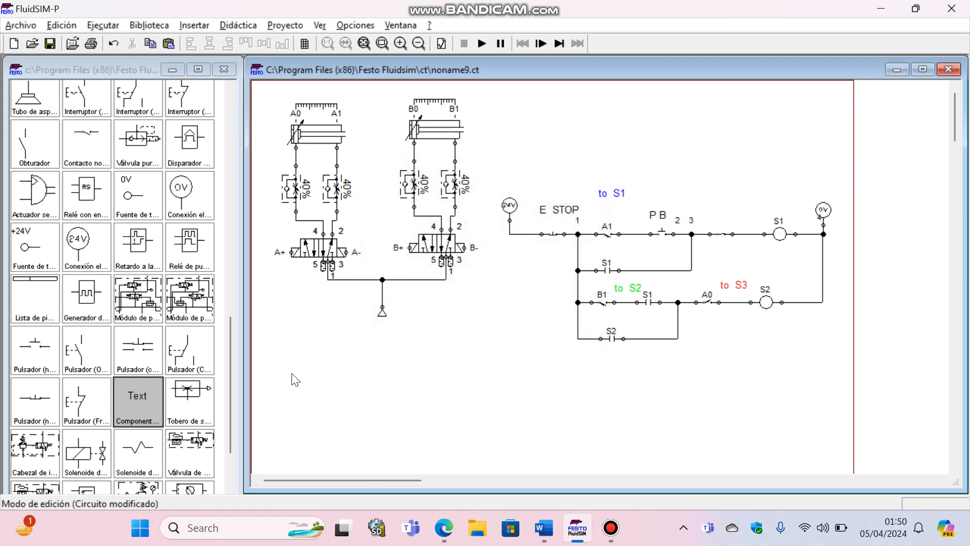
Place a ladder normally open contact below the S2 latch branch and a ladder valve solenoid below coil S2.
{"action": "left_click_drag", "start_coordinate": [86, 141], "coordinate": [612, 379]}
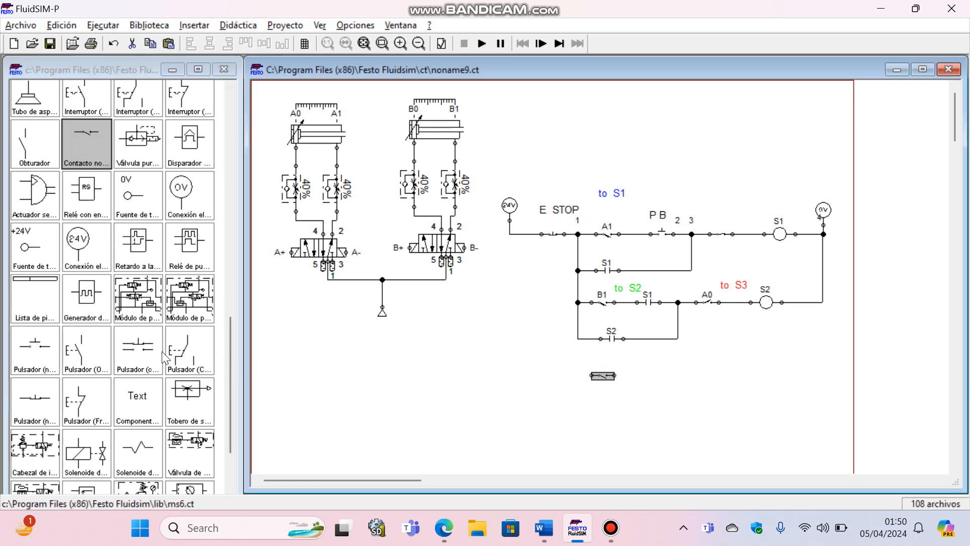
{"action": "scroll", "coordinate": [129, 308], "scroll_direction": "down", "scroll_amount": 2}
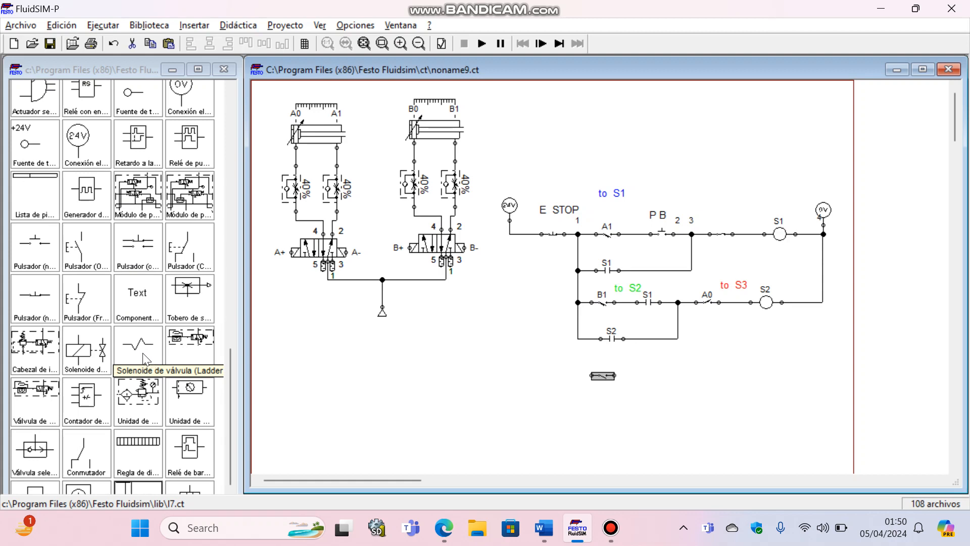
{"action": "left_click_drag", "start_coordinate": [145, 360], "coordinate": [774, 374]}
{"action": "left_click", "coordinate": [773, 368]}
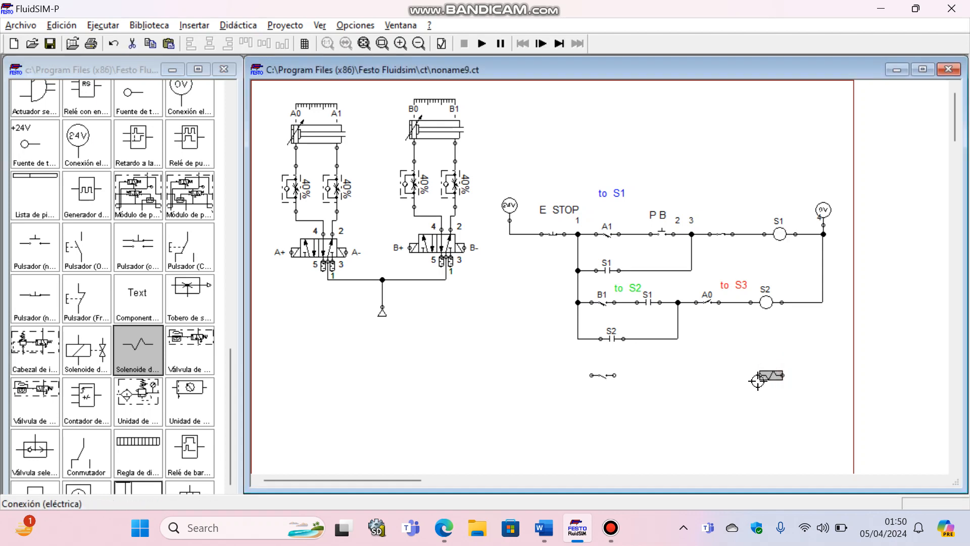
Wire the new contact and valve solenoid in series between the 24V and 0V lines, aligning both on one straight rung.
{"action": "left_click_drag", "start_coordinate": [603, 375], "coordinate": [620, 379]}
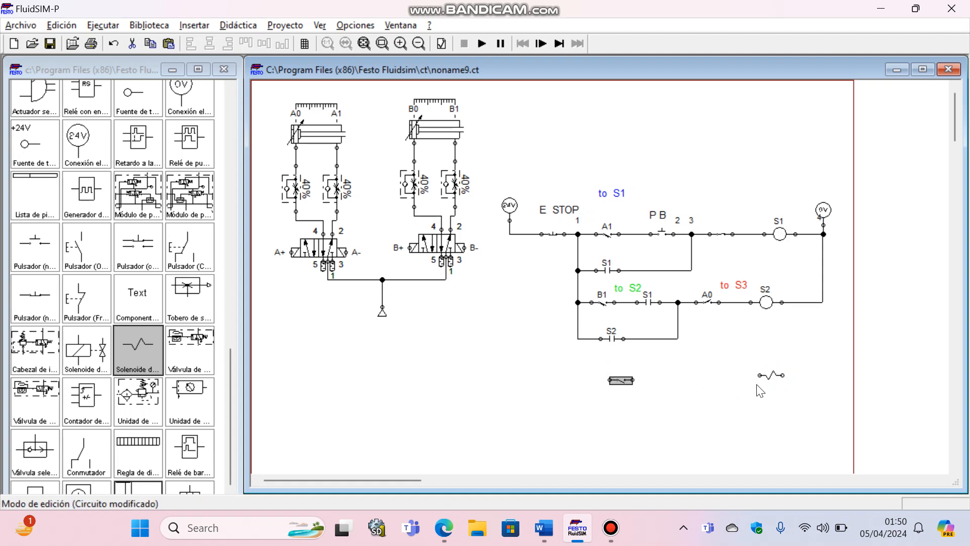
{"action": "left_click_drag", "start_coordinate": [759, 375], "coordinate": [632, 379]}
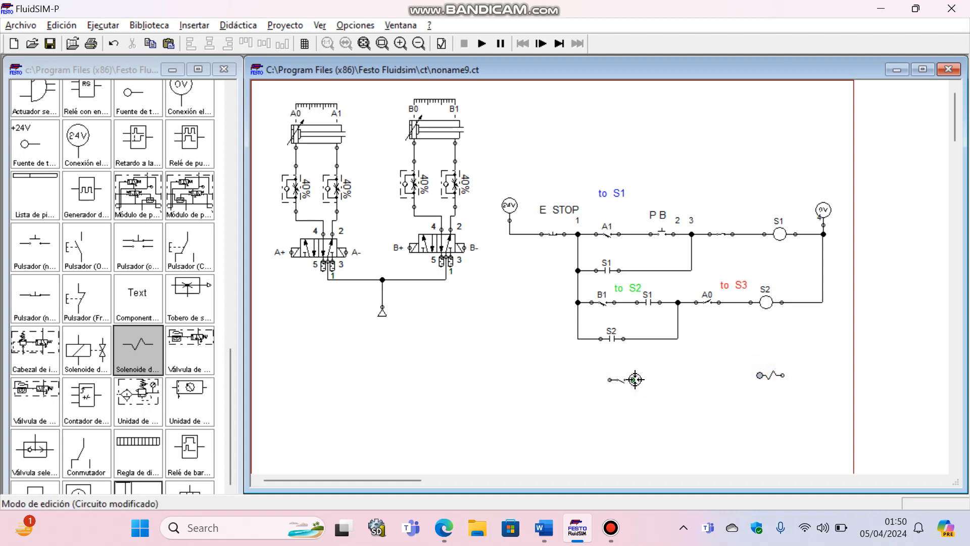
{"action": "left_click_drag", "start_coordinate": [771, 374], "coordinate": [823, 302]}
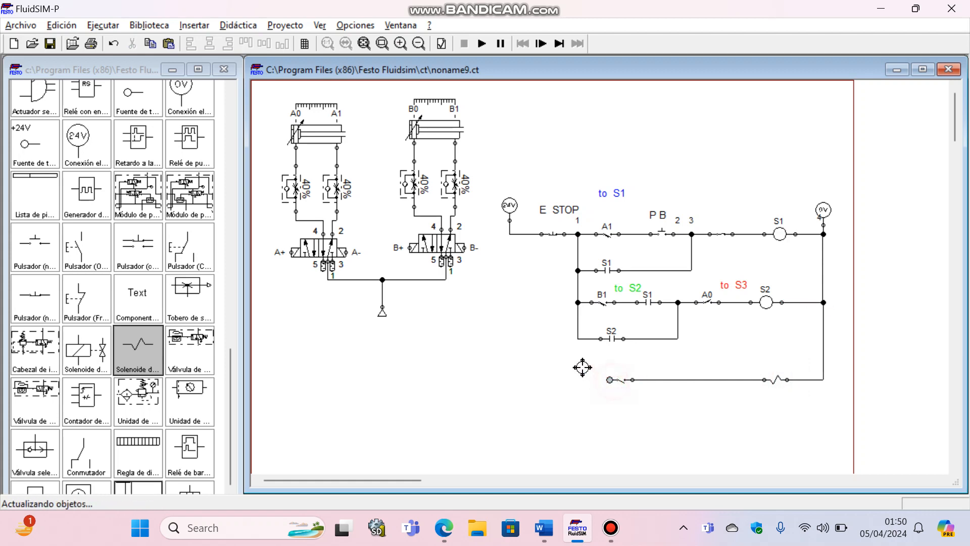
{"action": "left_click_drag", "start_coordinate": [608, 377], "coordinate": [623, 372]}
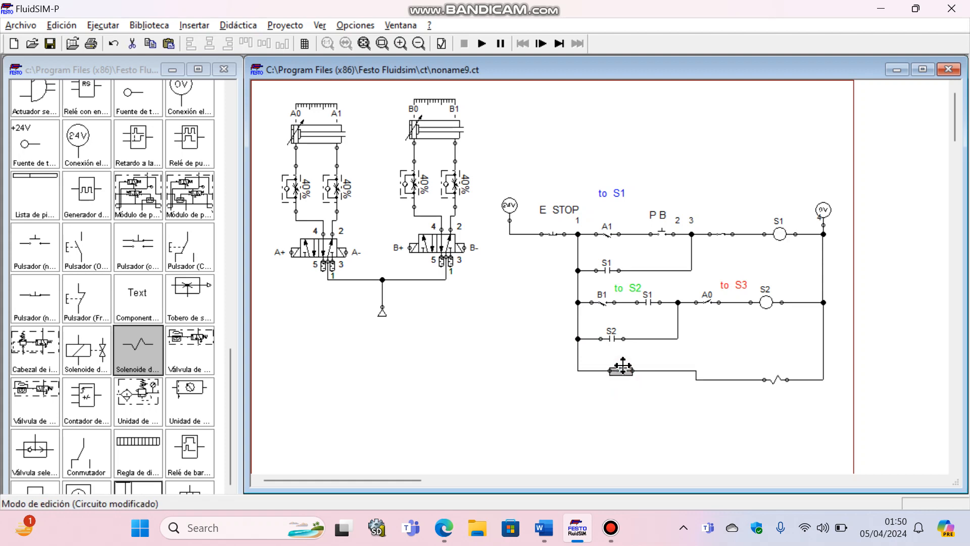
{"action": "left_click_drag", "start_coordinate": [773, 379], "coordinate": [774, 365]}
{"action": "left_click", "coordinate": [712, 422]}
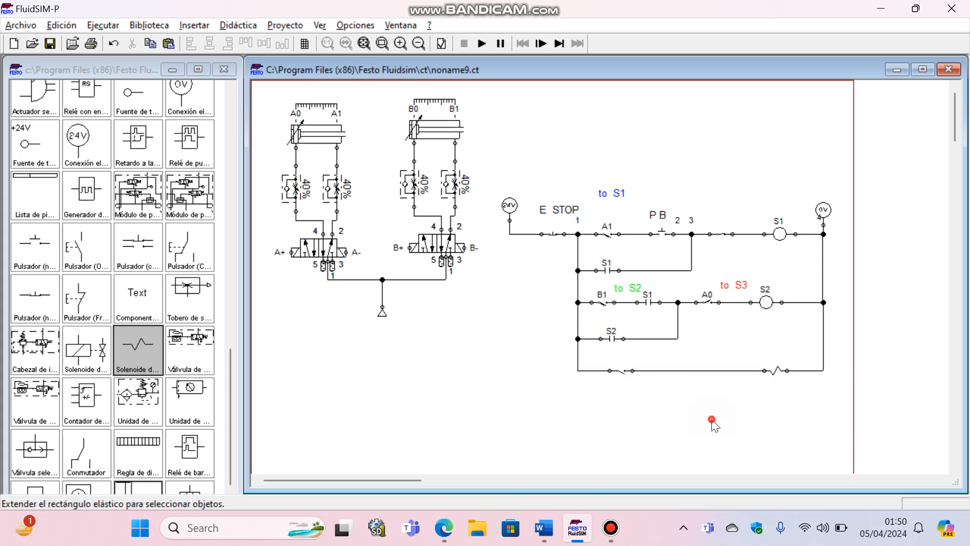
Recheck the sequence sketch in Word, and in FluidSIM label the contact on the rung below the S2 latch branch S1.
{"action": "left_click", "coordinate": [544, 528]}
{"action": "left_click", "coordinate": [515, 486]}
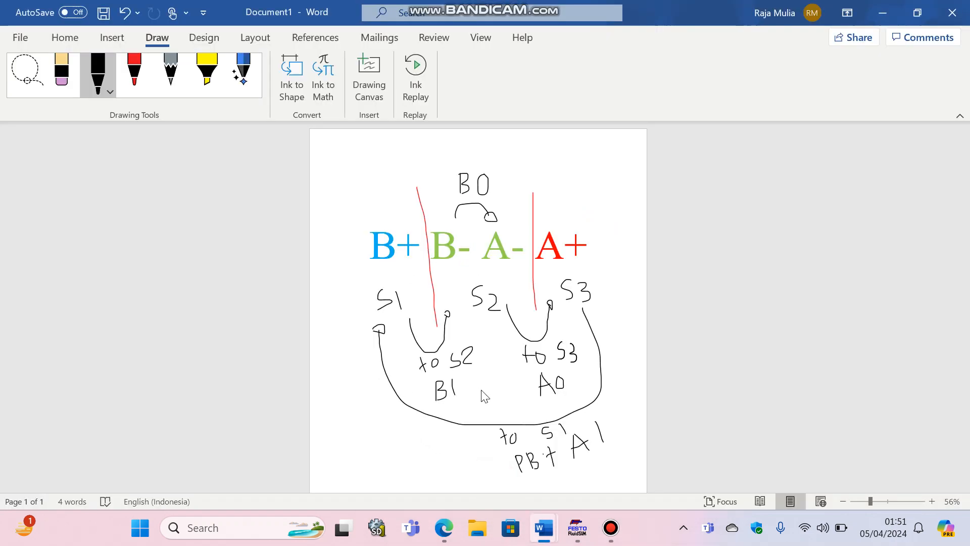
{"action": "mouse_move", "coordinate": [578, 527]}
{"action": "left_click", "coordinate": [575, 399]}
{"action": "double_click", "coordinate": [625, 371]}
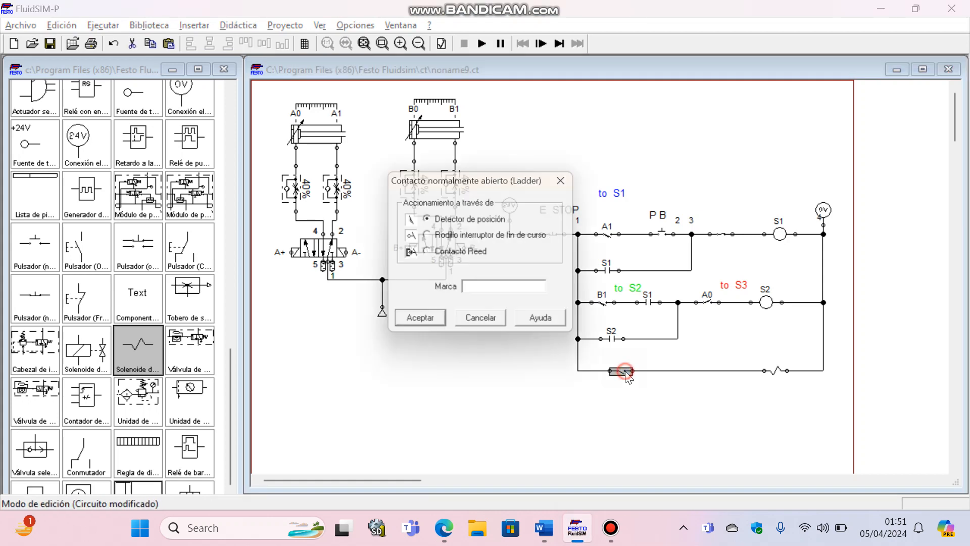
{"action": "left_click", "coordinate": [501, 296]}
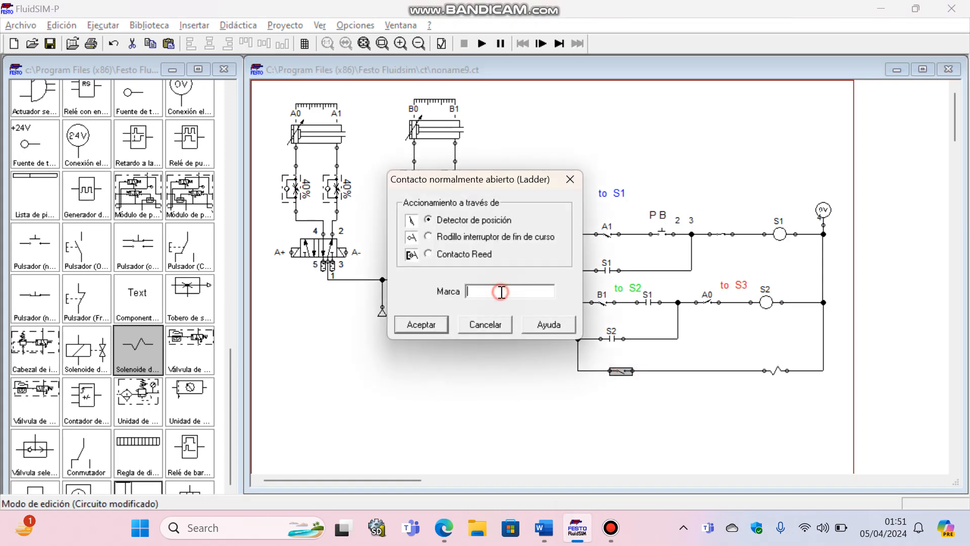
{"action": "type", "text": "S1"}
{"action": "left_click", "coordinate": [433, 328]}
{"action": "left_click", "coordinate": [730, 417]}
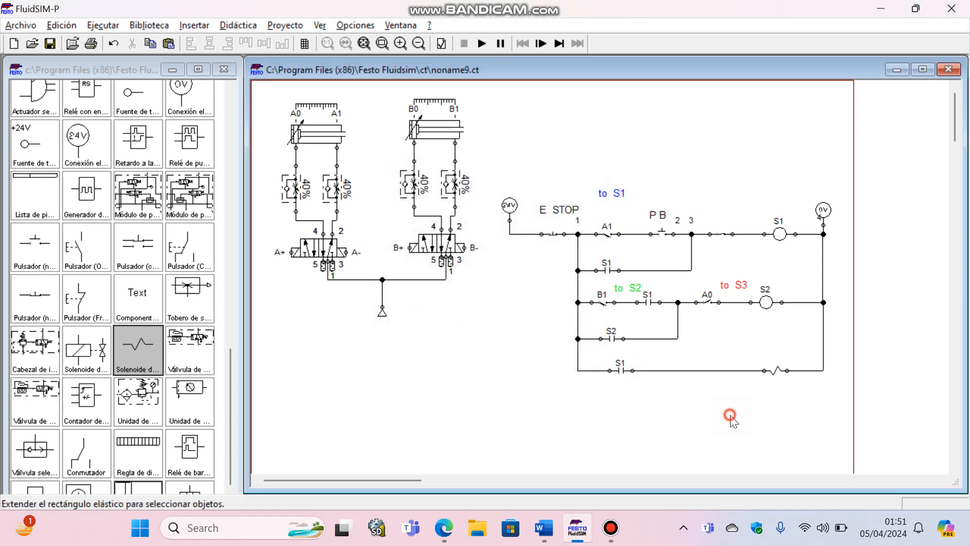
Label the valve solenoid on the new S1 contact rung B+.
{"action": "double_click", "coordinate": [776, 371]}
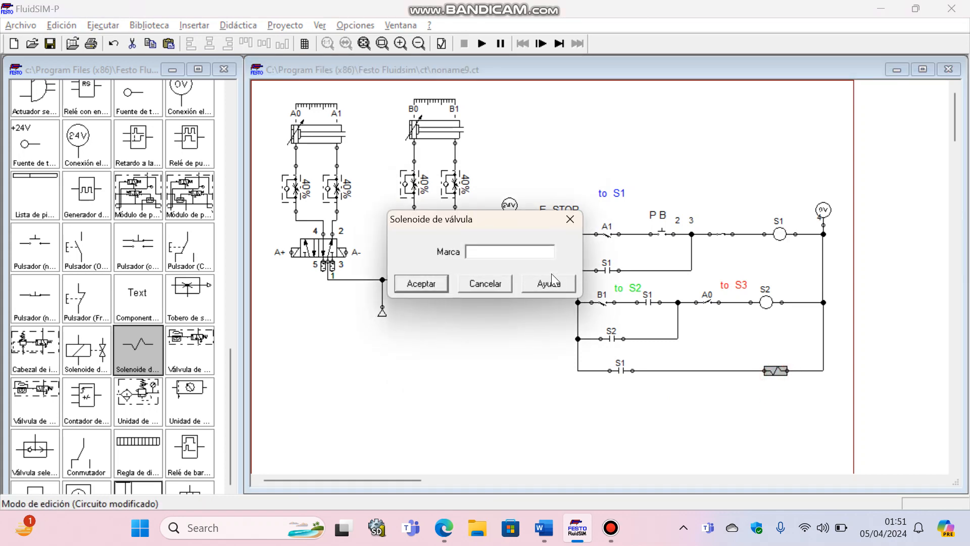
{"action": "type", "text": "B+"}
{"action": "left_click", "coordinate": [444, 283]}
{"action": "left_click", "coordinate": [668, 428]}
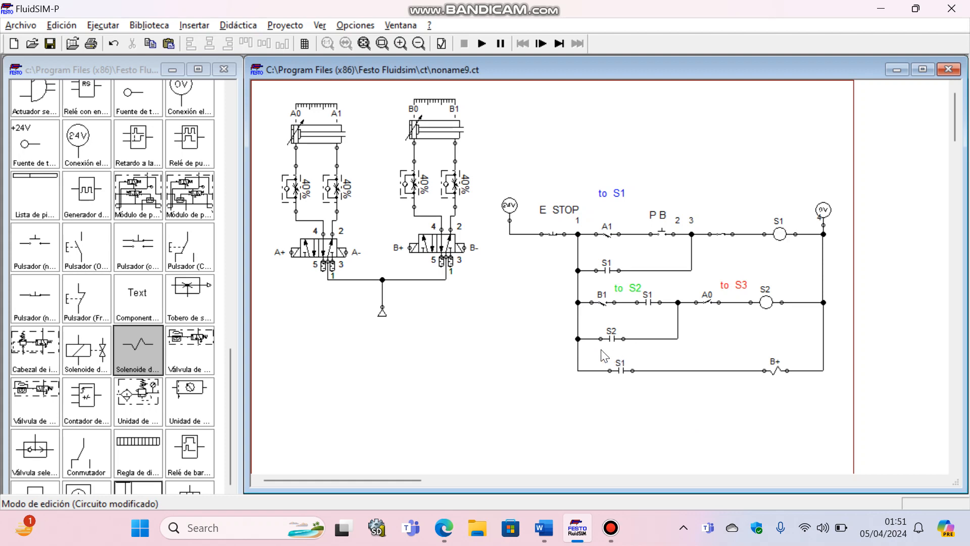
Duplicate the S1 contact and B+ solenoid rung directly below itself and wire the copy to the 24V and 0V lines.
{"action": "left_click_drag", "start_coordinate": [597, 346], "coordinate": [806, 404]}
{"action": "key", "text": "ctrl+c"}
{"action": "key", "text": "ctrl+v"}
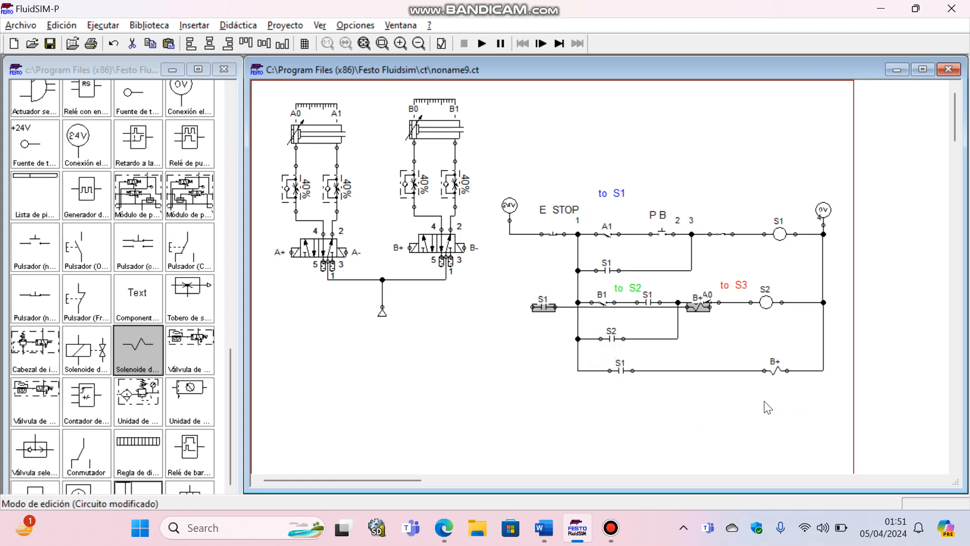
{"action": "left_click_drag", "start_coordinate": [699, 307], "coordinate": [780, 407]}
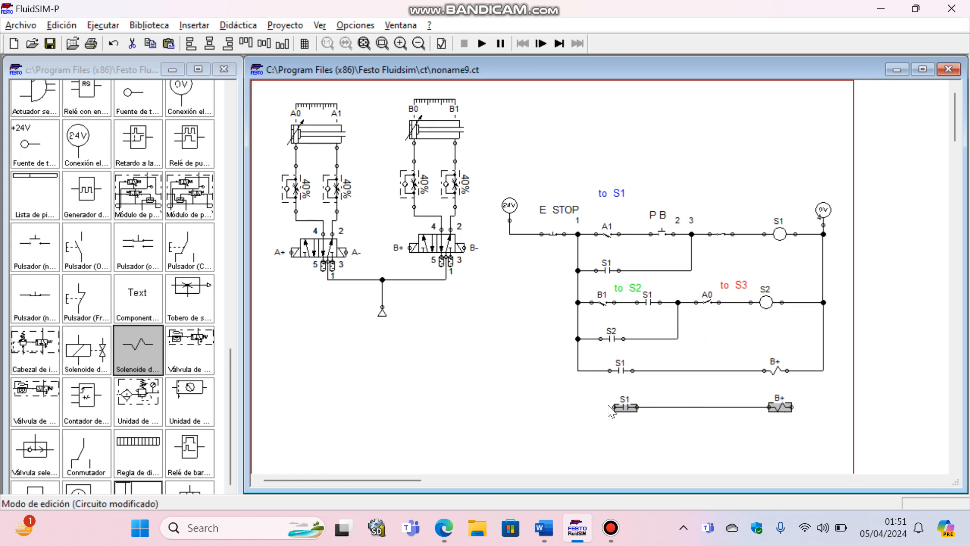
{"action": "left_click_drag", "start_coordinate": [613, 407], "coordinate": [579, 370]}
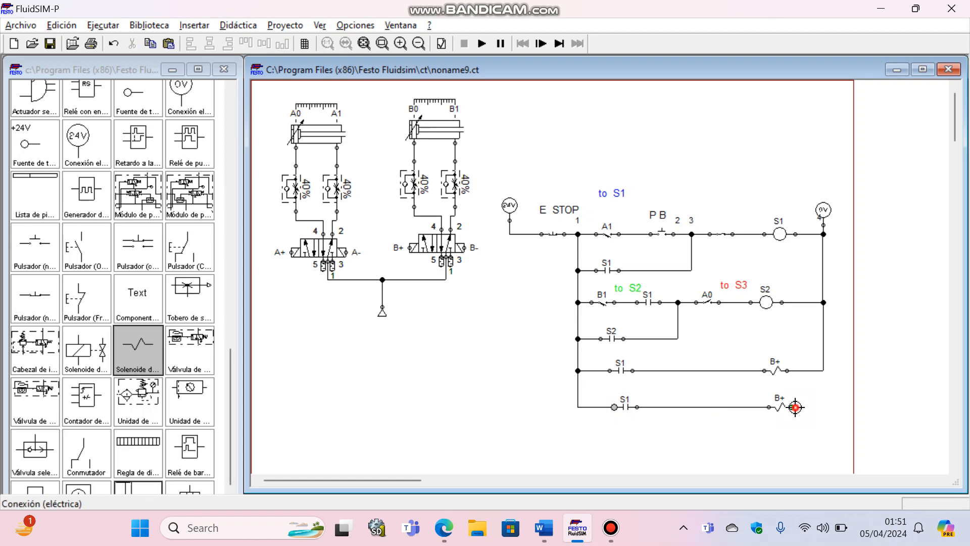
{"action": "left_click_drag", "start_coordinate": [792, 407], "coordinate": [824, 377]}
{"action": "left_click_drag", "start_coordinate": [825, 376], "coordinate": [823, 370]}
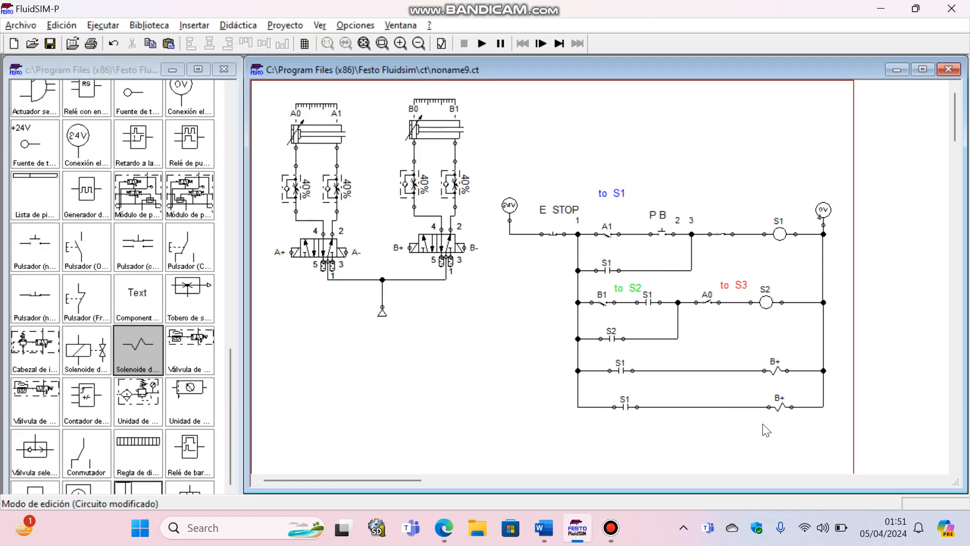
Recheck the sequence sketch in Word, and in FluidSIM relabel the copied rung's contact S2 and align it under the S1 contact.
{"action": "mouse_move", "coordinate": [543, 528]}
{"action": "left_click", "coordinate": [439, 449]}
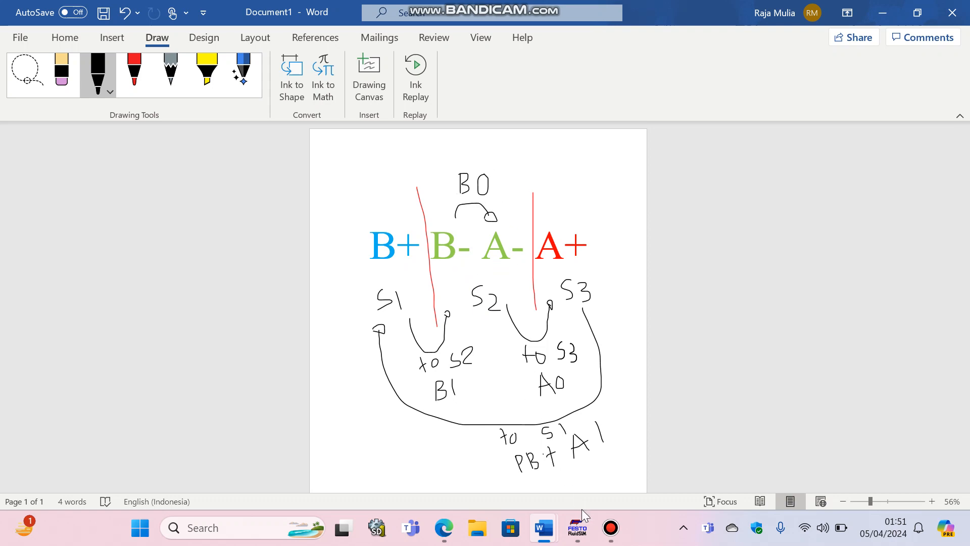
{"action": "left_click", "coordinate": [577, 526]}
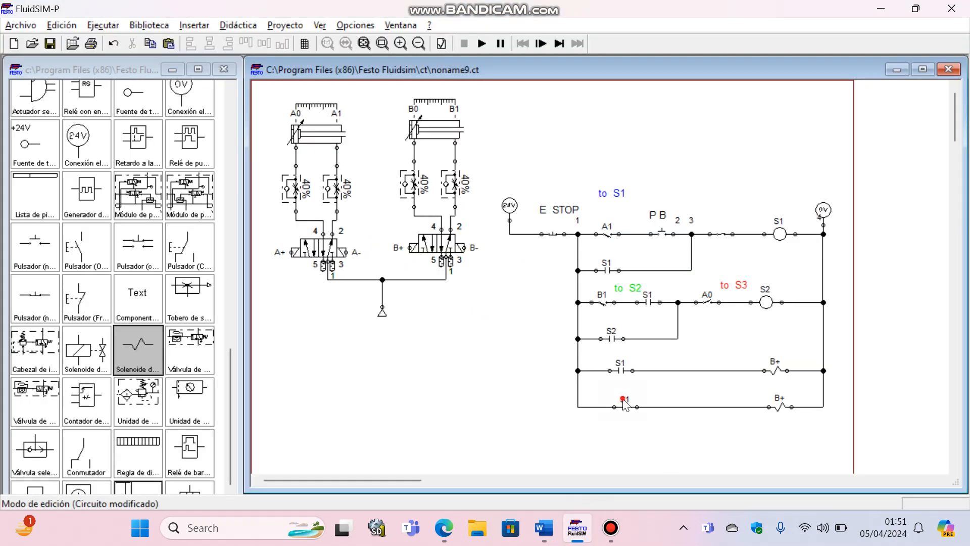
{"action": "double_click", "coordinate": [624, 405]}
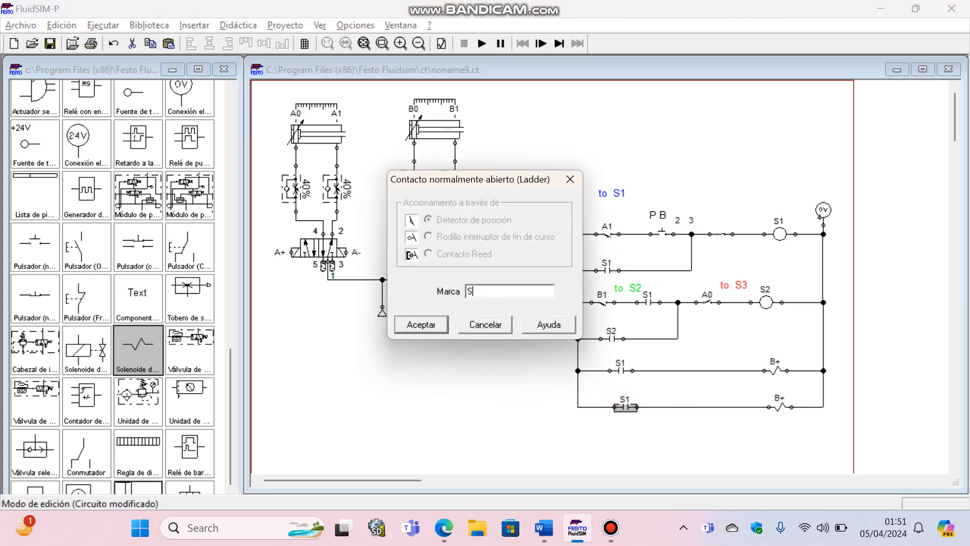
{"action": "left_click", "coordinate": [421, 324]}
{"action": "left_click", "coordinate": [649, 444]}
{"action": "left_click", "coordinate": [624, 406]}
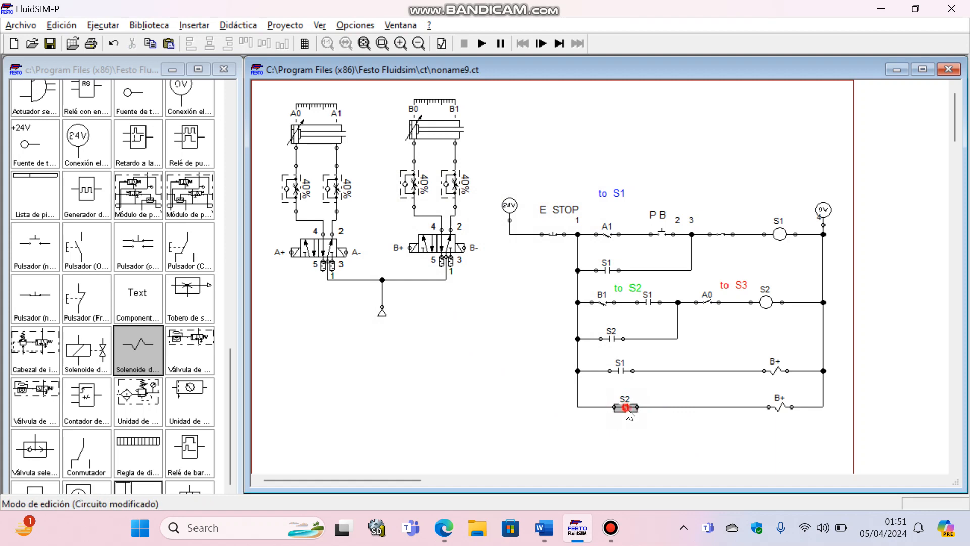
{"action": "left_click_drag", "start_coordinate": [621, 407], "coordinate": [617, 407]}
{"action": "left_click", "coordinate": [740, 465]}
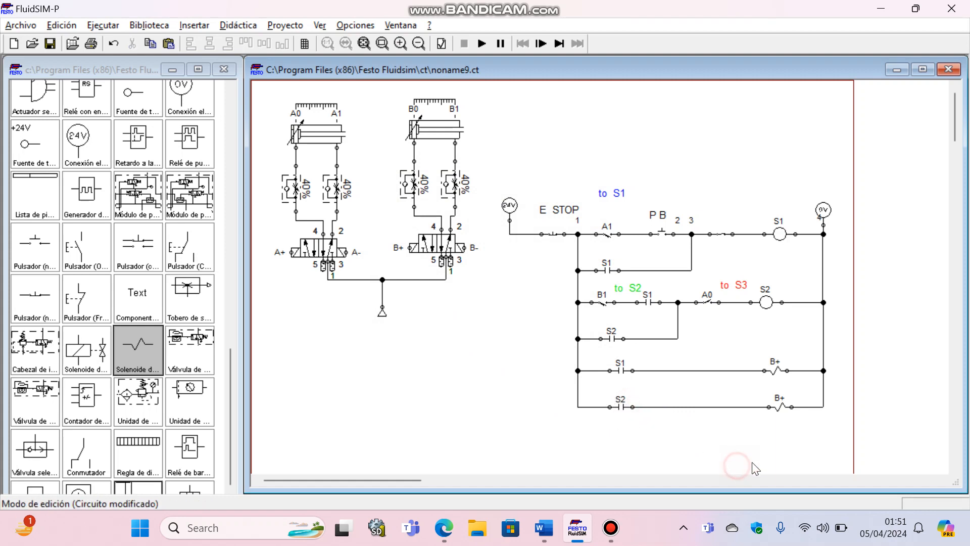
Relabel the valve solenoid on the lower S2 contact rung B-.
{"action": "double_click", "coordinate": [779, 406]}
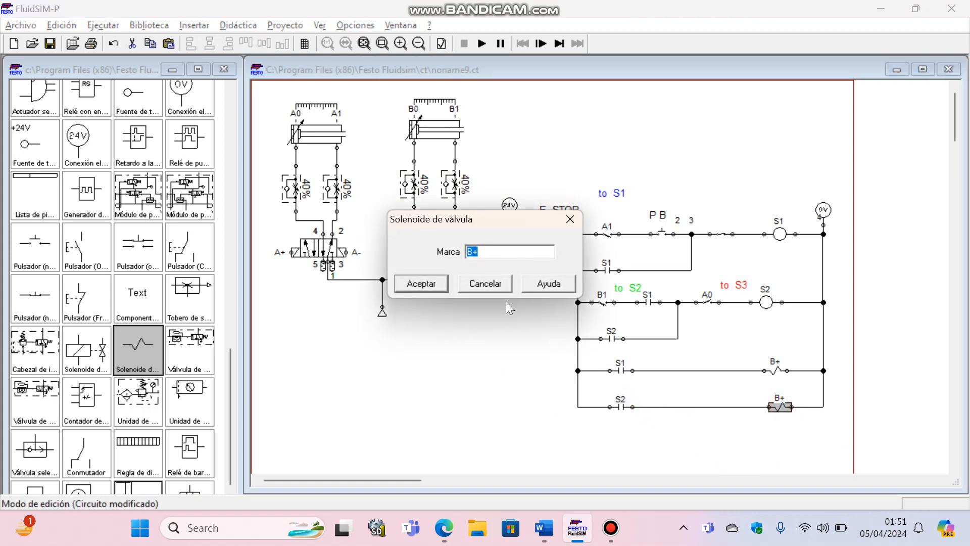
{"action": "type", "text": "B-"}
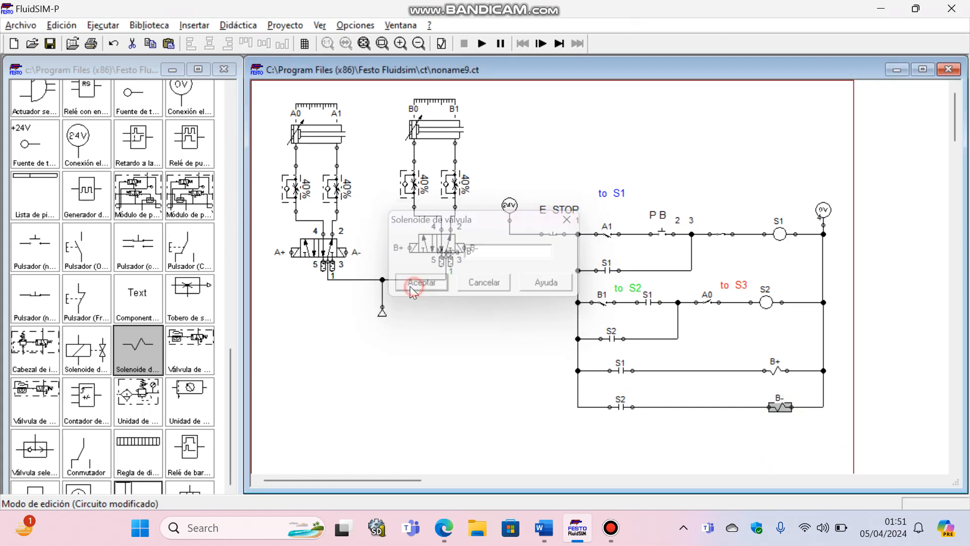
{"action": "left_click", "coordinate": [410, 284]}
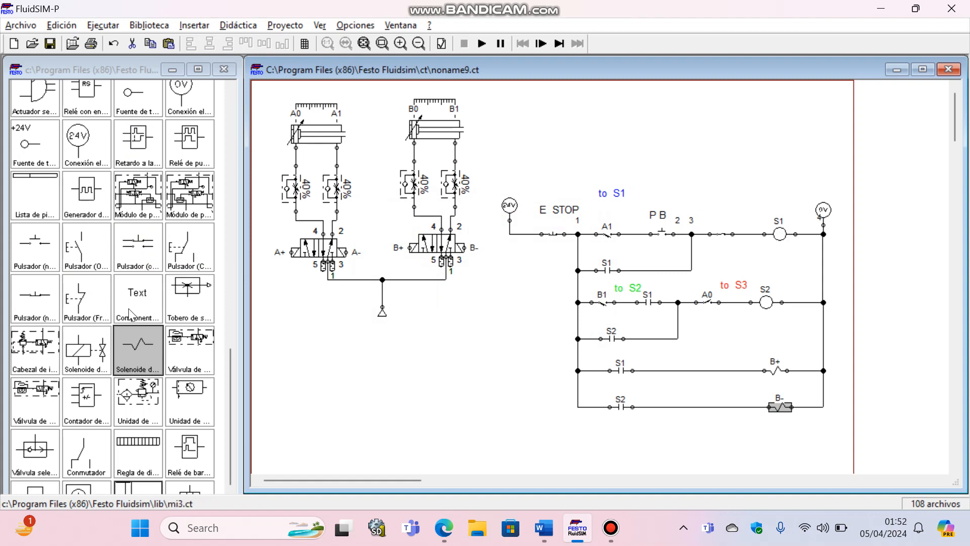
Add a branch below the B- rung with a ladder normally open contact and valve solenoid, wired from after the S2 contact to the 0V line.
{"action": "scroll", "coordinate": [134, 316], "scroll_direction": "up", "scroll_amount": 2}
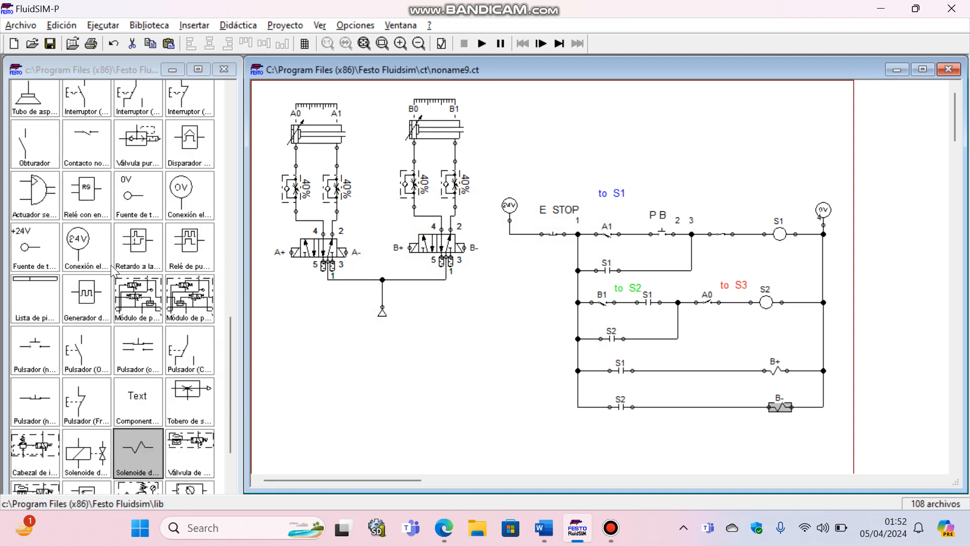
{"action": "left_click_drag", "start_coordinate": [78, 147], "coordinate": [691, 432]}
{"action": "left_click_drag", "start_coordinate": [142, 440], "coordinate": [787, 437]}
{"action": "left_click_drag", "start_coordinate": [692, 429], "coordinate": [672, 406]}
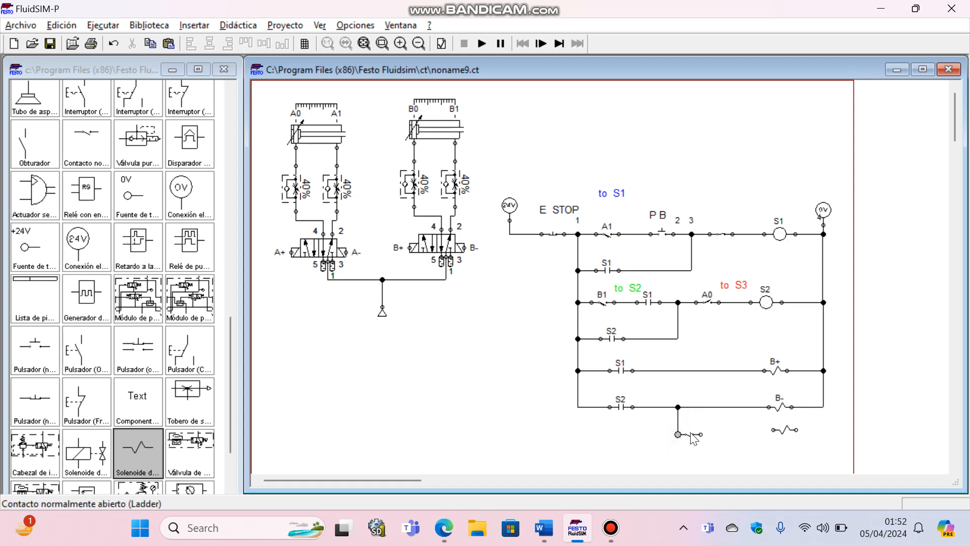
{"action": "left_click_drag", "start_coordinate": [687, 434], "coordinate": [823, 406]}
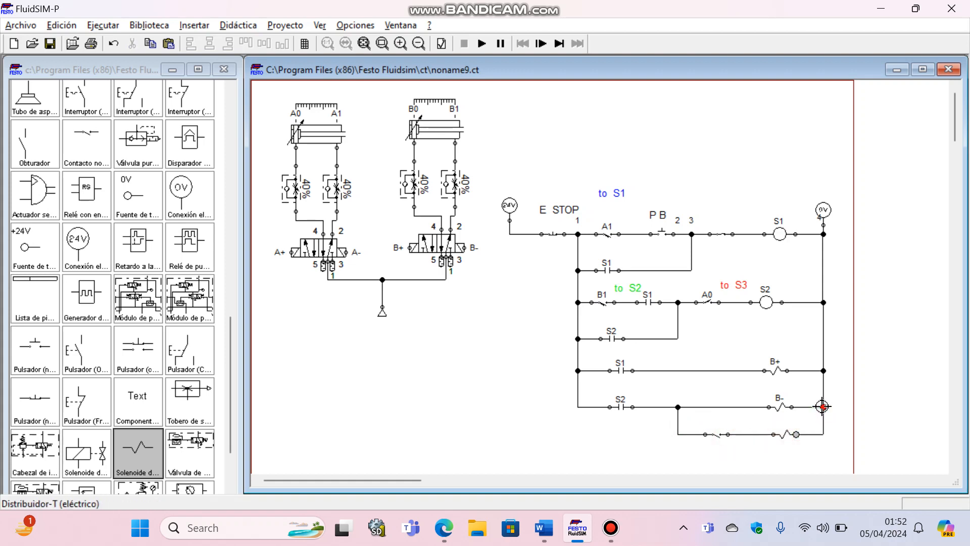
Label the new branch's valve solenoid A- and its normally open contact B0.
{"action": "double_click", "coordinate": [785, 436]}
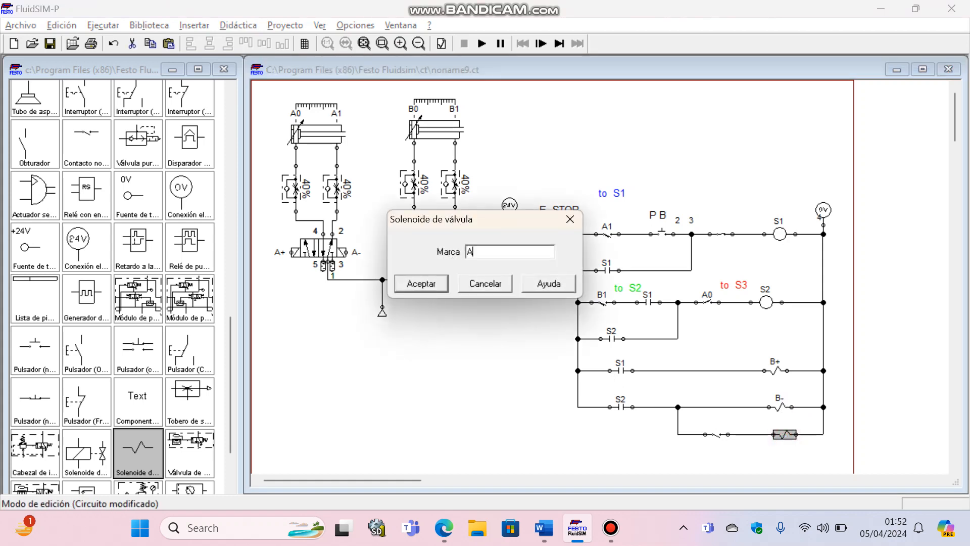
{"action": "left_click", "coordinate": [432, 283]}
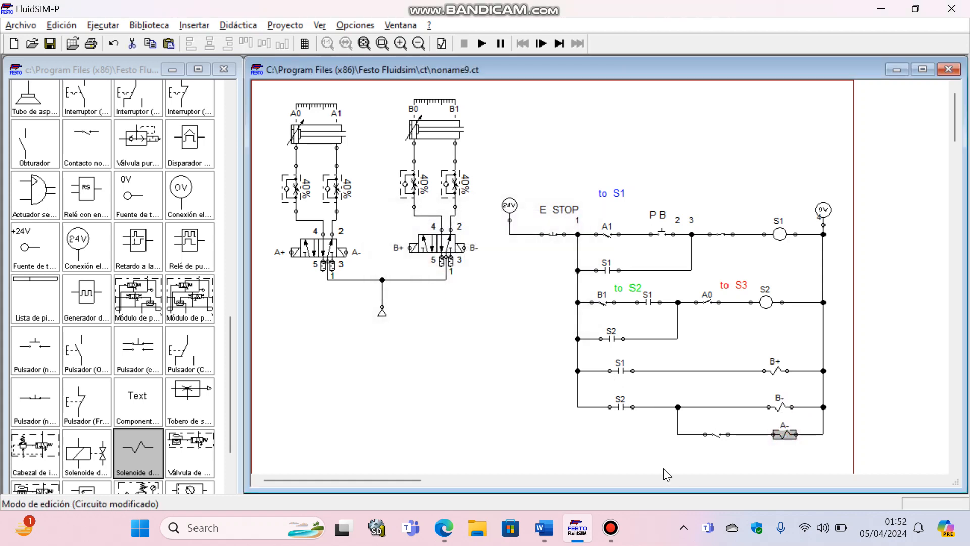
{"action": "double_click", "coordinate": [715, 435]}
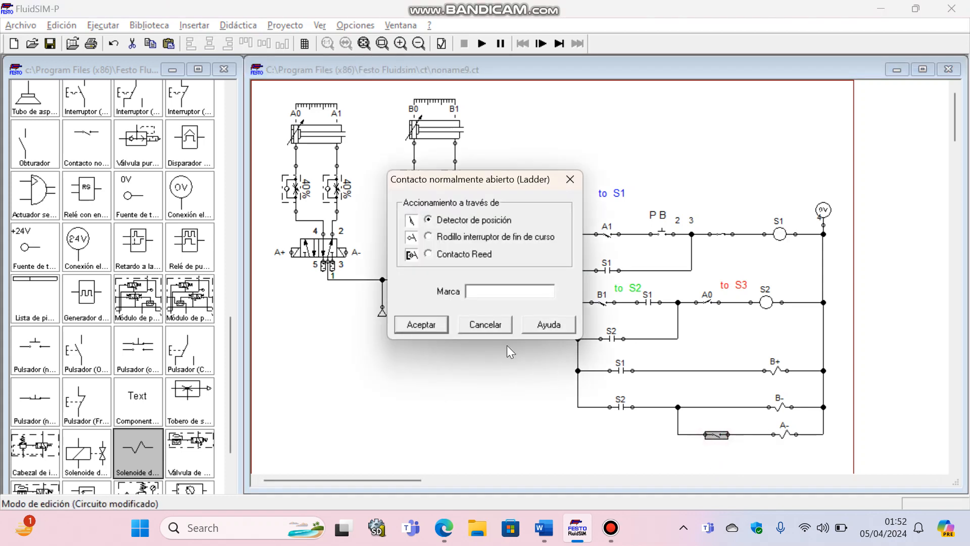
{"action": "type", "text": "B0"}
{"action": "left_click", "coordinate": [436, 324]}
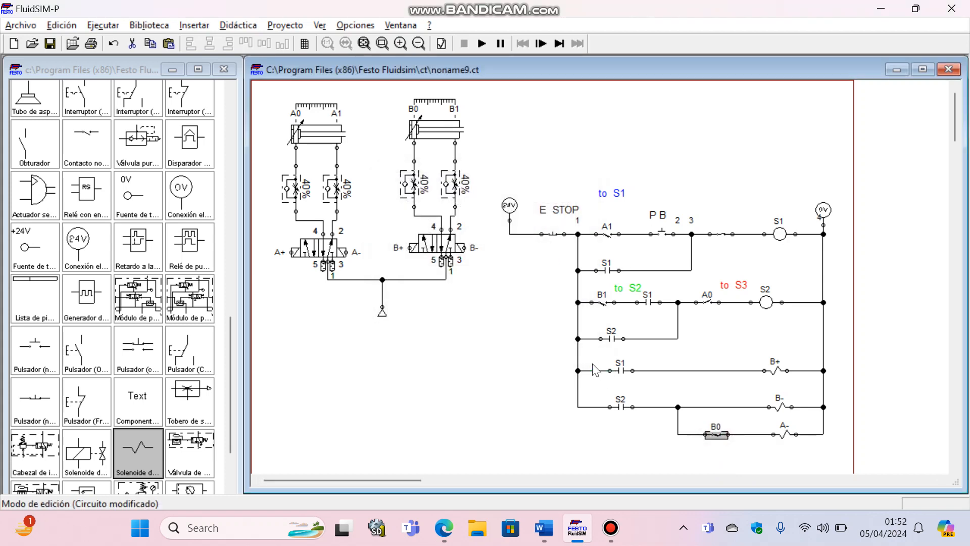
Duplicate the S1 contact and B+ solenoid rung below the A- branch and wire its contact to the 24V line.
{"action": "left_click_drag", "start_coordinate": [596, 350], "coordinate": [766, 460]}
{"action": "scroll", "coordinate": [766, 459], "scroll_direction": "down", "scroll_amount": 1}
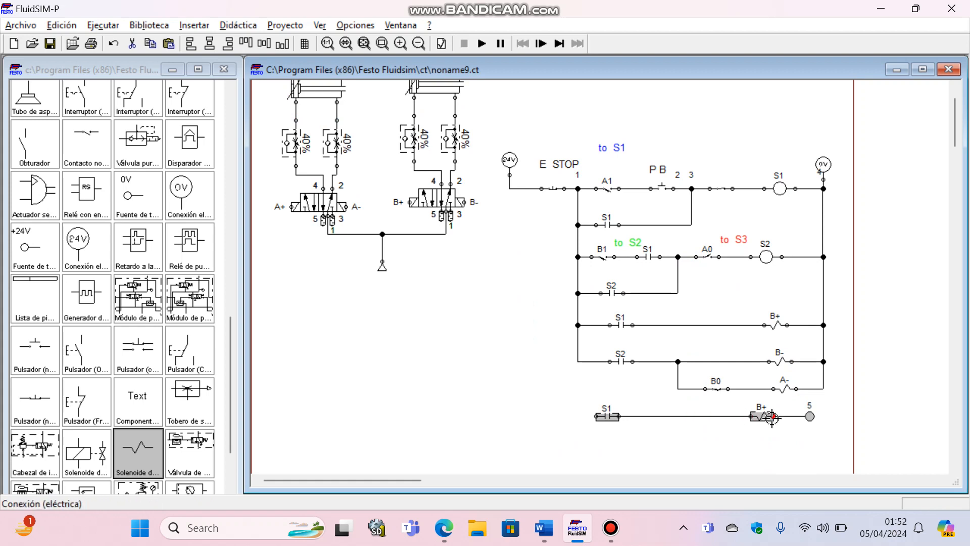
{"action": "left_click_drag", "start_coordinate": [764, 416], "coordinate": [764, 420]}
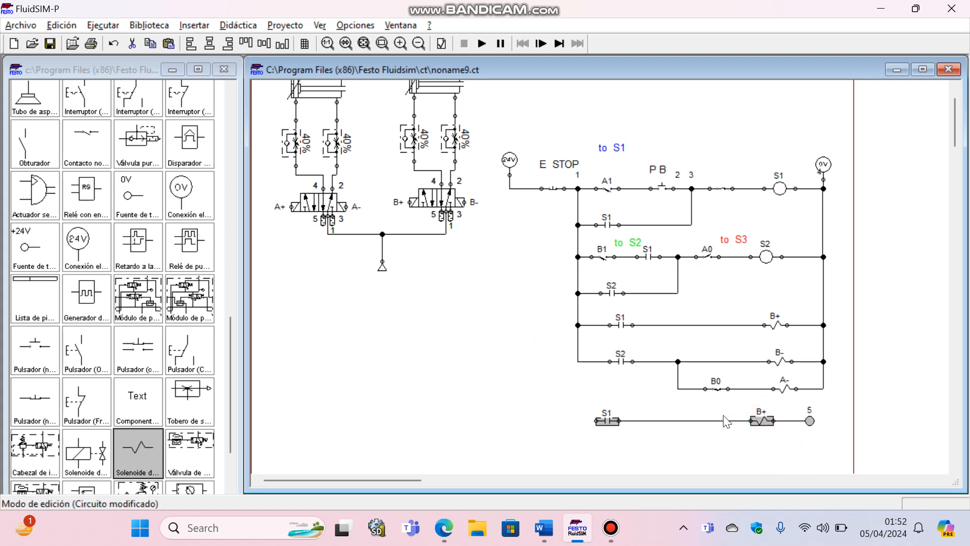
{"action": "left_click", "coordinate": [599, 421]}
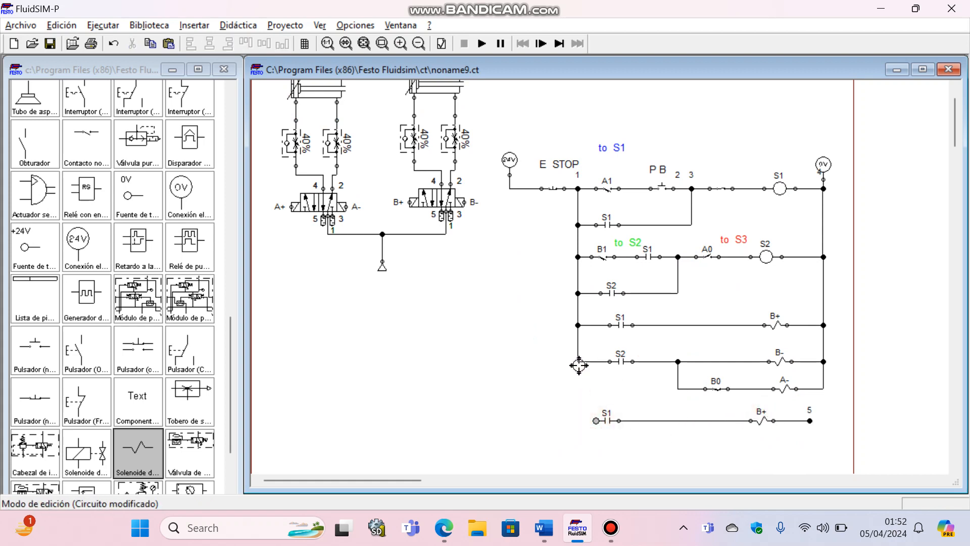
{"action": "left_click_drag", "start_coordinate": [578, 361], "coordinate": [596, 420]}
Replace the lowest rung's S1 contact with a ladder normally closed contact labelled S2, connected to the 24V line.
{"action": "left_click", "coordinate": [612, 423]}
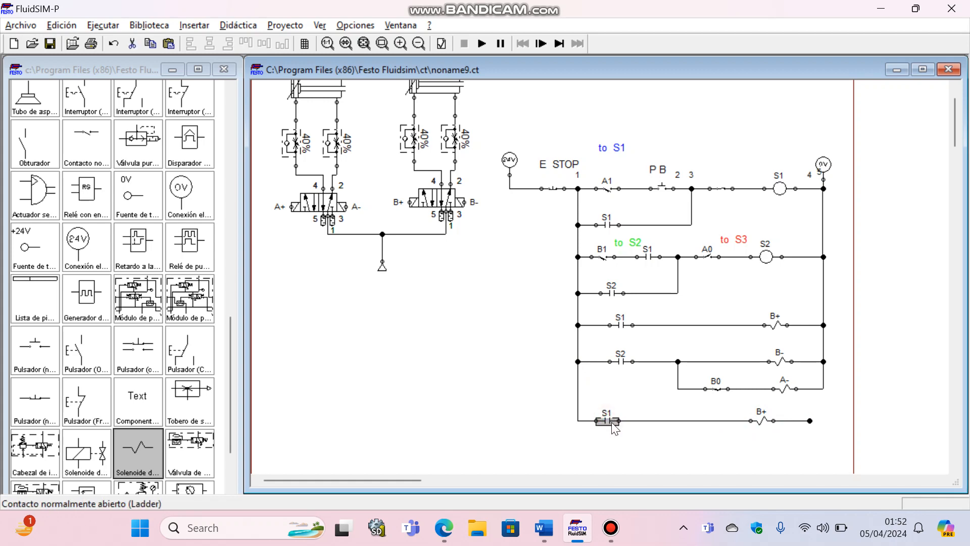
{"action": "key", "text": "Delete"}
{"action": "scroll", "coordinate": [152, 404], "scroll_direction": "down", "scroll_amount": 4}
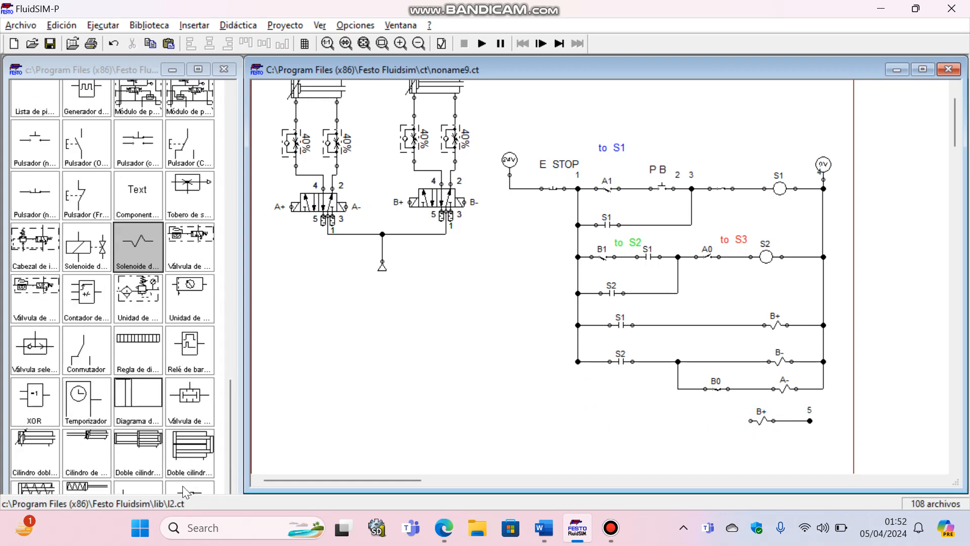
{"action": "mouse_move", "coordinate": [186, 488]}
{"action": "left_mouse_down"}
{"action": "mouse_move", "coordinate": [546, 437]}
{"action": "mouse_move", "coordinate": [612, 411]}
{"action": "mouse_move", "coordinate": [609, 418]}
{"action": "mouse_move", "coordinate": [579, 396]}
{"action": "mouse_move", "coordinate": [578, 362]}
{"action": "left_mouse_up"}
{"action": "double_click", "coordinate": [607, 420]}
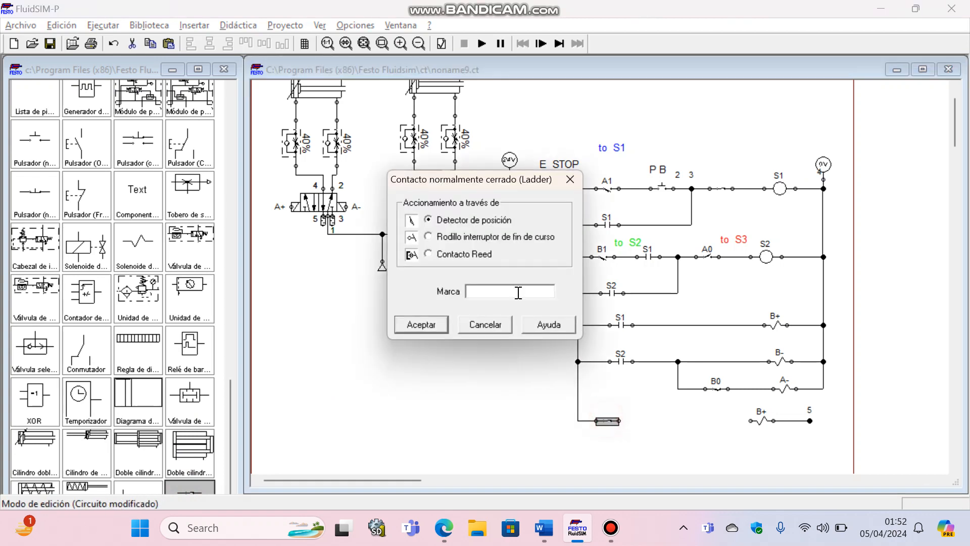
{"action": "left_click", "coordinate": [505, 291]}
{"action": "type", "text": "S2"}
{"action": "left_click", "coordinate": [446, 328]}
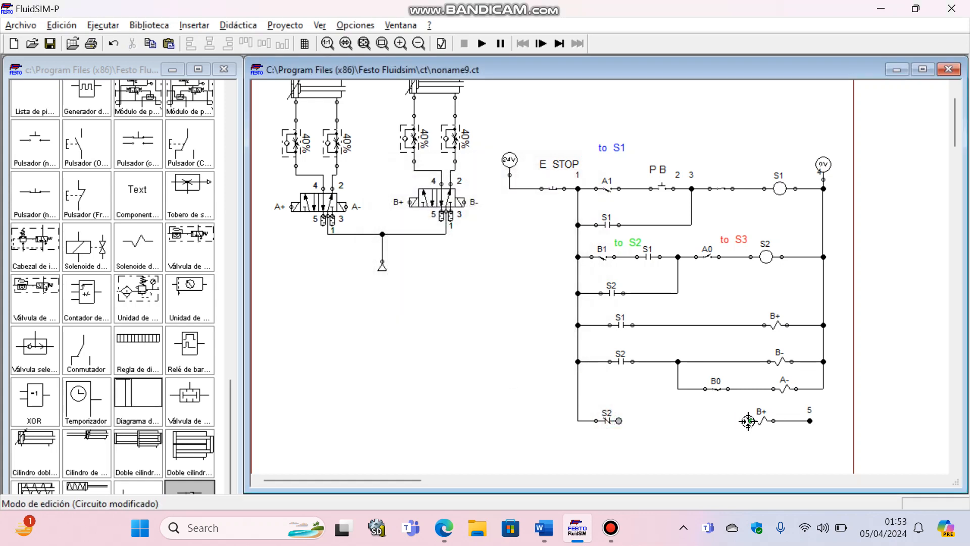
Wire the lowest rung from the normally closed S2 contact through the solenoid to the 0V line, and relabel the solenoid A+.
{"action": "left_click_drag", "start_coordinate": [748, 421], "coordinate": [748, 421]}
{"action": "left_click_drag", "start_coordinate": [810, 420], "coordinate": [823, 388]}
{"action": "left_click_drag", "start_coordinate": [766, 419], "coordinate": [779, 420]}
{"action": "double_click", "coordinate": [779, 420]}
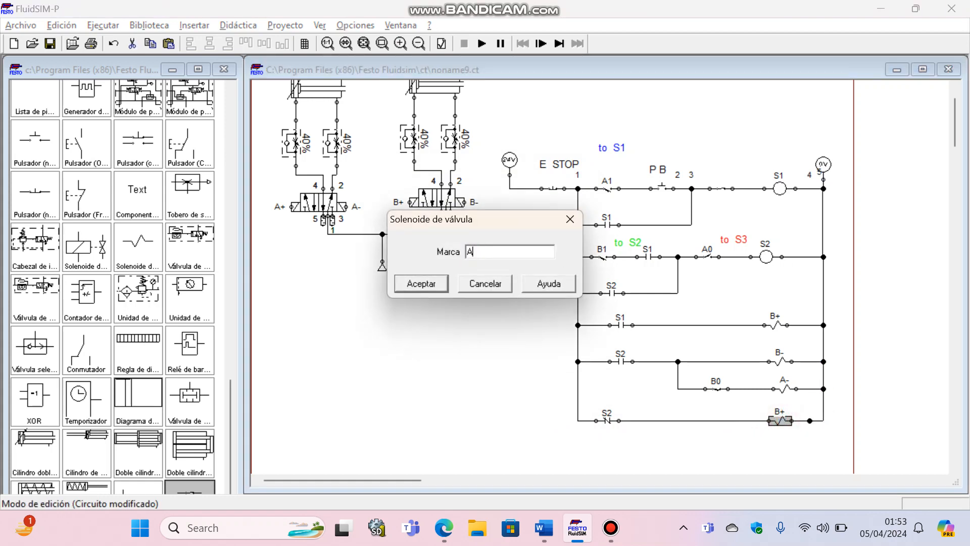
{"action": "left_click", "coordinate": [442, 292]}
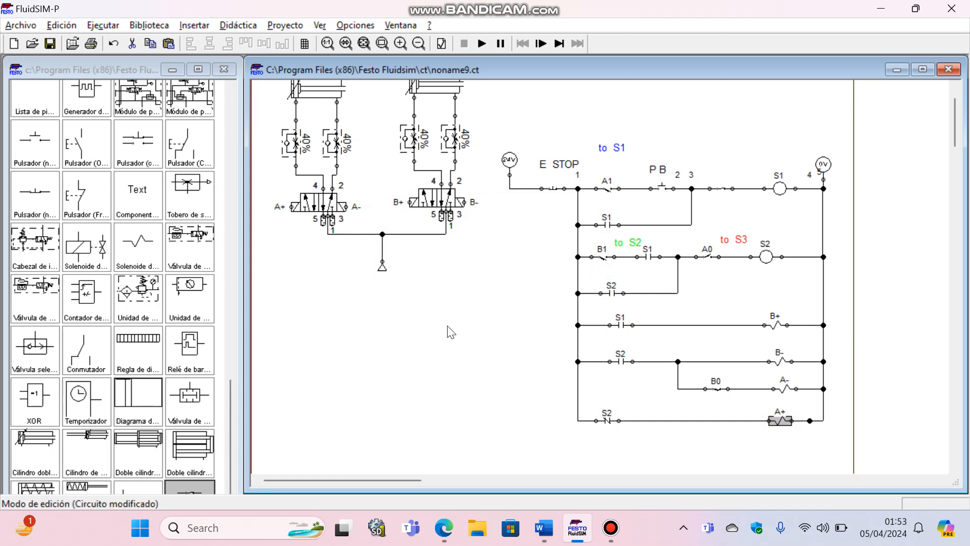
{"action": "scroll", "coordinate": [42, 247], "scroll_direction": "up", "scroll_amount": 2}
{"action": "scroll", "coordinate": [42, 246], "scroll_direction": "up", "scroll_amount": 4}
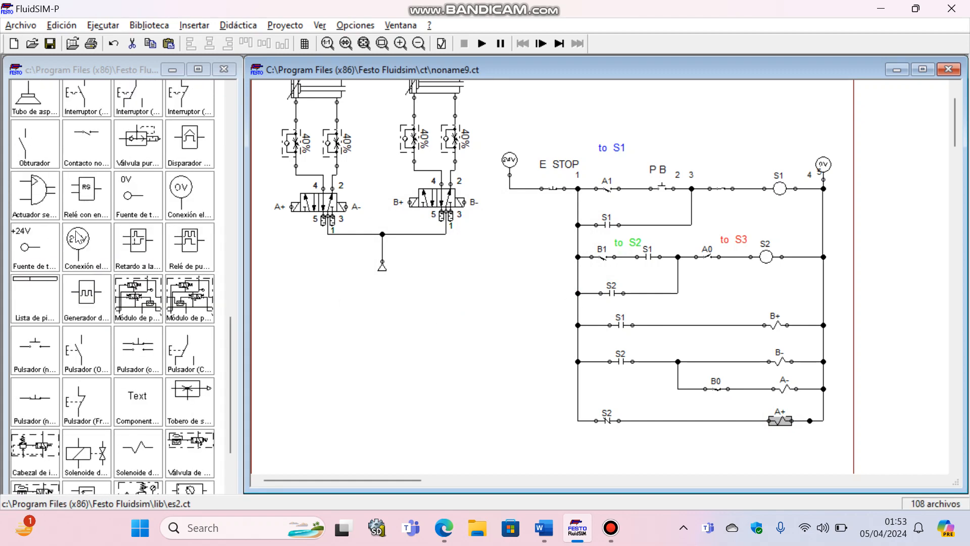
Place a rectangle over the S1 contact and B+ solenoid rung and stretch it across the ladder's full width.
{"action": "left_click_drag", "start_coordinate": [43, 100], "coordinate": [543, 323]}
{"action": "left_click_drag", "start_coordinate": [533, 291], "coordinate": [535, 304]}
{"action": "left_click_drag", "start_coordinate": [596, 341], "coordinate": [852, 333]}
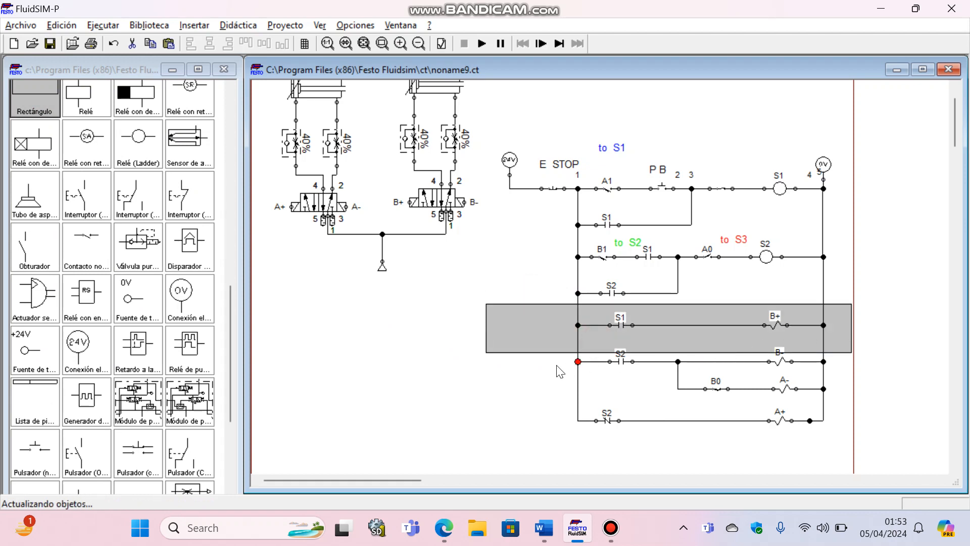
Give the rectangle a dark blue dashed outline and resize it to frame only the B+ rung, with space for a label.
{"action": "double_click", "coordinate": [536, 337]}
{"action": "left_click", "coordinate": [562, 253]}
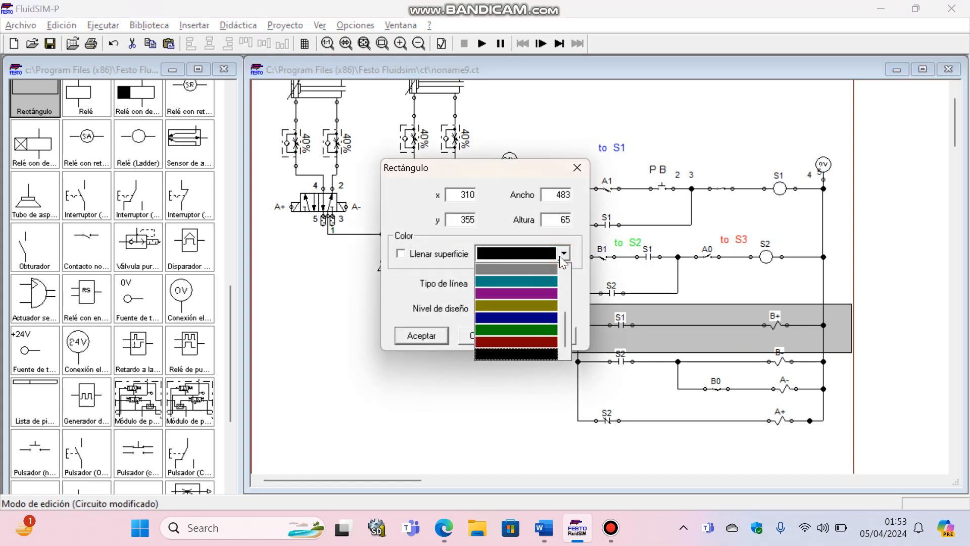
{"action": "left_click", "coordinate": [520, 318]}
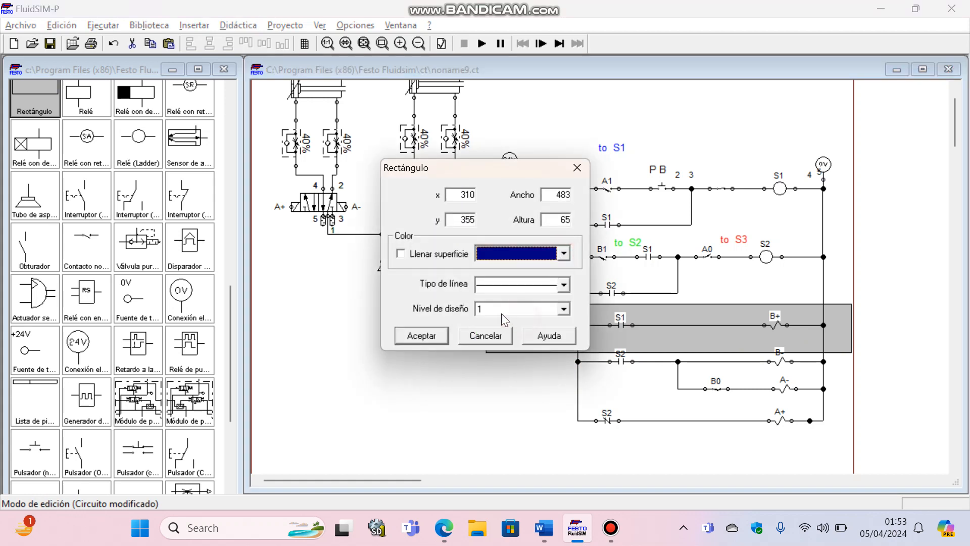
{"action": "left_click", "coordinate": [562, 285]}
{"action": "left_click", "coordinate": [533, 326]}
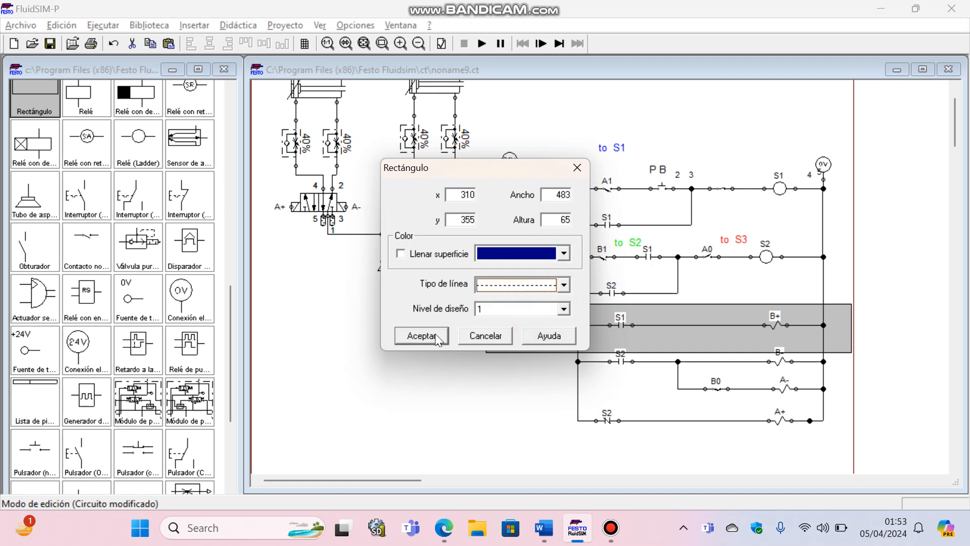
{"action": "left_click", "coordinate": [421, 335]}
{"action": "left_click_drag", "start_coordinate": [524, 354], "coordinate": [456, 322]}
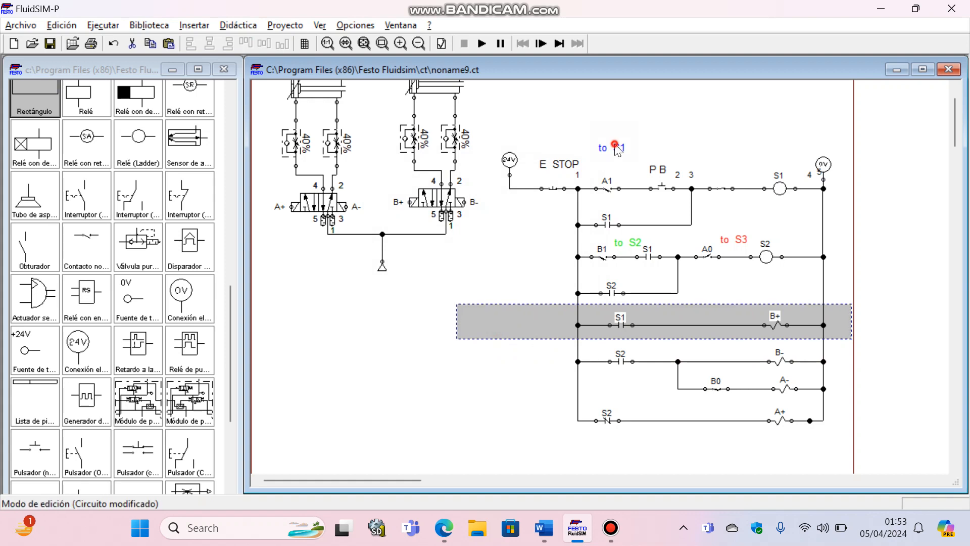
Copy the blue "to S1" label into the blue dashed rectangle and change its text to "Kelompok S1".
{"action": "left_click", "coordinate": [616, 147]}
{"action": "key", "text": "ctrl+c"}
{"action": "key", "text": "ctrl+v"}
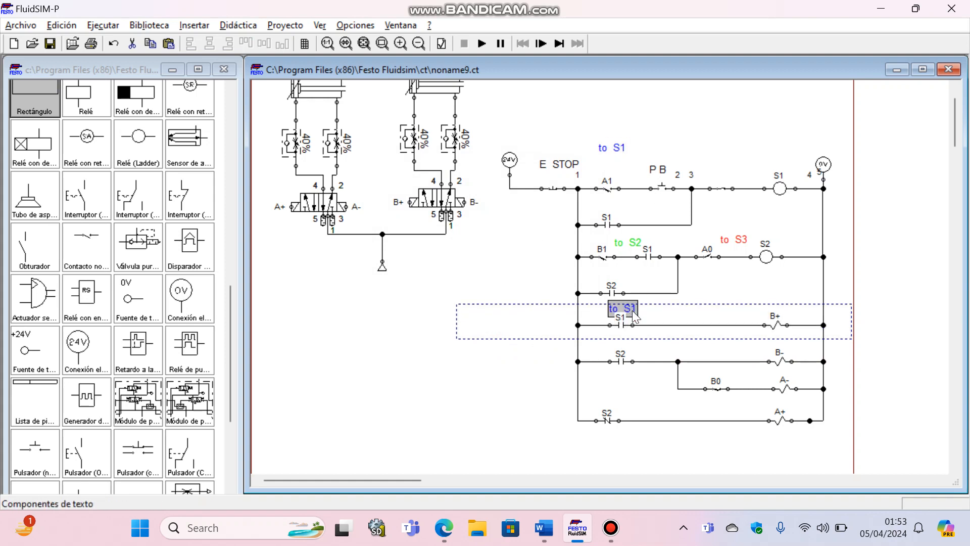
{"action": "left_click_drag", "start_coordinate": [631, 311], "coordinate": [502, 324]}
{"action": "double_click", "coordinate": [503, 324]}
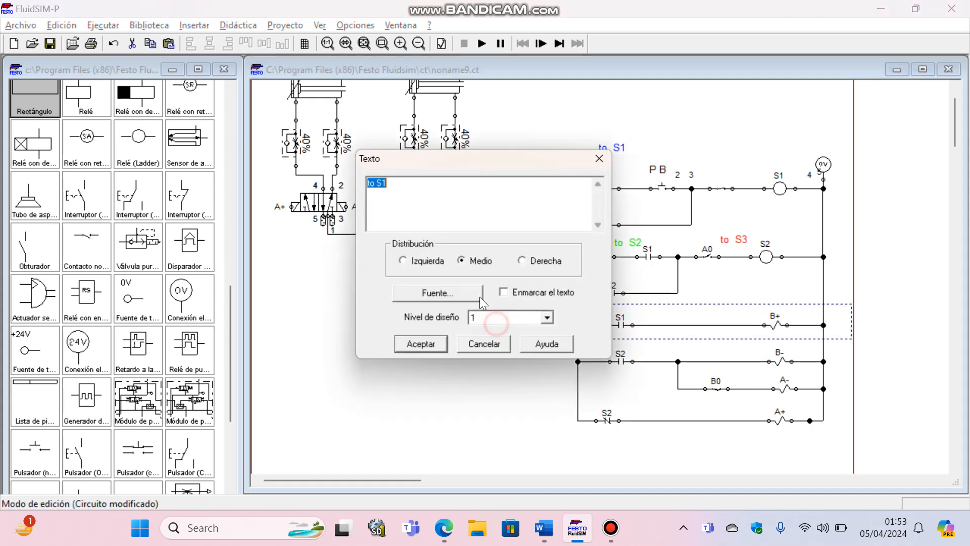
{"action": "left_click", "coordinate": [379, 186]}
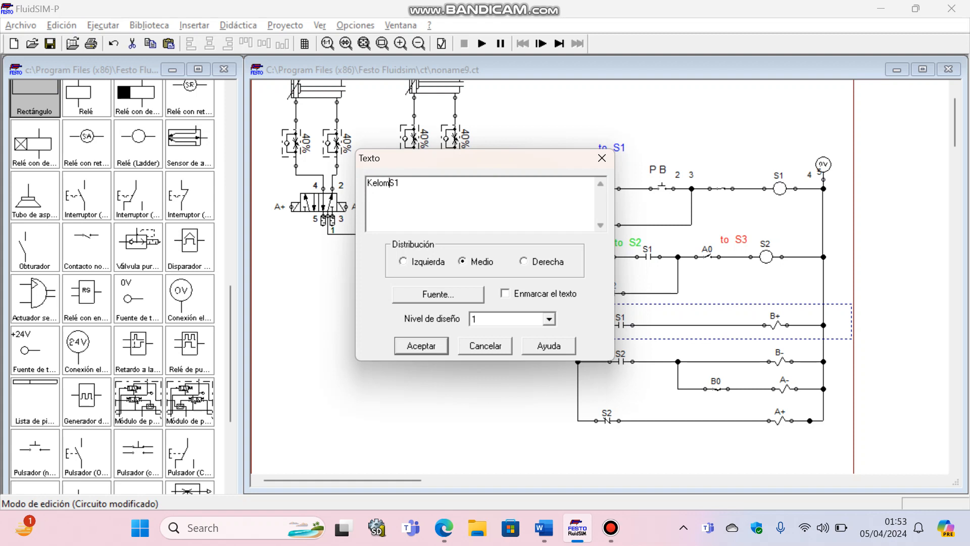
{"action": "left_click", "coordinate": [421, 350]}
{"action": "left_click", "coordinate": [481, 362]}
{"action": "left_click", "coordinate": [501, 324]}
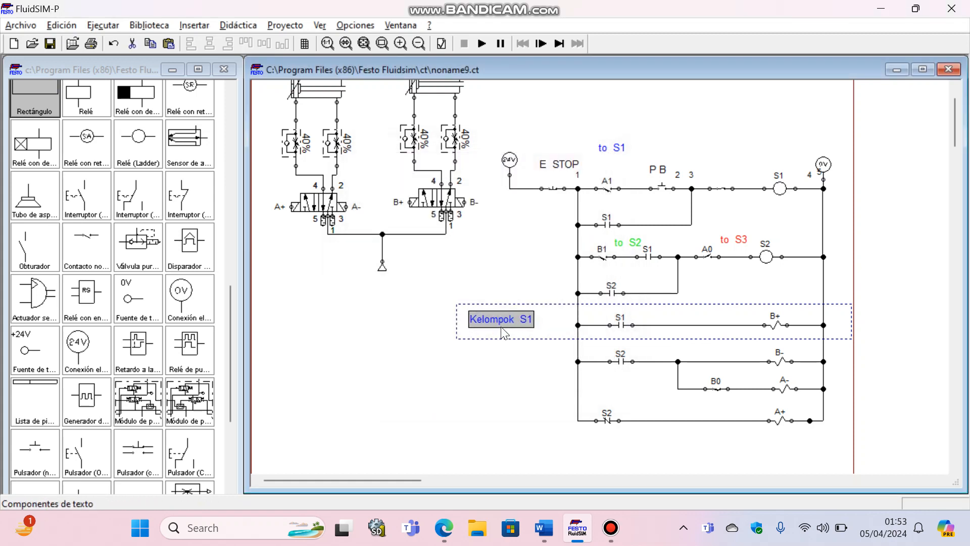
Duplicate the blue dashed rectangle below and enlarge the copy to enclose the B- and A- solenoid rungs.
{"action": "left_click", "coordinate": [503, 356]}
{"action": "left_click", "coordinate": [509, 339]}
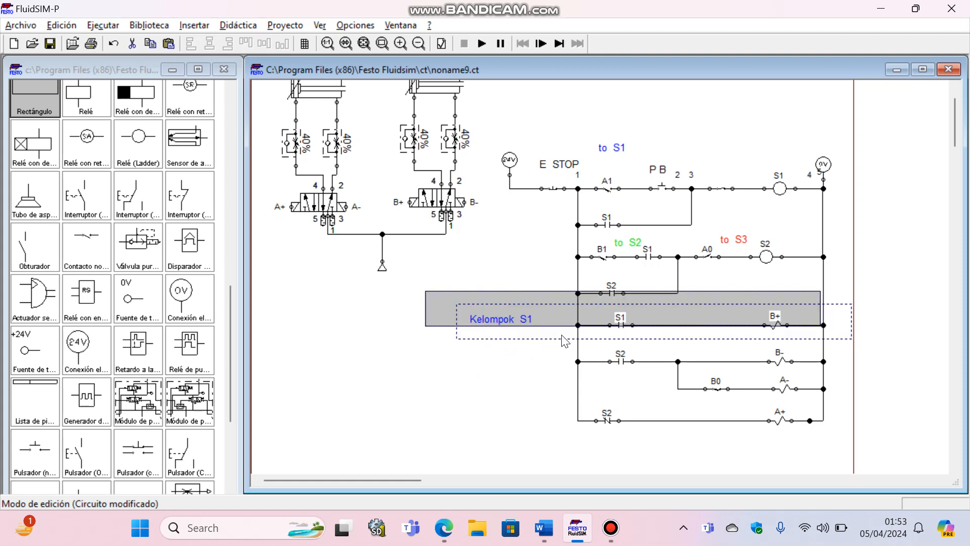
{"action": "left_click_drag", "start_coordinate": [569, 324], "coordinate": [552, 347]}
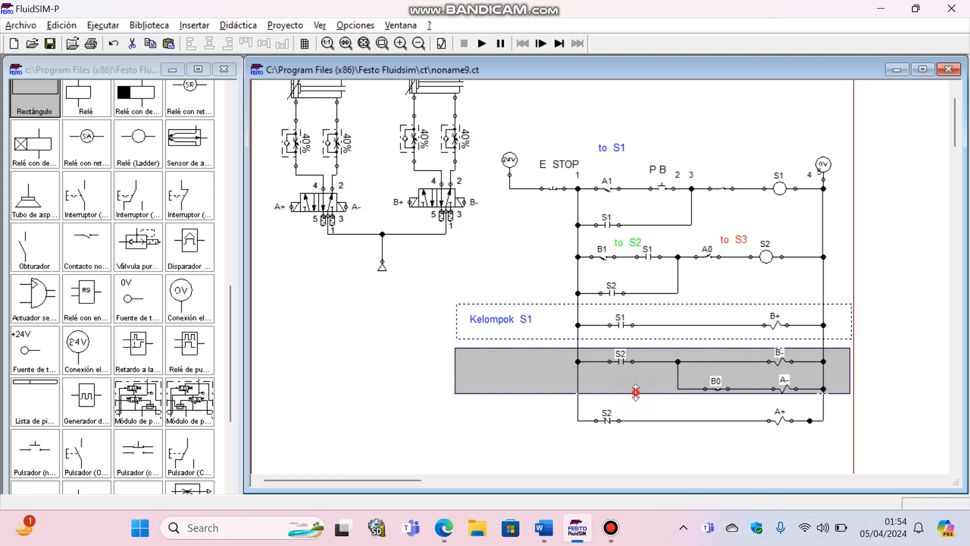
{"action": "left_click_drag", "start_coordinate": [634, 393], "coordinate": [638, 401]}
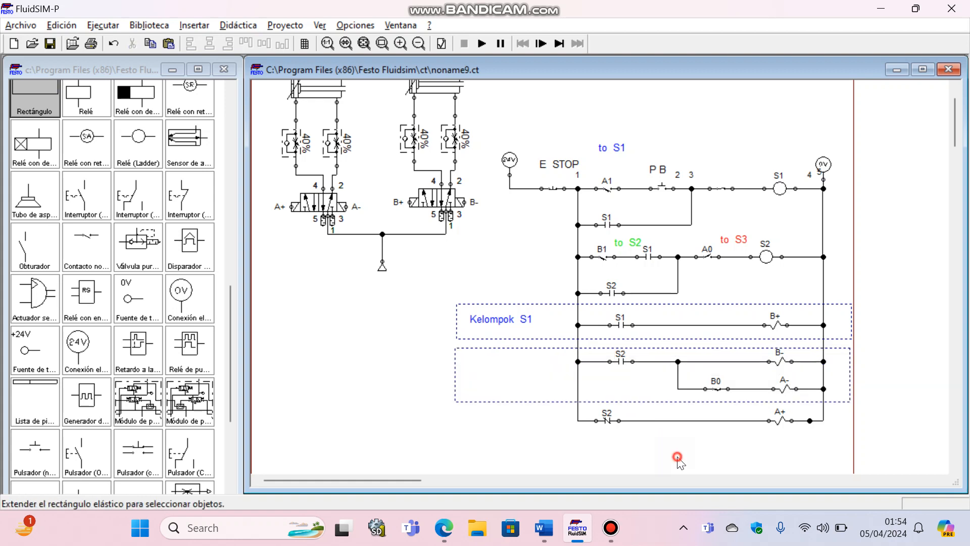
{"action": "left_click", "coordinate": [541, 399]}
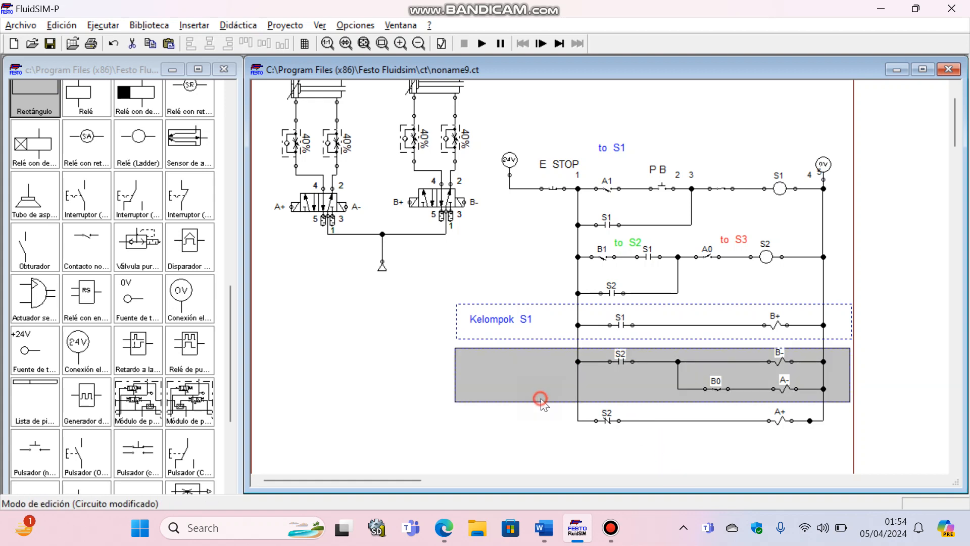
{"action": "mouse_move", "coordinate": [542, 403]}
{"action": "left_mouse_down"}
{"action": "mouse_move", "coordinate": [545, 393]}
{"action": "mouse_move", "coordinate": [545, 402]}
{"action": "left_mouse_up"}
Copy the green "to S2" label into the second rectangle and change its text to "Kelompok S2".
{"action": "left_click", "coordinate": [628, 245]}
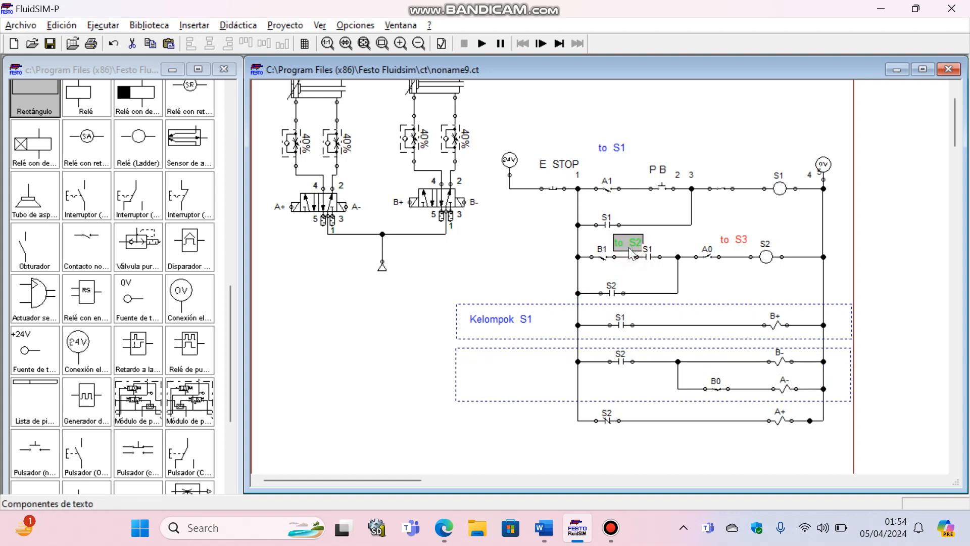
{"action": "key", "text": "ctrl+c"}
{"action": "key", "text": "ctrl+v"}
{"action": "left_click_drag", "start_coordinate": [627, 308], "coordinate": [489, 366]}
{"action": "double_click", "coordinate": [487, 366]}
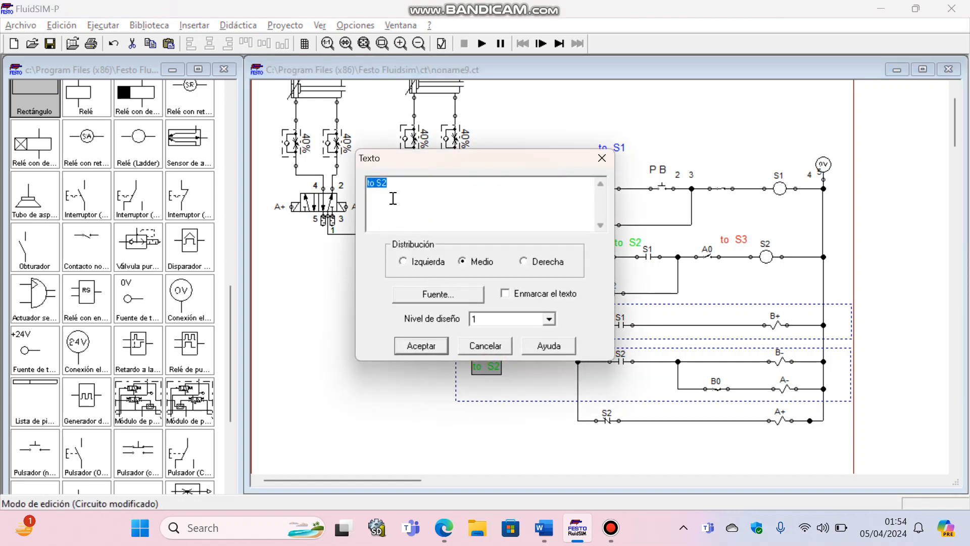
{"action": "left_click", "coordinate": [375, 185]}
{"action": "left_click", "coordinate": [401, 348]}
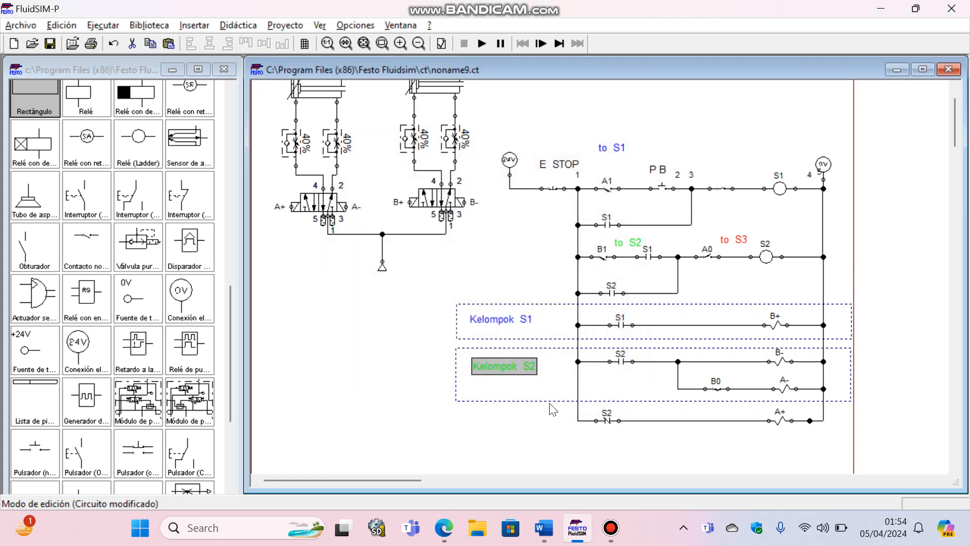
Set the Kelompok S2 rectangle's outline colour to dark green and reduce its height slightly from below.
{"action": "double_click", "coordinate": [553, 399]}
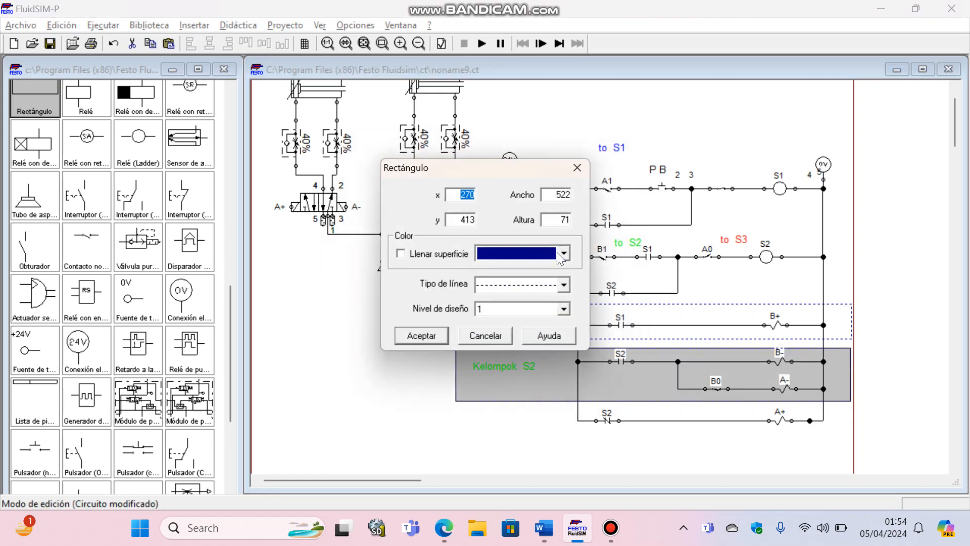
{"action": "left_click", "coordinate": [564, 254]}
{"action": "left_click", "coordinate": [518, 329]}
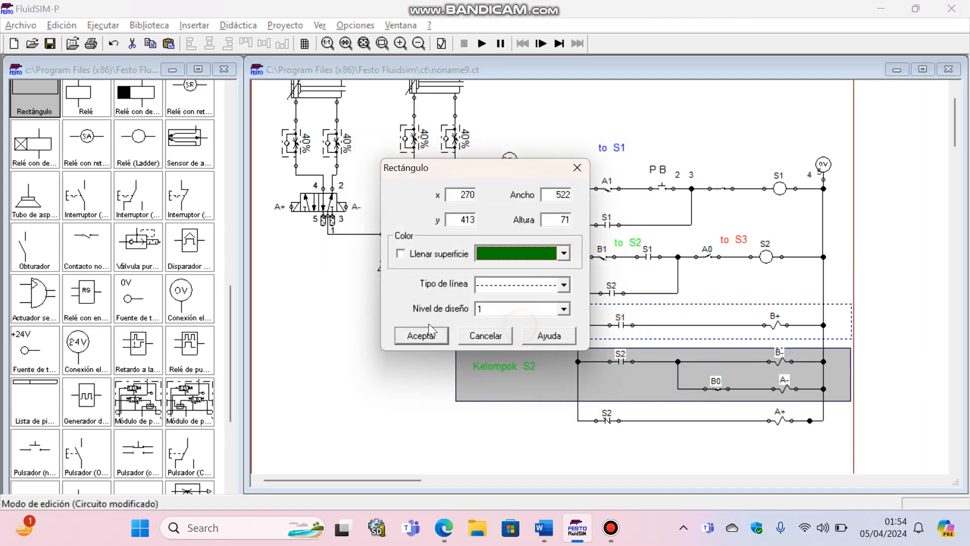
{"action": "left_click", "coordinate": [421, 335]}
{"action": "left_click_drag", "start_coordinate": [525, 401], "coordinate": [525, 393]}
Duplicate the green dashed rectangle and place the copy around the lowest rung with the A+ solenoid.
{"action": "left_click", "coordinate": [518, 429]}
{"action": "left_click", "coordinate": [517, 392]}
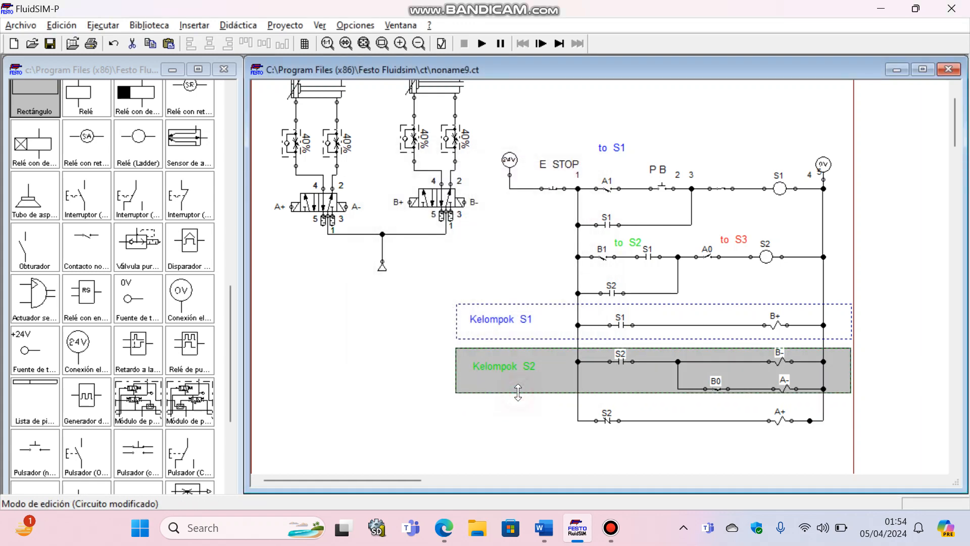
{"action": "left_click_drag", "start_coordinate": [591, 380], "coordinate": [588, 404]}
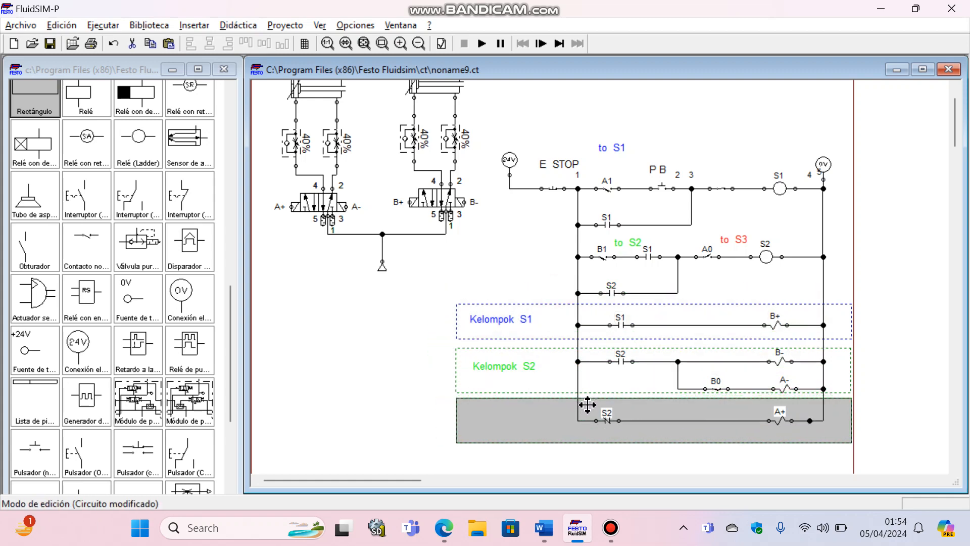
{"action": "left_click", "coordinate": [544, 425]}
{"action": "left_click", "coordinate": [570, 468]}
Copy the red "to S3" label into the lowest rectangle and change its text to "Kelompok S3".
{"action": "scroll", "coordinate": [566, 444], "scroll_direction": "down", "scroll_amount": 2}
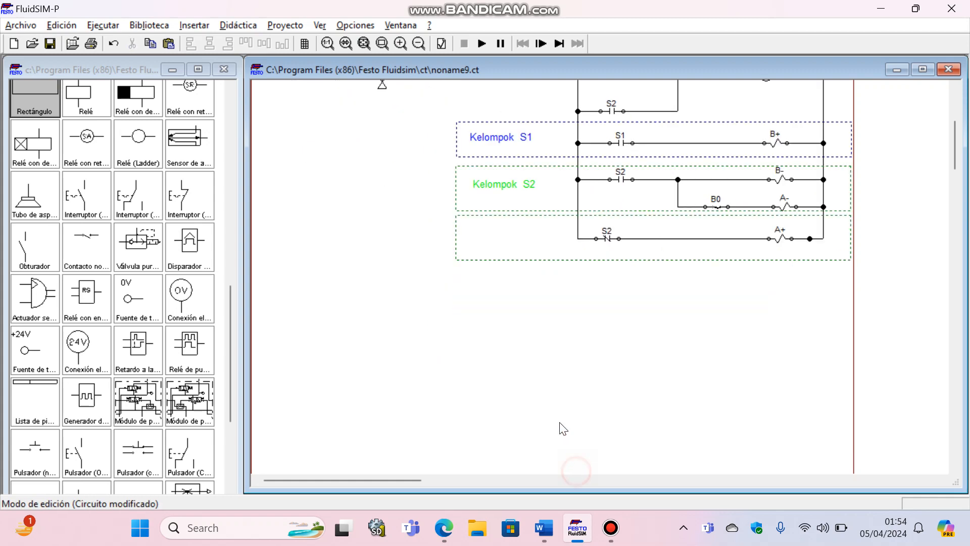
{"action": "scroll", "coordinate": [613, 275], "scroll_direction": "up", "scroll_amount": 1}
{"action": "left_click", "coordinate": [733, 143]}
{"action": "key", "text": "ctrl+c"}
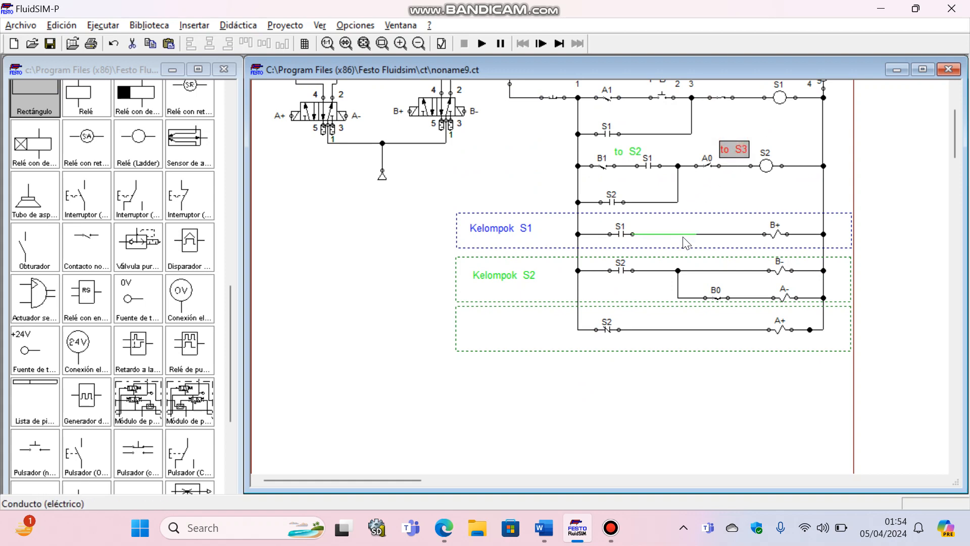
{"action": "key", "text": "ctrl+v"}
{"action": "left_click_drag", "start_coordinate": [629, 310], "coordinate": [486, 326]}
{"action": "double_click", "coordinate": [486, 324]}
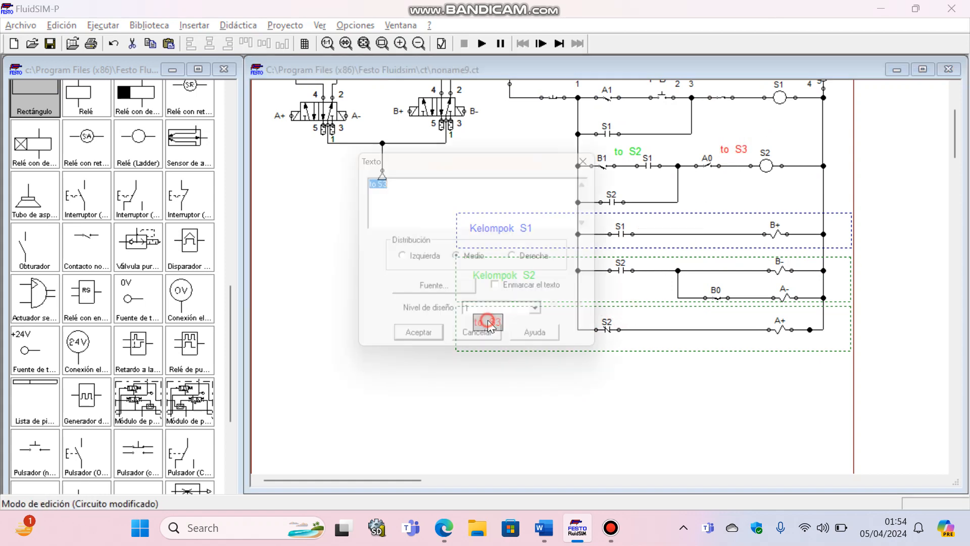
{"action": "left_click", "coordinate": [380, 184]}
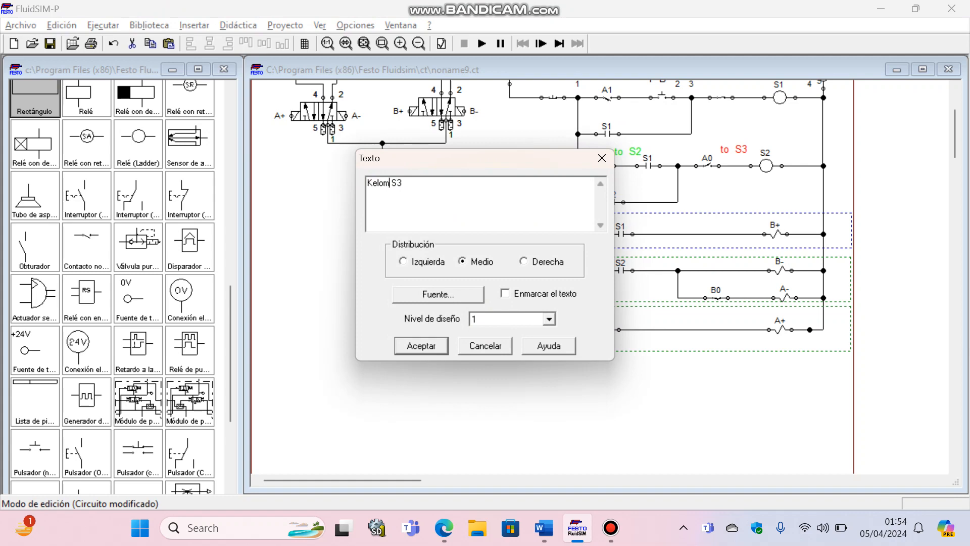
{"action": "left_click", "coordinate": [431, 345]}
Set the Kelompok S3 rectangle's outline colour to dark red.
{"action": "left_click", "coordinate": [572, 351]}
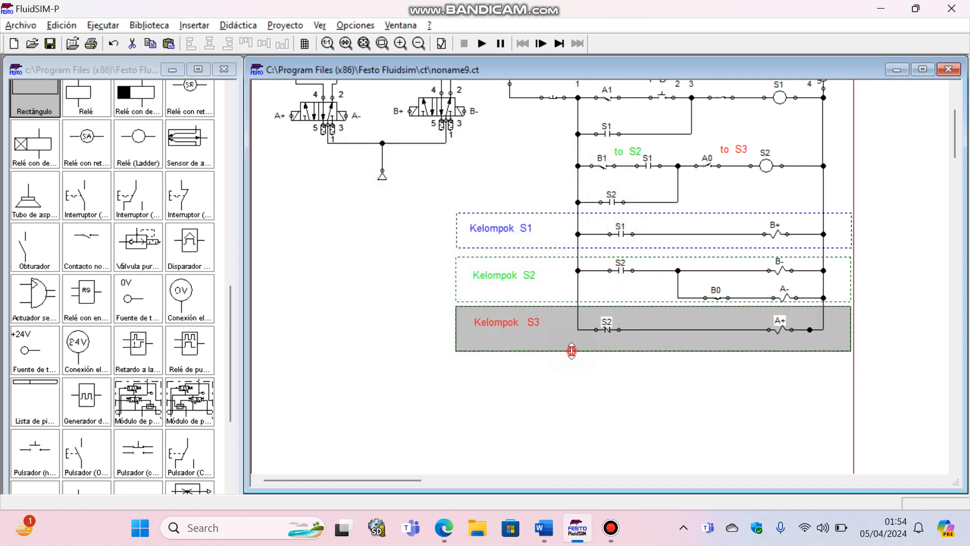
{"action": "double_click", "coordinate": [571, 351]}
{"action": "left_click", "coordinate": [563, 253]}
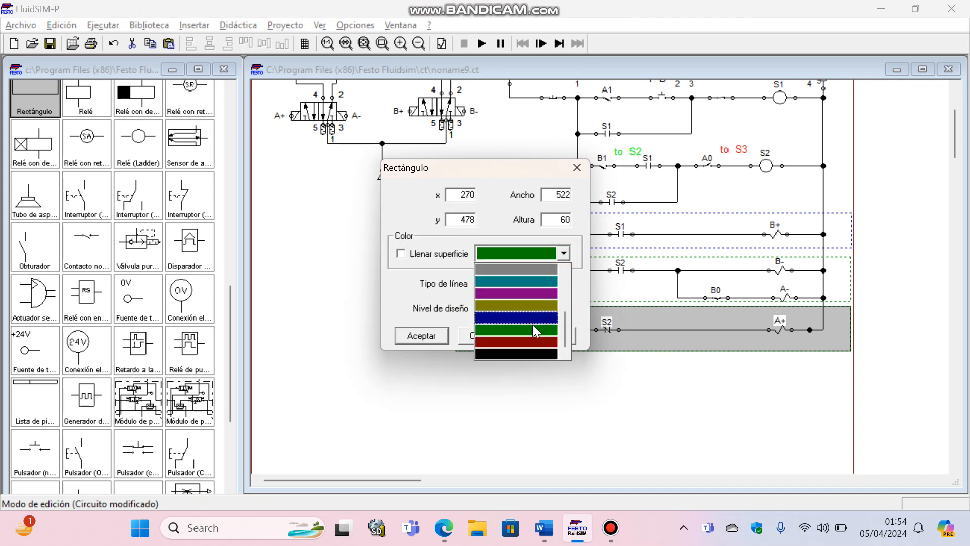
{"action": "left_click", "coordinate": [520, 341]}
{"action": "left_click", "coordinate": [422, 335]}
{"action": "left_click", "coordinate": [585, 385]}
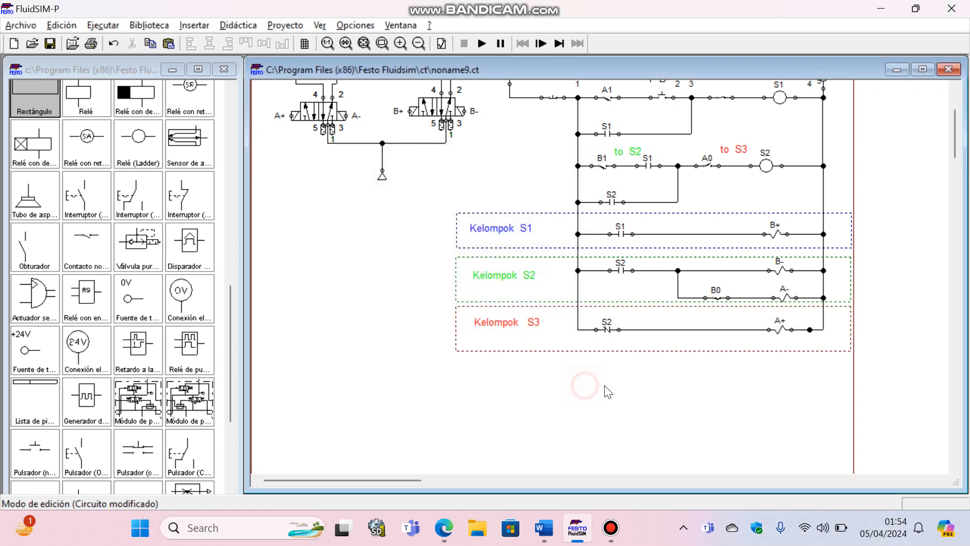
Copy the E STOP label above the ladder circuit and change the copy's text to "B+ B- A- A+".
{"action": "scroll", "coordinate": [608, 391], "scroll_direction": "up", "scroll_amount": 3}
{"action": "left_click", "coordinate": [368, 43]}
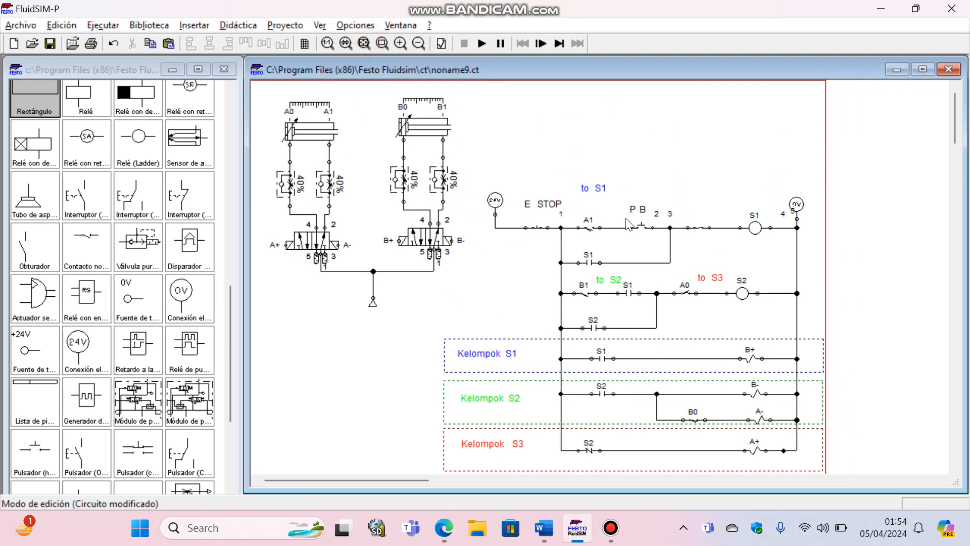
{"action": "left_click", "coordinate": [555, 218]}
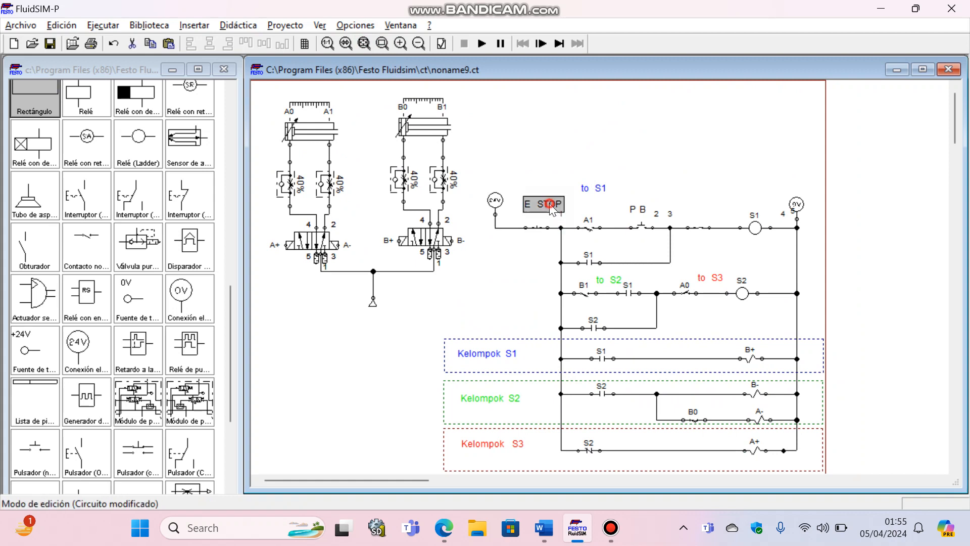
{"action": "left_click_drag", "start_coordinate": [550, 203], "coordinate": [639, 146]}
{"action": "double_click", "coordinate": [639, 145]}
{"action": "type", "text": "b"}
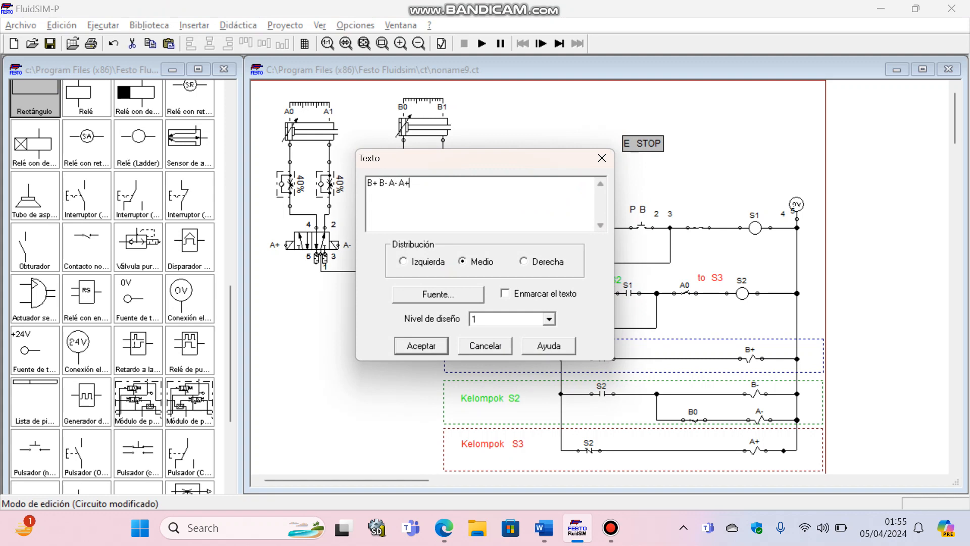
Set the B+ B- A- A+ title's font size to 20.
{"action": "left_click", "coordinate": [470, 296]}
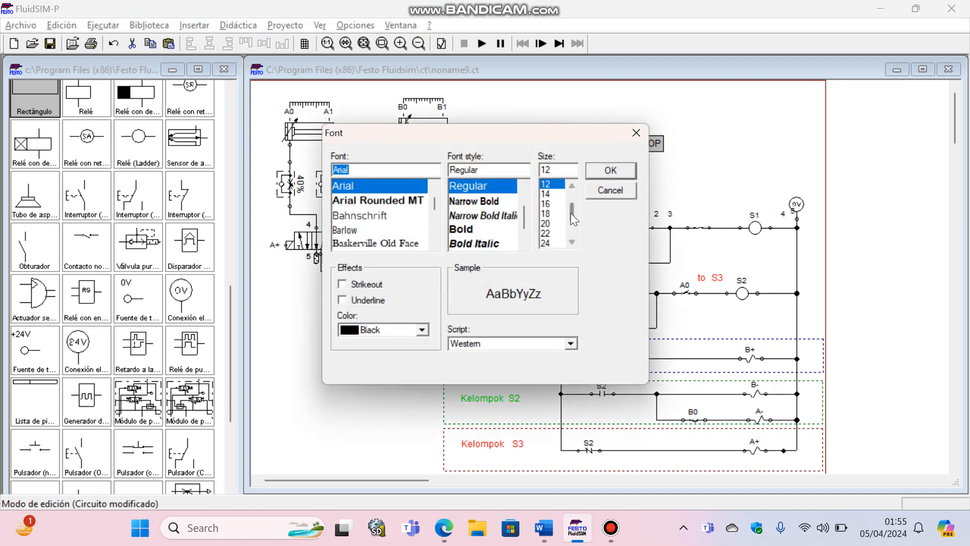
{"action": "left_click", "coordinate": [548, 223]}
{"action": "left_click", "coordinate": [600, 172]}
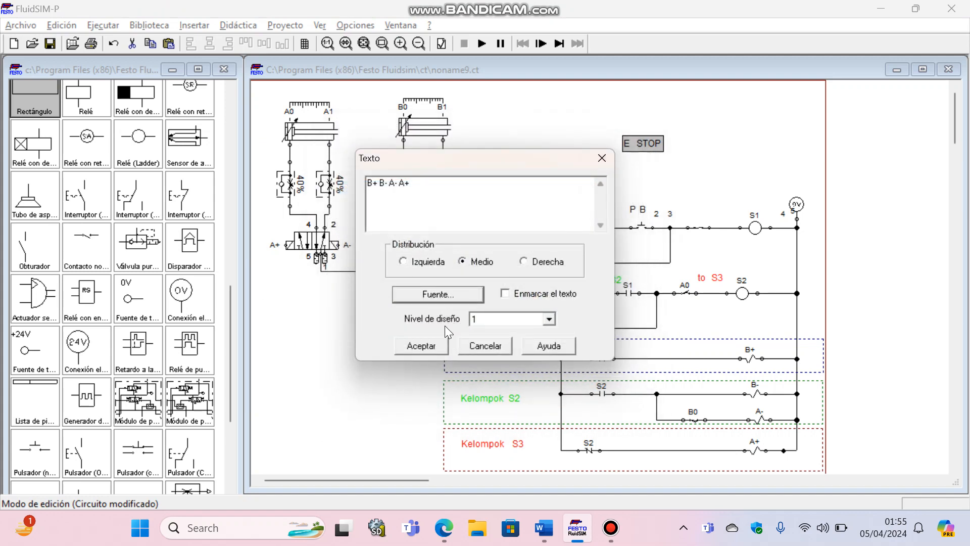
{"action": "left_click", "coordinate": [424, 345]}
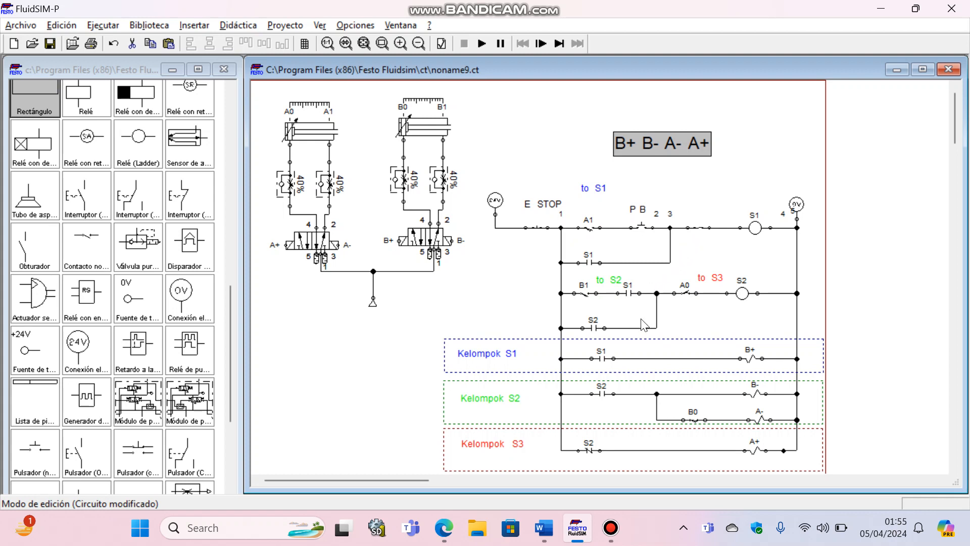
Label the normally closed contact before the S1 relay coil S2.
{"action": "double_click", "coordinate": [700, 229]}
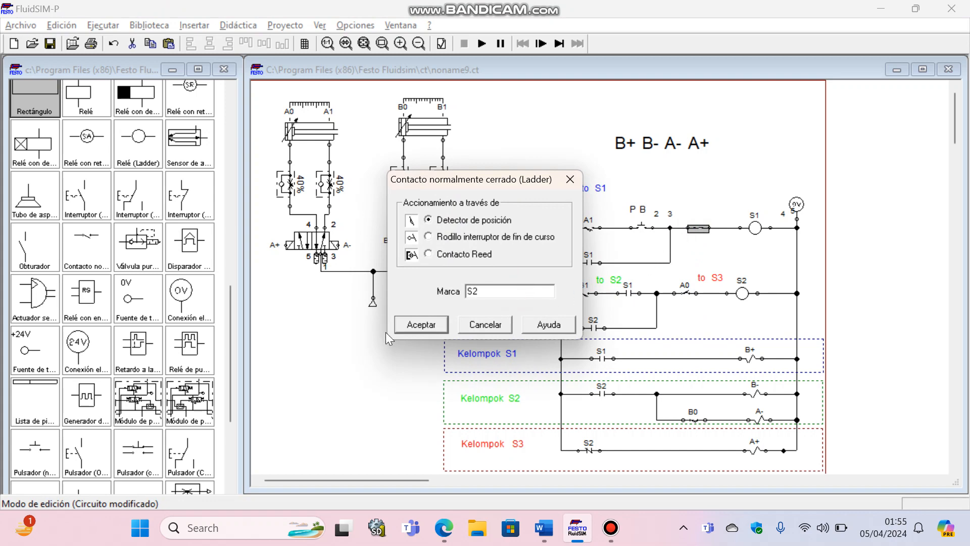
{"action": "left_click", "coordinate": [411, 324]}
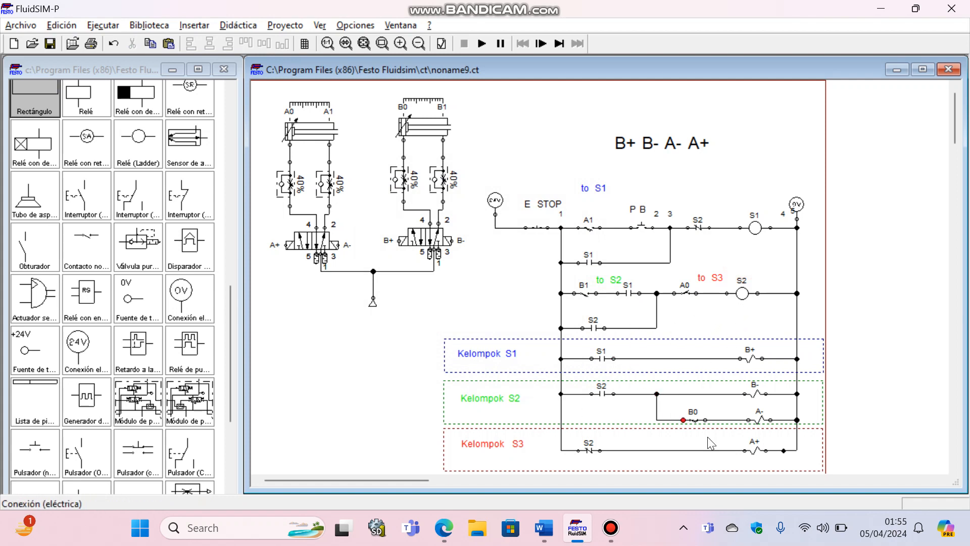
Run the simulation, operate the PB push button to test the cylinder sequence, and stop the simulation.
{"action": "left_click", "coordinate": [482, 44]}
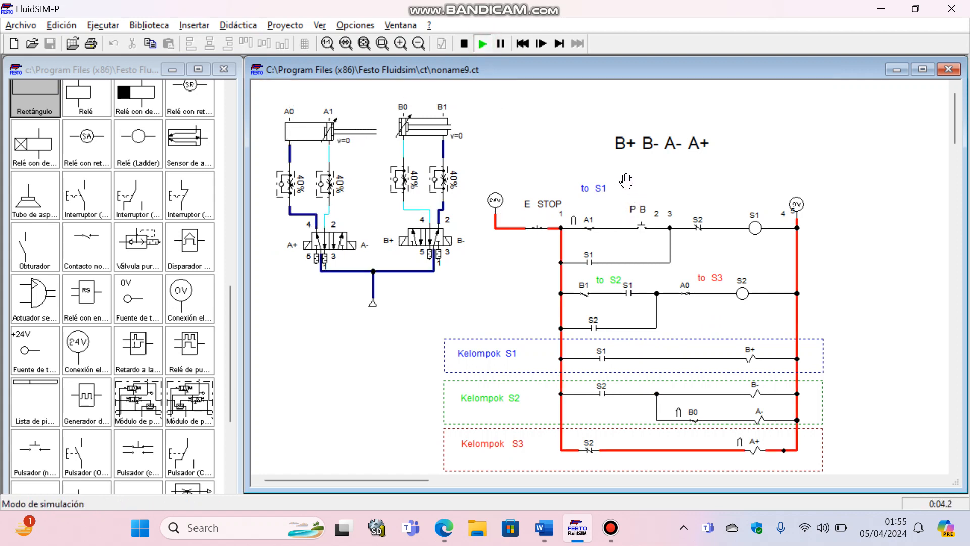
{"action": "left_click", "coordinate": [643, 221]}
{"action": "left_click", "coordinate": [652, 218]}
{"action": "left_click", "coordinate": [643, 228]}
{"action": "left_click", "coordinate": [464, 45]}
{"action": "left_click", "coordinate": [610, 538]}
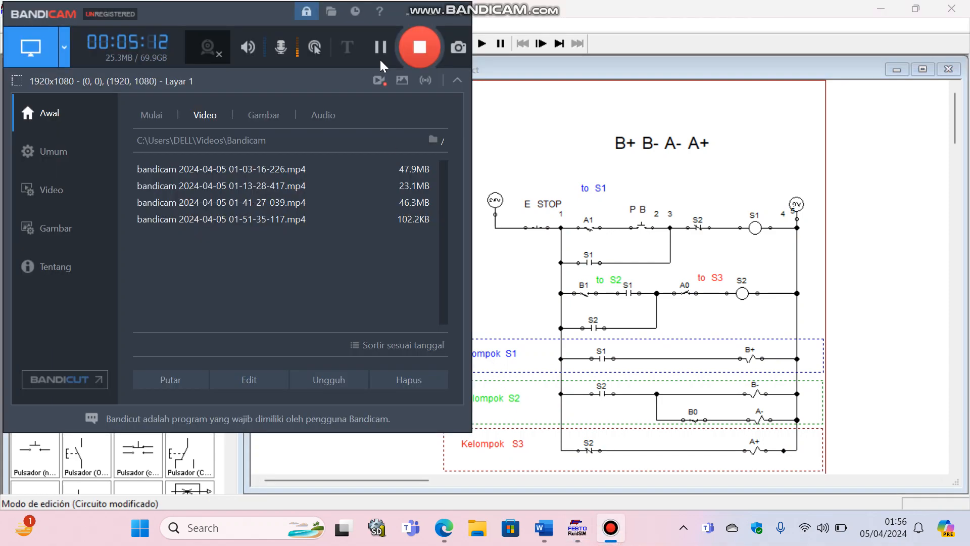